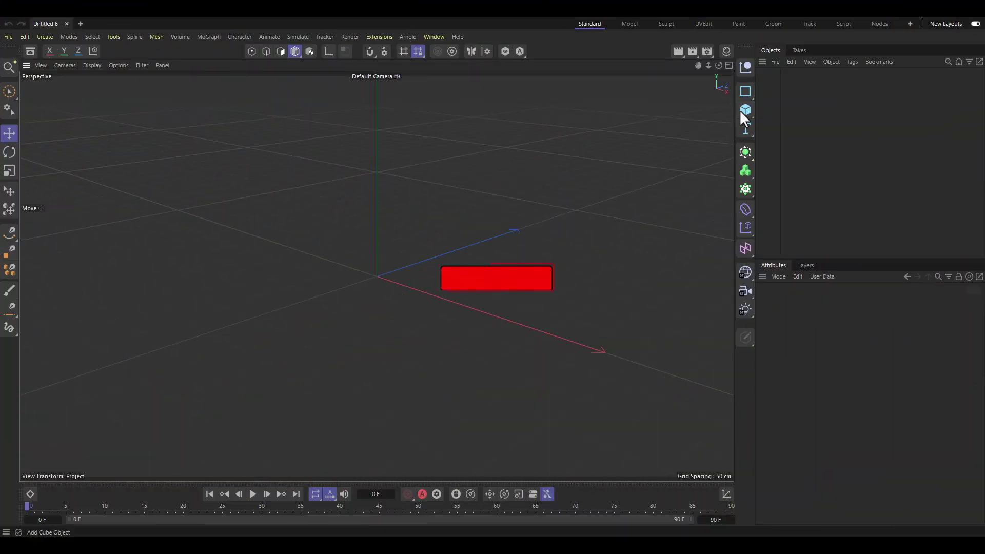
- Add a Tube oriented +Z with a 200 cm outer radius
{"action": "left_click", "coordinate": [746, 110]}
{"action": "left_click", "coordinate": [872, 238]}
{"action": "left_click", "coordinate": [838, 303]}
{"action": "left_click", "coordinate": [939, 395]}
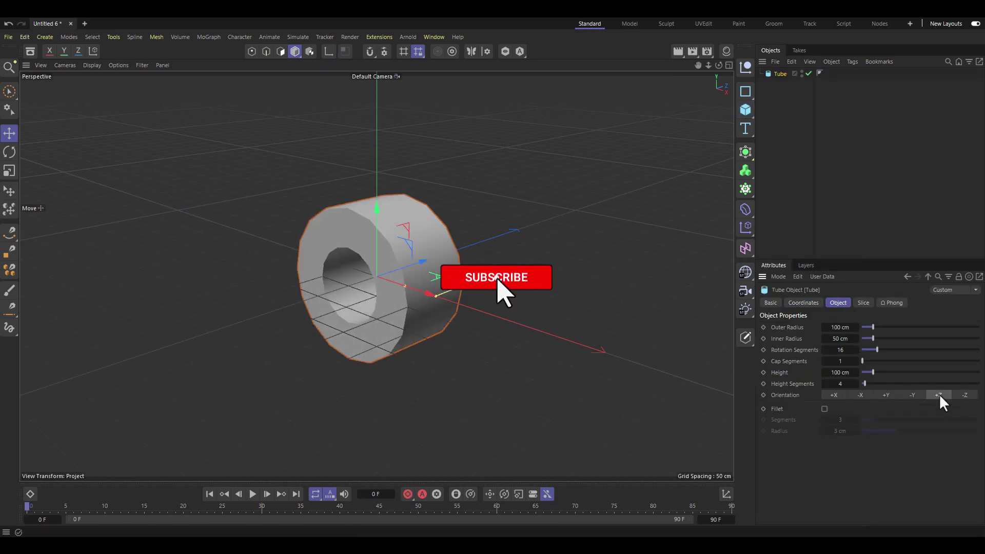
{"action": "left_click_drag", "start_coordinate": [390, 288], "coordinate": [425, 249], "text": "alt"}
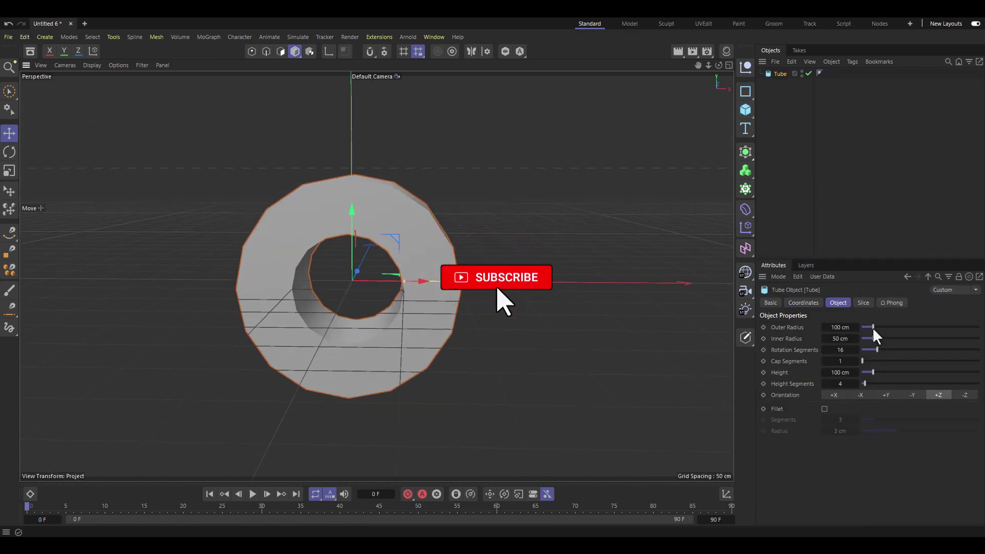
{"action": "mouse_move", "coordinate": [873, 328]}
{"action": "left_mouse_down"}
{"action": "mouse_move", "coordinate": [885, 327]}
{"action": "mouse_move", "coordinate": [886, 339]}
{"action": "mouse_move", "coordinate": [979, 350]}
{"action": "left_mouse_up"}
- Give the tube 128 rotation segments, a 10 cm height and 1 height segment
{"action": "left_click", "coordinate": [840, 350]}
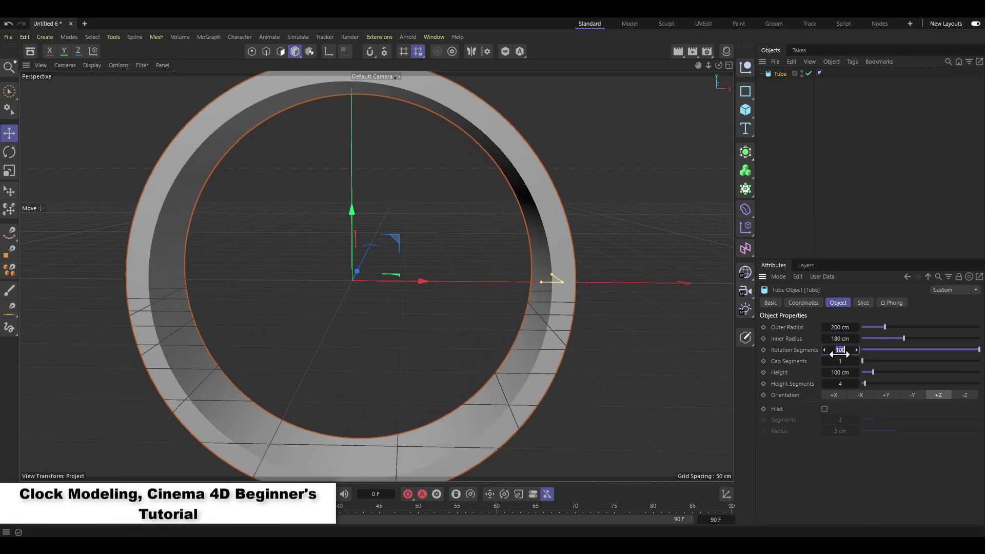
{"action": "type", "text": "28"}
{"action": "key", "text": "Return"}
{"action": "left_click_drag", "start_coordinate": [556, 248], "coordinate": [599, 292], "text": "alt"}
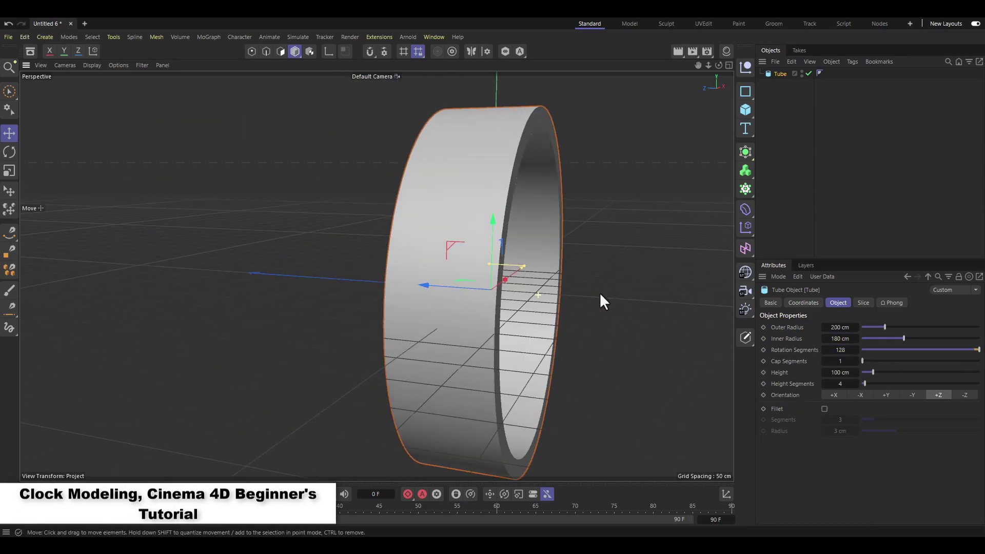
{"action": "left_click_drag", "start_coordinate": [844, 374], "coordinate": [801, 374]}
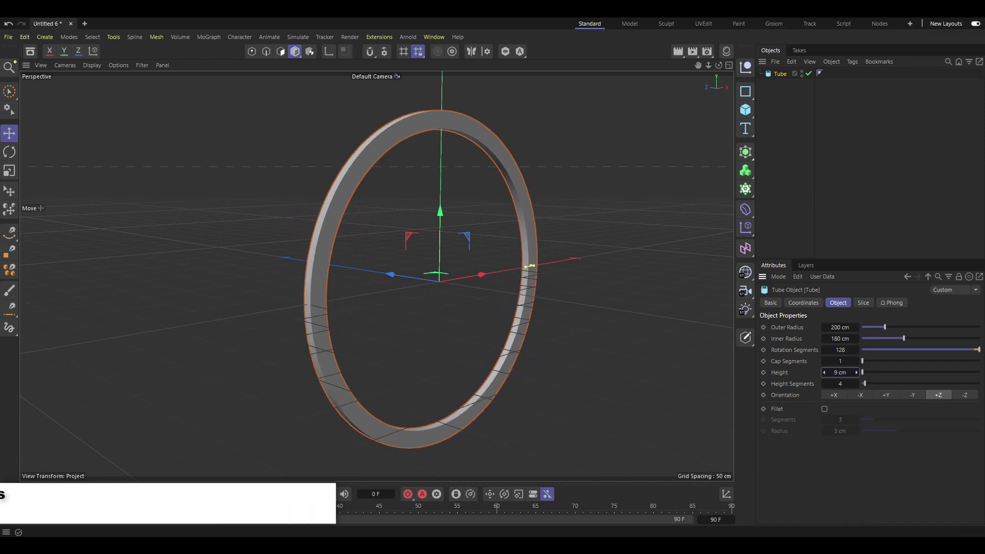
{"action": "mouse_move", "coordinate": [482, 170]}
{"action": "left_mouse_down", "text": "alt"}
{"action": "mouse_move", "coordinate": [497, 180]}
{"action": "mouse_move", "coordinate": [341, 193]}
{"action": "mouse_move", "coordinate": [359, 195]}
{"action": "left_mouse_up", "text": "alt"}
{"action": "left_click_drag", "start_coordinate": [858, 384], "coordinate": [860, 378]}
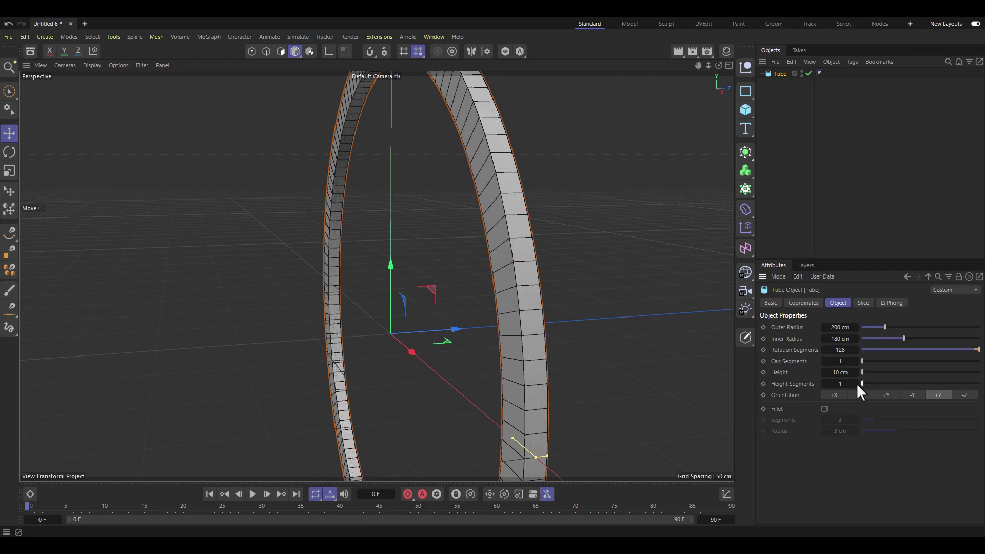
{"action": "mouse_move", "coordinate": [534, 314]}
{"action": "left_mouse_down", "text": "alt"}
{"action": "mouse_move", "coordinate": [552, 315]}
{"action": "mouse_move", "coordinate": [435, 216]}
{"action": "mouse_move", "coordinate": [468, 226]}
{"action": "mouse_move", "coordinate": [417, 225]}
{"action": "mouse_move", "coordinate": [476, 233]}
{"action": "left_mouse_up", "text": "alt"}
- Make the tube editable, then add a +Z Disc with a 180 cm outer radius
{"action": "key", "text": "c"}
{"action": "left_click", "coordinate": [747, 114]}
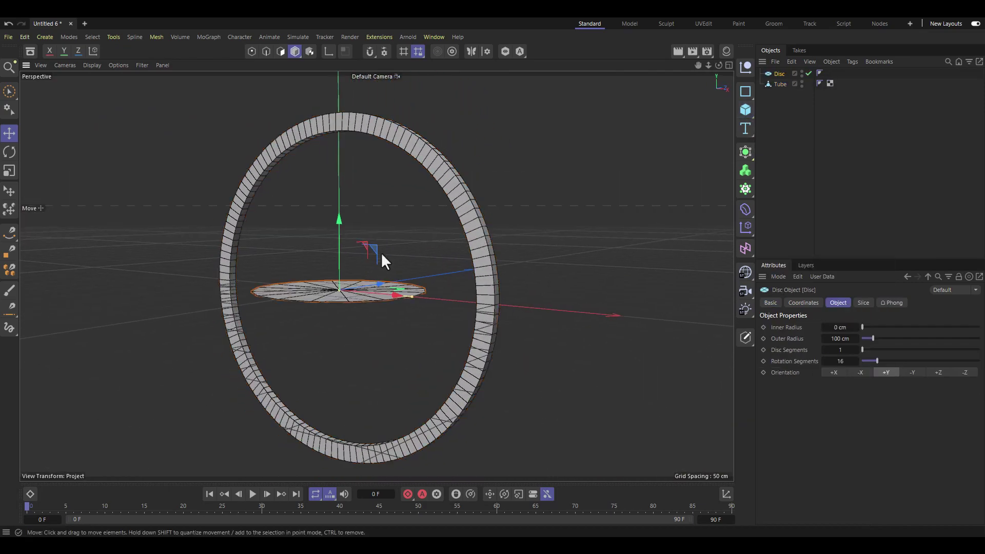
{"action": "left_click", "coordinate": [939, 373]}
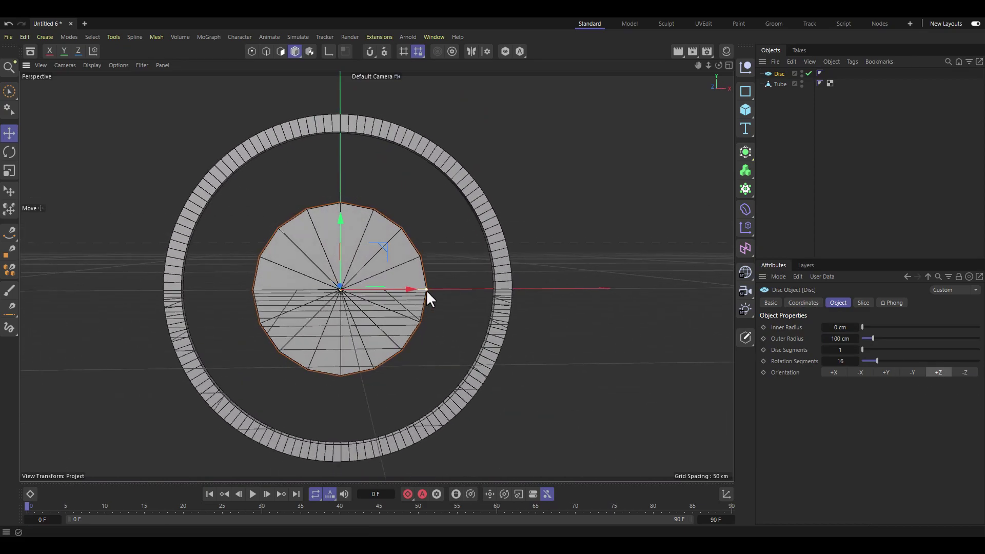
{"action": "mouse_move", "coordinate": [427, 290]}
{"action": "left_mouse_down"}
{"action": "mouse_move", "coordinate": [500, 300]}
{"action": "mouse_move", "coordinate": [213, 272]}
{"action": "mouse_move", "coordinate": [493, 272]}
{"action": "left_mouse_up"}
{"action": "left_click", "coordinate": [842, 338]}
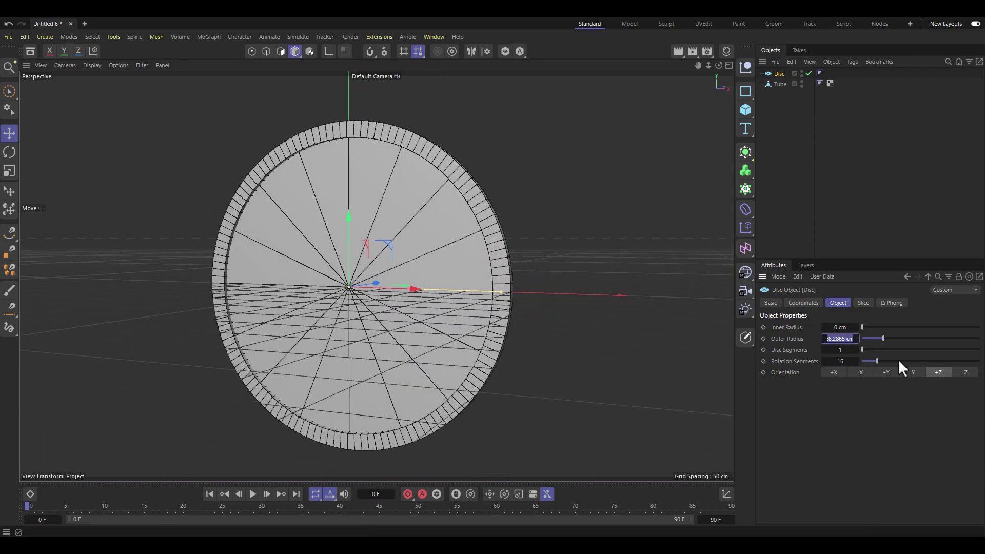
{"action": "type", "text": "180"}
{"action": "key", "text": "Return"}
{"action": "scroll", "coordinate": [423, 224], "scroll_direction": "up", "scroll_amount": 5}
- Give the disc 128 rotation segments and nudge its outer radius to 182 cm
{"action": "left_click", "coordinate": [841, 350]}
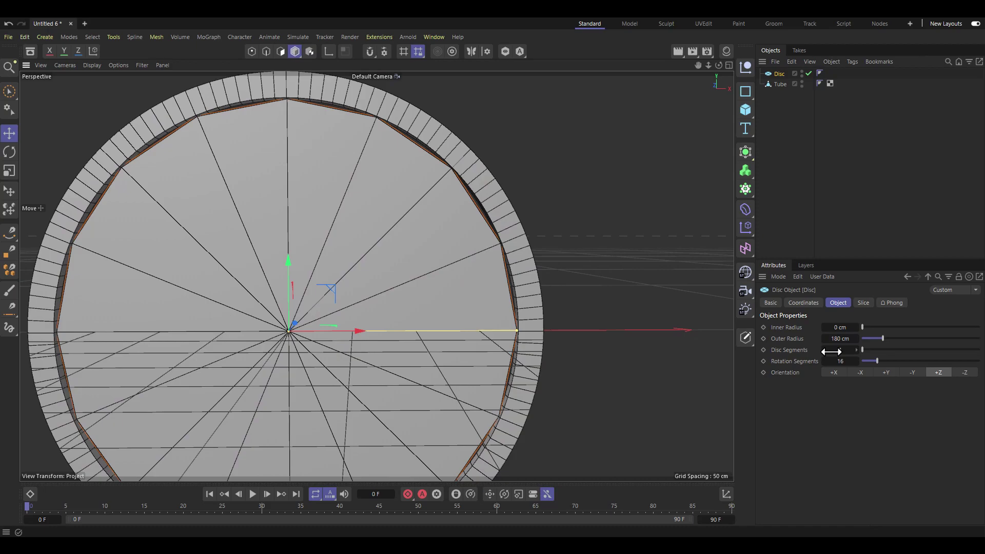
{"action": "type", "text": "128"}
{"action": "key", "text": "Return"}
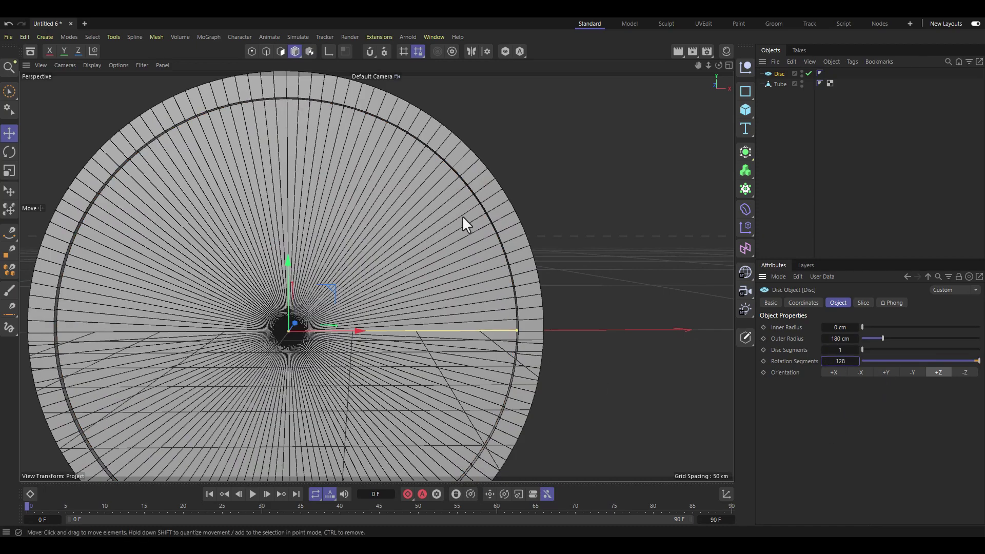
{"action": "scroll", "coordinate": [538, 220], "scroll_direction": "up", "scroll_amount": 5}
{"action": "scroll", "coordinate": [425, 306], "scroll_direction": "down", "scroll_amount": 8}
{"action": "left_click_drag", "start_coordinate": [854, 337], "coordinate": [854, 337]}
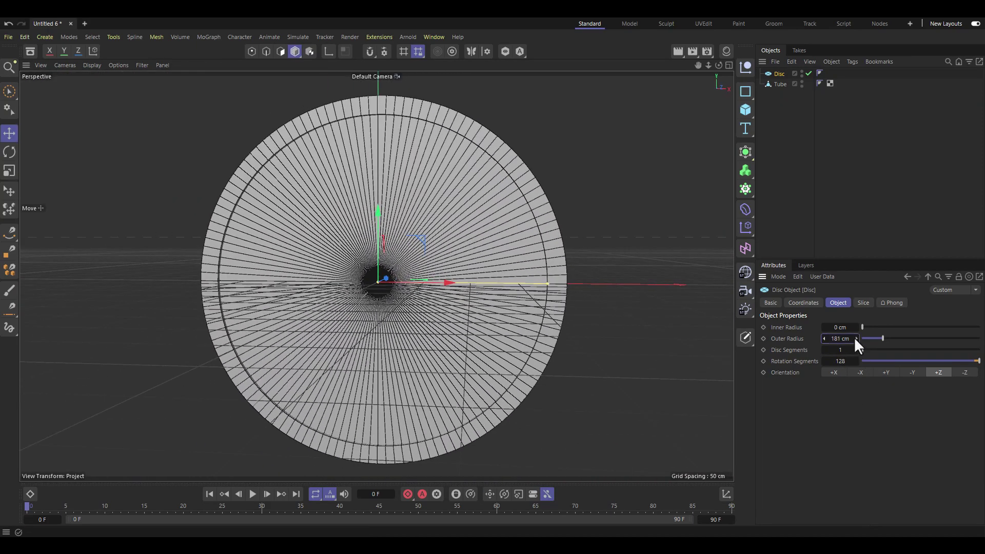
{"action": "scroll", "coordinate": [447, 240], "scroll_direction": "down", "scroll_amount": 3}
{"action": "scroll", "coordinate": [448, 241], "scroll_direction": "up", "scroll_amount": 3}
- Set the disc to 16 rotation segments and raise its outer radius to 190 cm
{"action": "left_click_drag", "start_coordinate": [960, 362], "coordinate": [894, 362]}
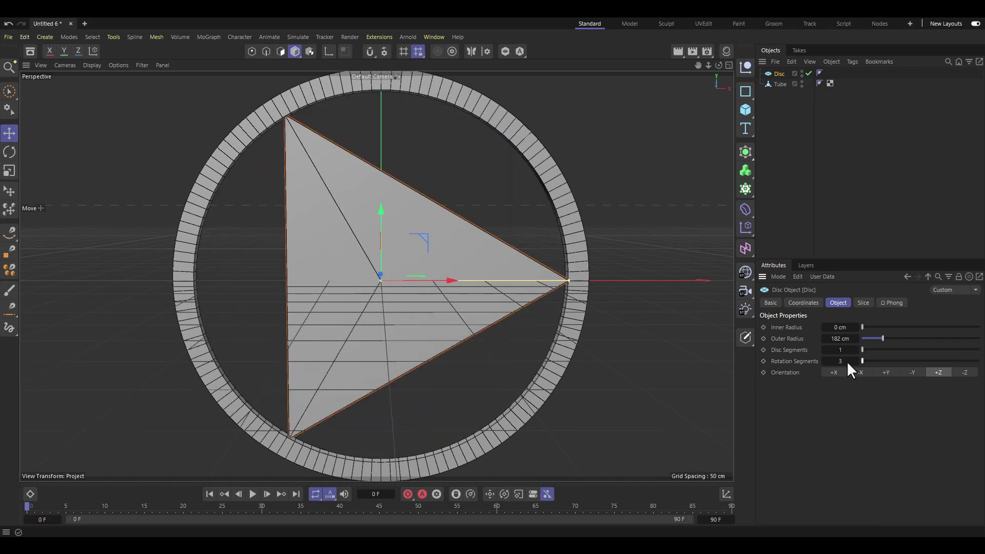
{"action": "type", "text": "16"}
{"action": "key", "text": "Return"}
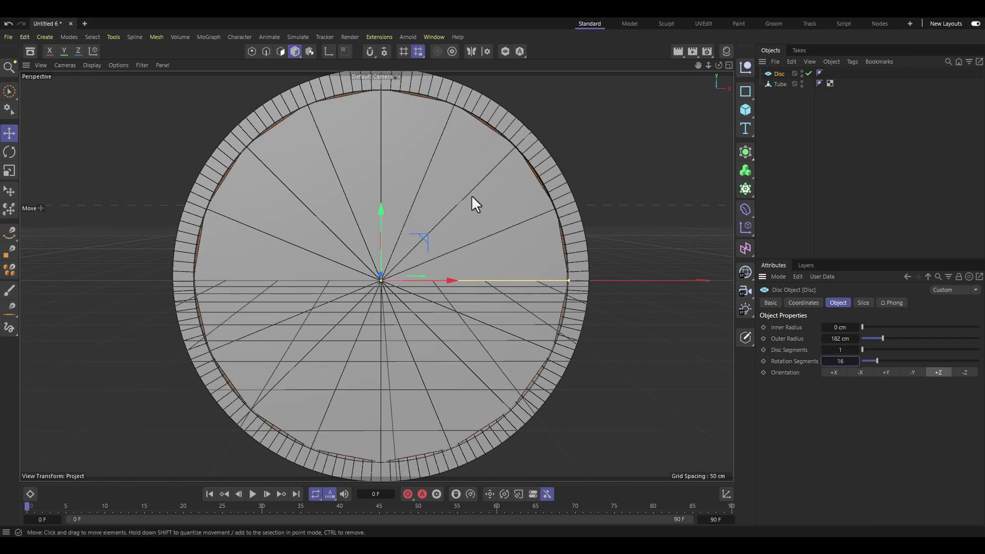
{"action": "scroll", "coordinate": [472, 195], "scroll_direction": "up", "scroll_amount": 3}
{"action": "left_click", "coordinate": [856, 339]}
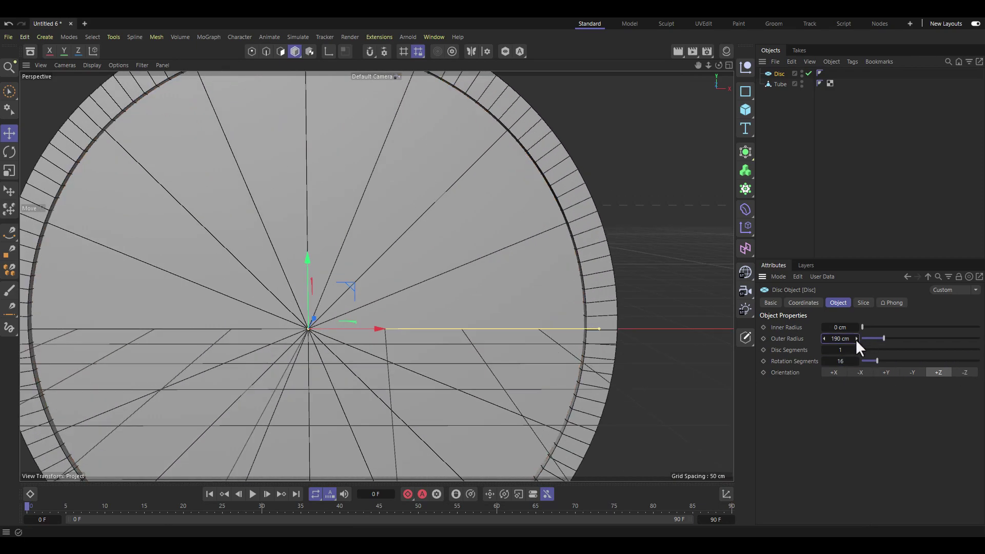
{"action": "scroll", "coordinate": [334, 235], "scroll_direction": "down", "scroll_amount": 3}
{"action": "mouse_move", "coordinate": [480, 235]}
{"action": "left_mouse_down", "text": "alt"}
{"action": "mouse_move", "coordinate": [504, 229]}
{"action": "mouse_move", "coordinate": [423, 254]}
{"action": "left_mouse_up", "text": "alt"}
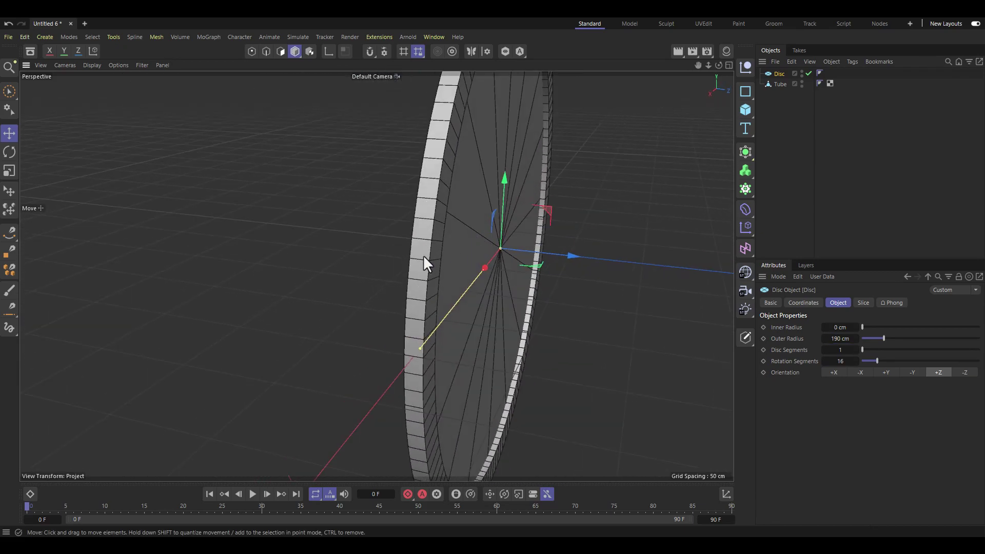
{"action": "left_click", "coordinate": [423, 255]}
- Check the ring in the side view, then return to a near-front perspective view
{"action": "middle_click", "coordinate": [565, 232]}
{"action": "middle_click", "coordinate": [178, 429]}
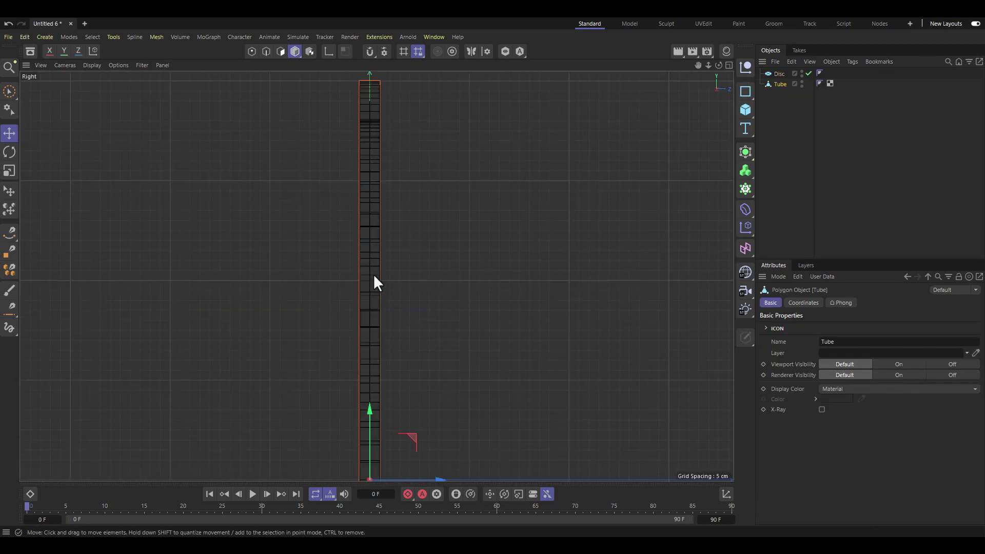
{"action": "scroll", "coordinate": [373, 273], "scroll_direction": "up", "scroll_amount": 2}
{"action": "scroll", "coordinate": [361, 334], "scroll_direction": "up", "scroll_amount": 3}
{"action": "scroll", "coordinate": [446, 260], "scroll_direction": "up", "scroll_amount": 2}
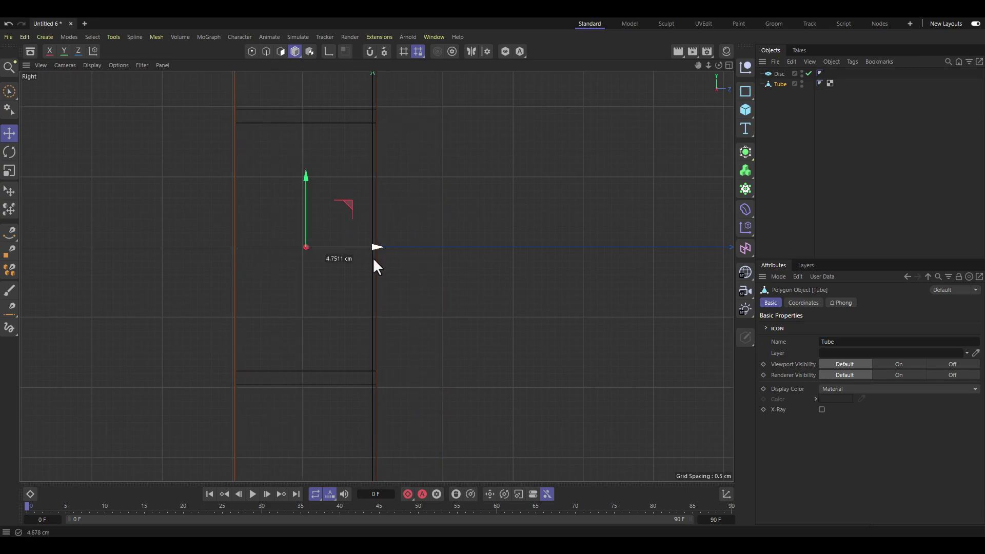
{"action": "key", "text": "F1"}
{"action": "mouse_move", "coordinate": [434, 187]}
{"action": "left_mouse_down", "text": "alt"}
{"action": "mouse_move", "coordinate": [374, 238]}
{"action": "mouse_move", "coordinate": [473, 181]}
{"action": "left_mouse_up", "text": "alt"}
{"action": "scroll", "coordinate": [440, 195], "scroll_direction": "up", "scroll_amount": 2}
- Select two of the ring's edge loops and bevel them by about 1.7 cm
{"action": "key", "text": "Return"}
{"action": "double_click", "coordinate": [462, 179]}
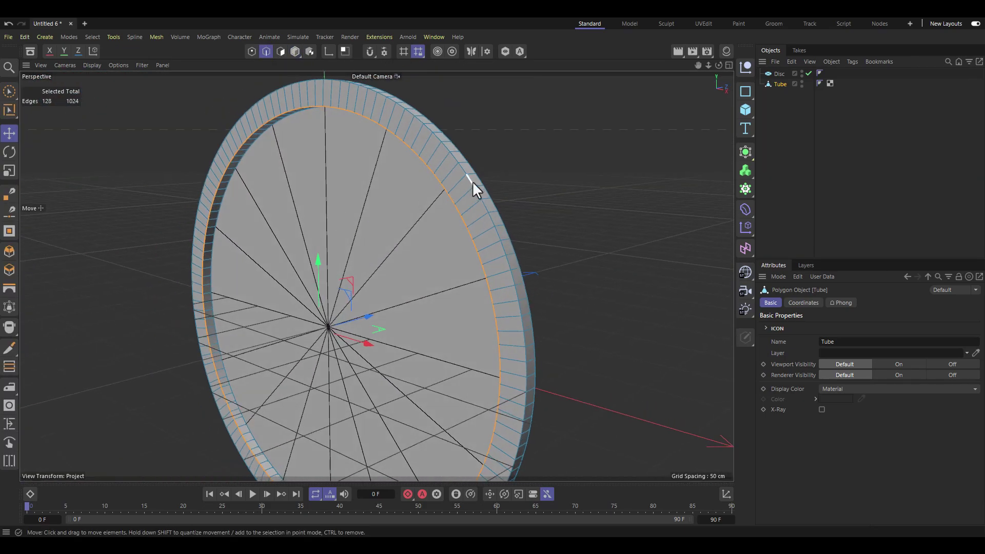
{"action": "double_click", "coordinate": [472, 180], "text": "shift"}
{"action": "scroll", "coordinate": [473, 181], "scroll_direction": "up", "scroll_amount": 2}
{"action": "scroll", "coordinate": [504, 210], "scroll_direction": "up", "scroll_amount": 2}
{"action": "right_click", "coordinate": [495, 180]}
{"action": "left_click", "coordinate": [516, 81]}
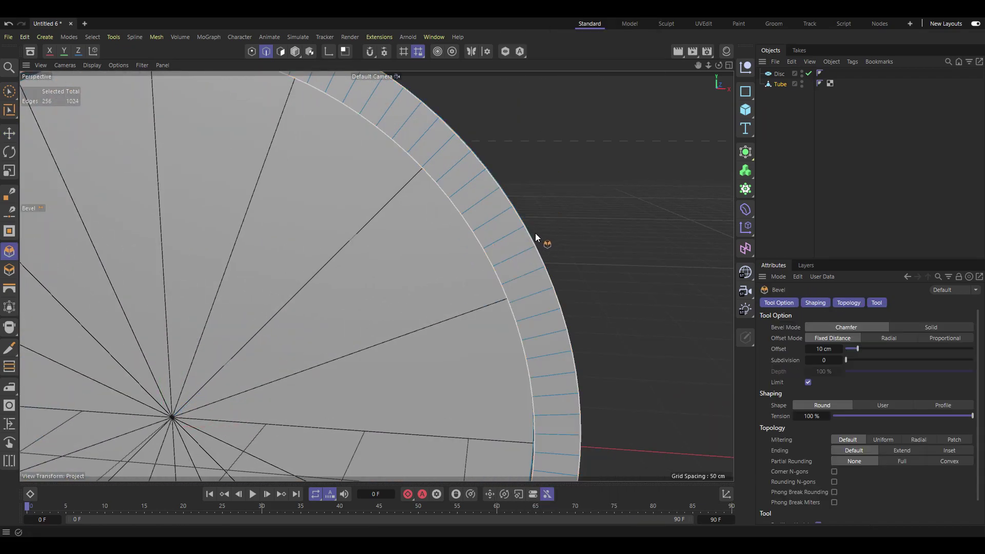
{"action": "mouse_move", "coordinate": [536, 237]}
{"action": "left_mouse_down"}
{"action": "mouse_move", "coordinate": [513, 233]}
{"action": "mouse_move", "coordinate": [560, 213]}
{"action": "left_mouse_up"}
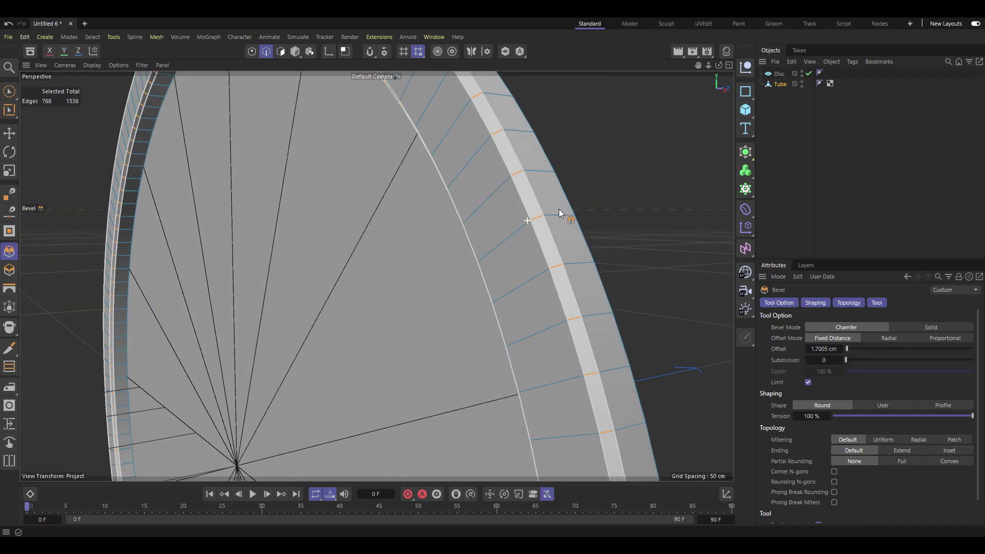
- Set the bevel to 4 subdivisions and deselect the finished ring
{"action": "scroll", "coordinate": [560, 213], "scroll_direction": "down", "scroll_amount": 2}
{"action": "left_click", "coordinate": [839, 358]}
{"action": "left_click", "coordinate": [839, 358]}
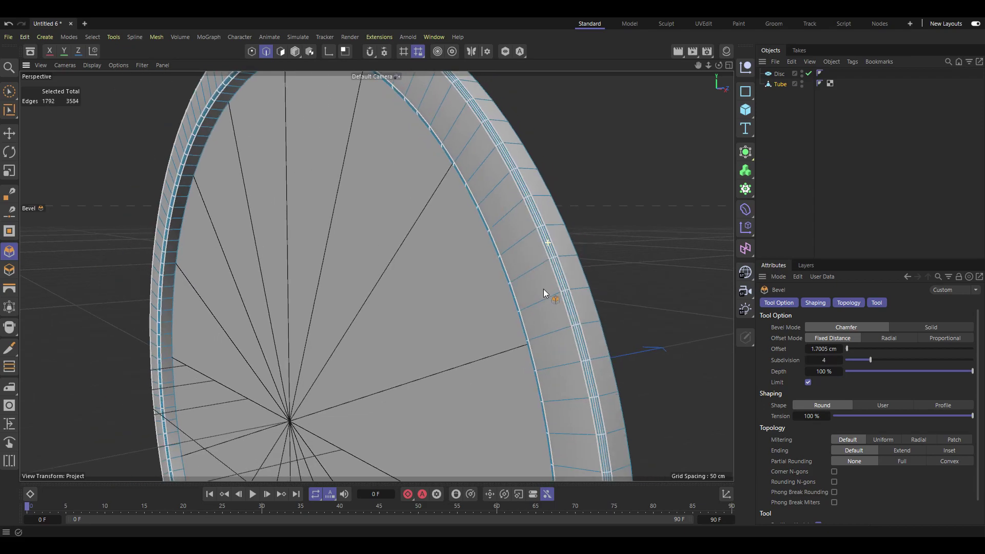
{"action": "mouse_move", "coordinate": [544, 293]}
{"action": "left_mouse_down", "text": "alt"}
{"action": "mouse_move", "coordinate": [583, 235]}
{"action": "mouse_move", "coordinate": [555, 248]}
{"action": "left_mouse_up", "text": "alt"}
{"action": "left_click", "coordinate": [491, 249]}
{"action": "scroll", "coordinate": [495, 345], "scroll_direction": "down", "scroll_amount": 5}
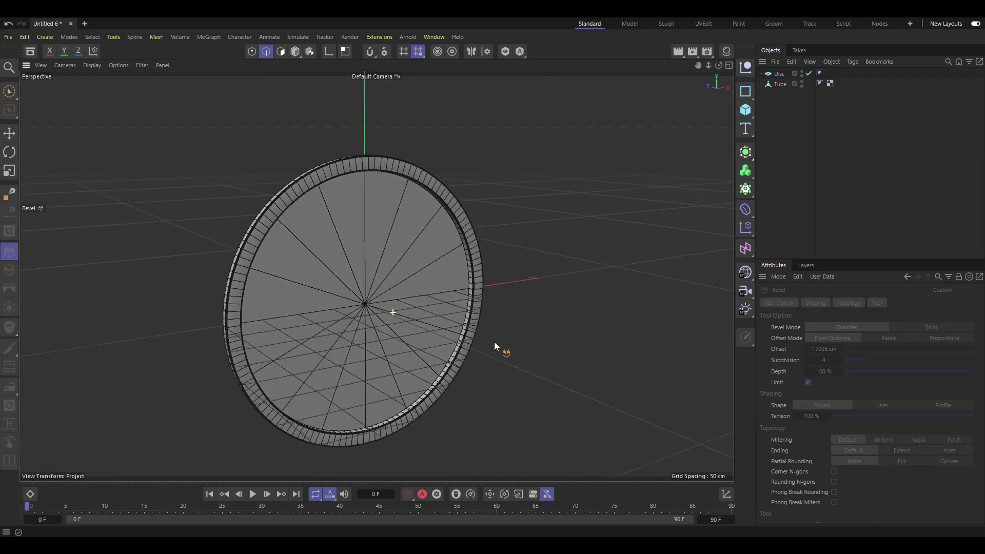
{"action": "scroll", "coordinate": [494, 346], "scroll_direction": "up", "scroll_amount": 3}
{"action": "scroll", "coordinate": [495, 347], "scroll_direction": "up", "scroll_amount": 2}
{"action": "left_click", "coordinate": [745, 110]}
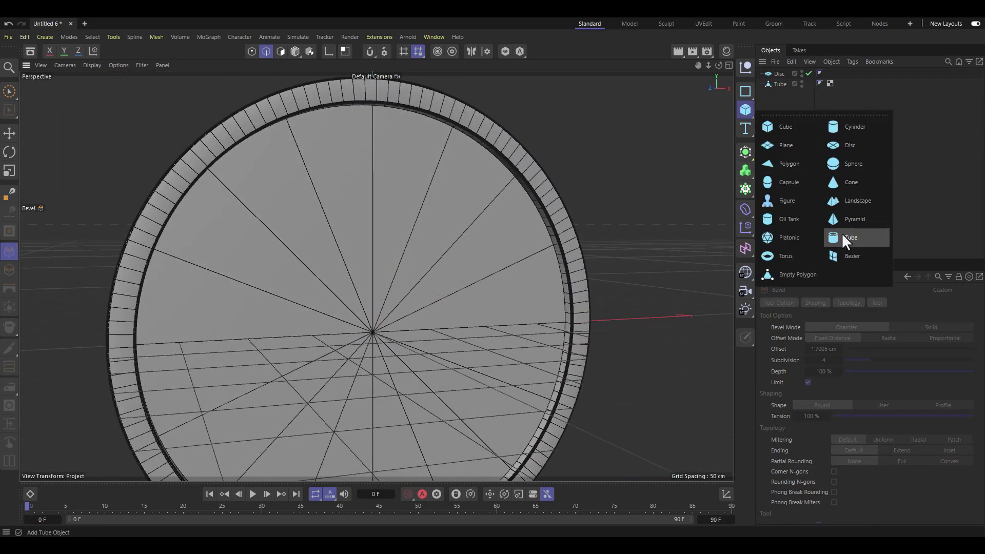
- Add a +Z Cylinder hub with a 5 cm radius and 4 cm height
{"action": "left_click", "coordinate": [853, 127]}
{"action": "left_click", "coordinate": [939, 372]}
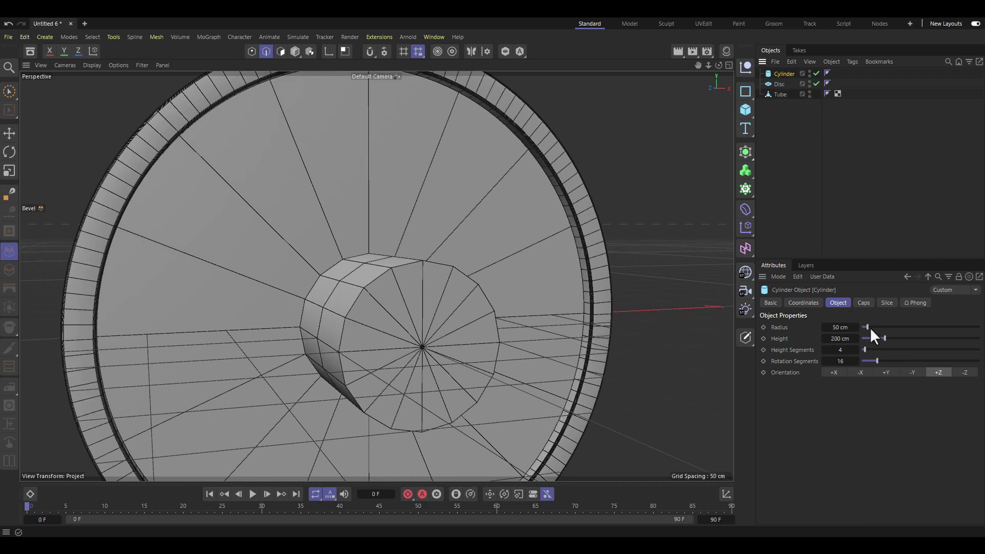
{"action": "mouse_move", "coordinate": [867, 327]}
{"action": "left_mouse_down"}
{"action": "mouse_move", "coordinate": [253, 341]}
{"action": "mouse_move", "coordinate": [391, 341]}
{"action": "mouse_move", "coordinate": [421, 331]}
{"action": "left_mouse_up"}
{"action": "scroll", "coordinate": [444, 278], "scroll_direction": "up", "scroll_amount": 3}
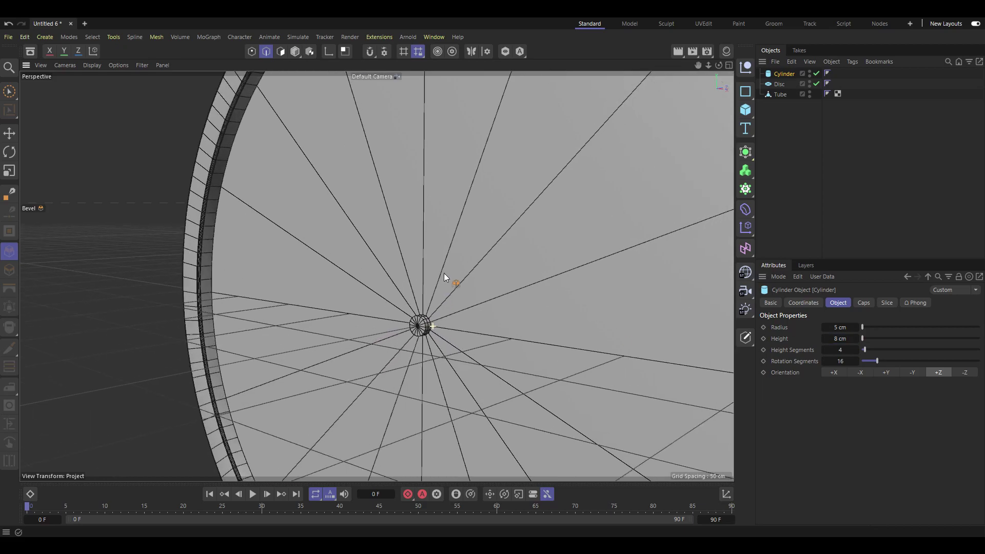
{"action": "mouse_move", "coordinate": [444, 277]}
{"action": "left_mouse_down", "text": "alt"}
{"action": "mouse_move", "coordinate": [651, 317]}
{"action": "mouse_move", "coordinate": [636, 329]}
{"action": "mouse_move", "coordinate": [667, 331]}
{"action": "left_mouse_up", "text": "alt"}
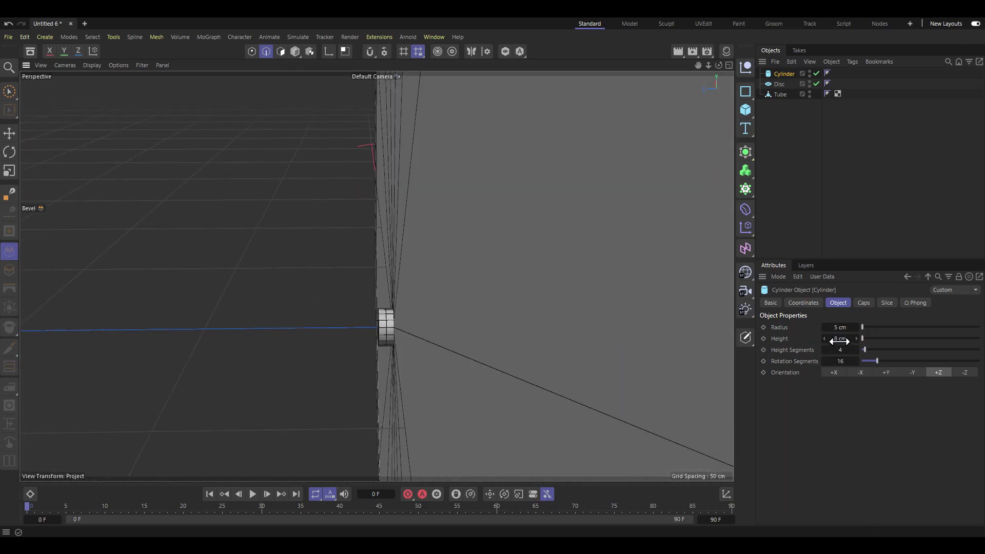
{"action": "left_click_drag", "start_coordinate": [840, 339], "coordinate": [844, 345]}
- Move the cylinder to a Z position of -2 cm
{"action": "left_click", "coordinate": [804, 302]}
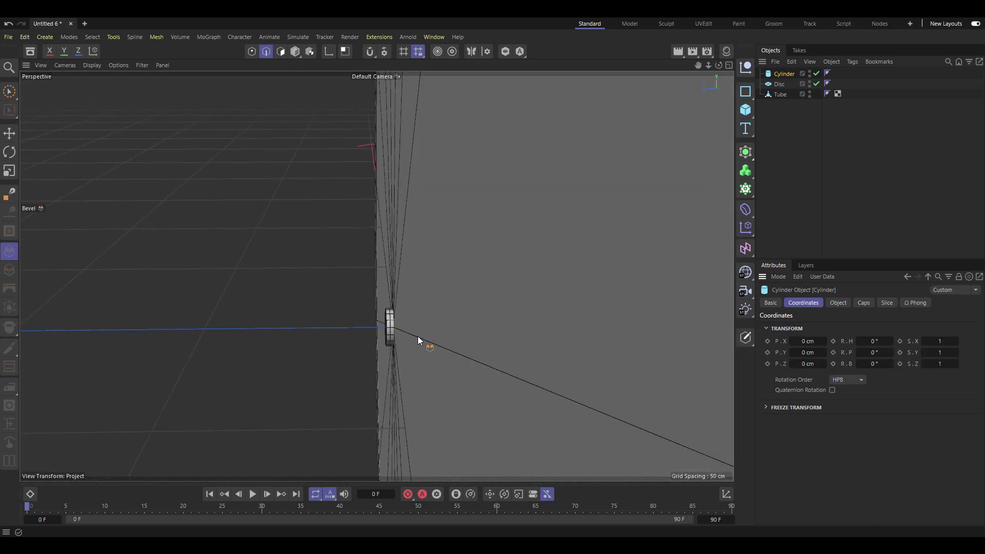
{"action": "left_click_drag", "start_coordinate": [473, 262], "coordinate": [478, 342], "text": "alt"}
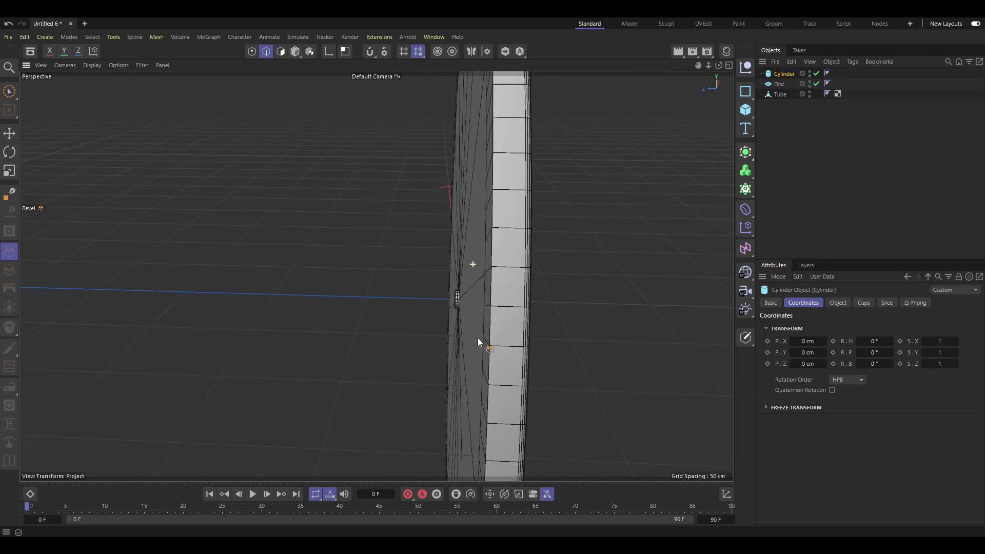
{"action": "left_click", "coordinate": [793, 363]}
{"action": "mouse_move", "coordinate": [565, 308]}
{"action": "left_mouse_down", "text": "alt"}
{"action": "mouse_move", "coordinate": [345, 273]}
{"action": "mouse_move", "coordinate": [440, 291]}
{"action": "mouse_move", "coordinate": [667, 154]}
{"action": "left_mouse_up", "text": "alt"}
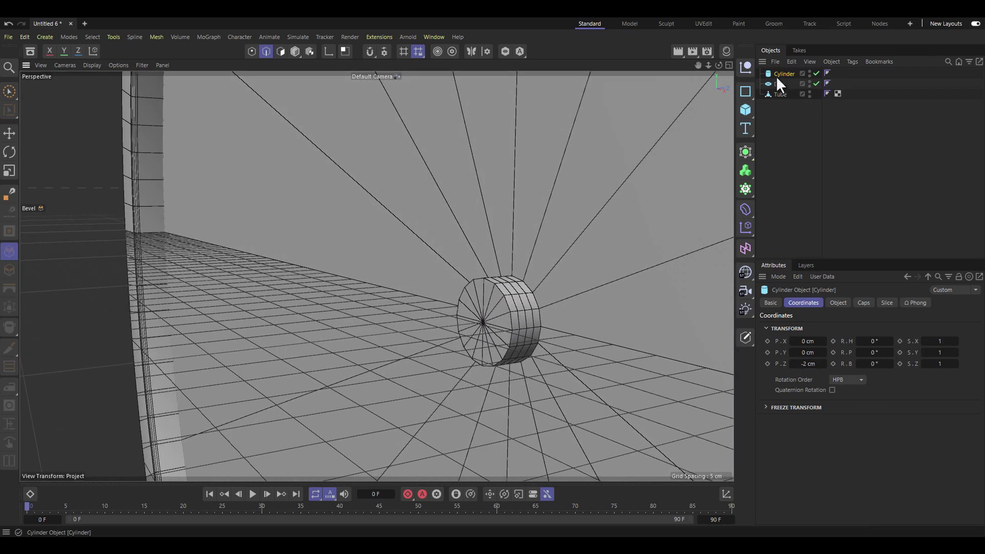
- Raise the cylinder's rotation segments to 64
{"action": "left_click", "coordinate": [838, 303]}
{"action": "left_click", "coordinate": [857, 347]}
{"action": "scroll", "coordinate": [821, 350], "scroll_direction": "down", "scroll_amount": 1}
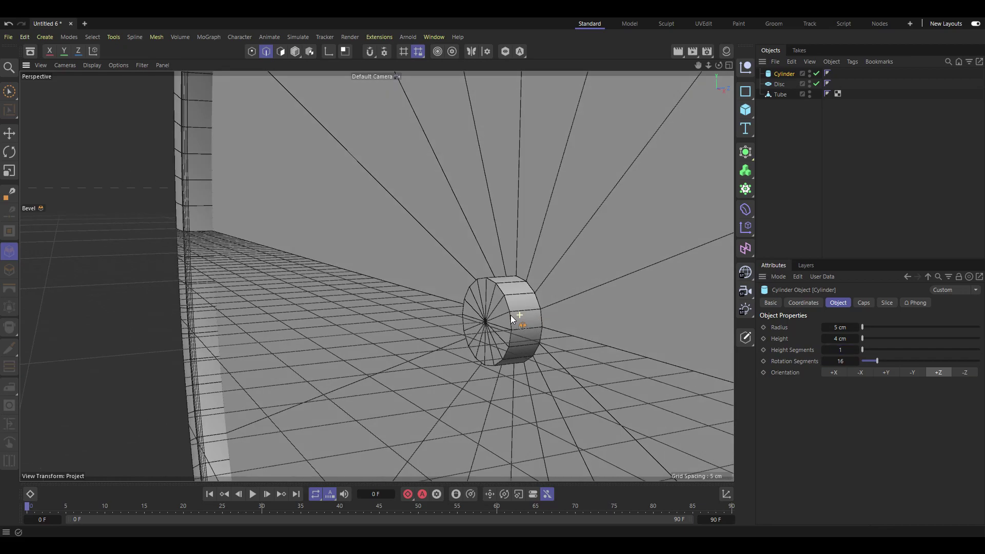
{"action": "scroll", "coordinate": [513, 315], "scroll_direction": "up", "scroll_amount": 3}
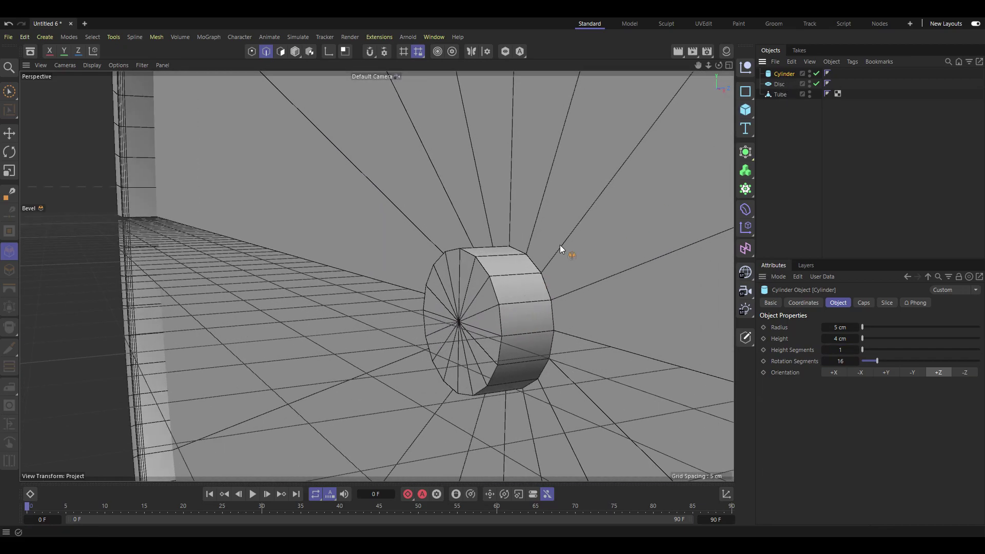
{"action": "left_click_drag", "start_coordinate": [878, 361], "coordinate": [935, 361]}
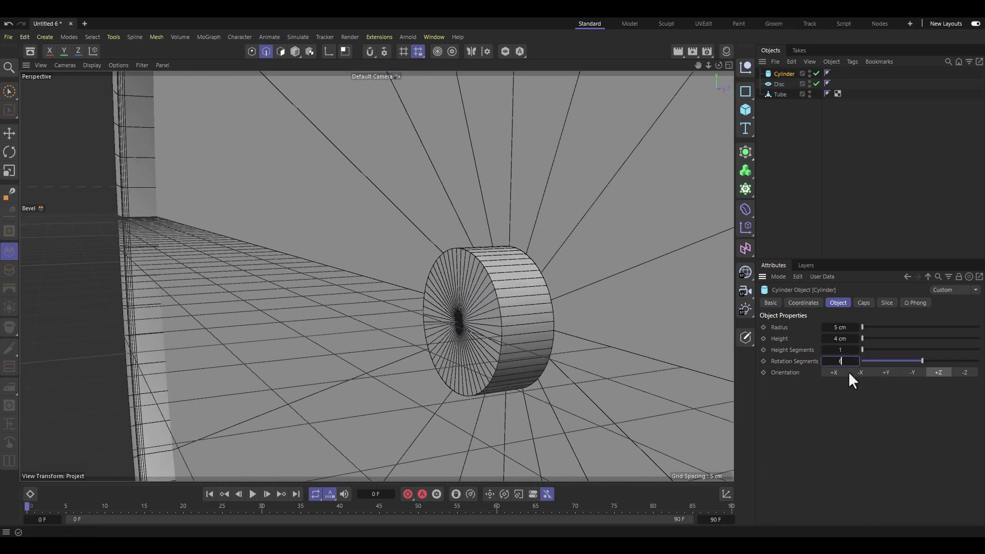
- Make the cylinder editable and bevel its cap edge loop slightly
{"action": "key", "text": "c"}
{"action": "double_click", "coordinate": [493, 284]}
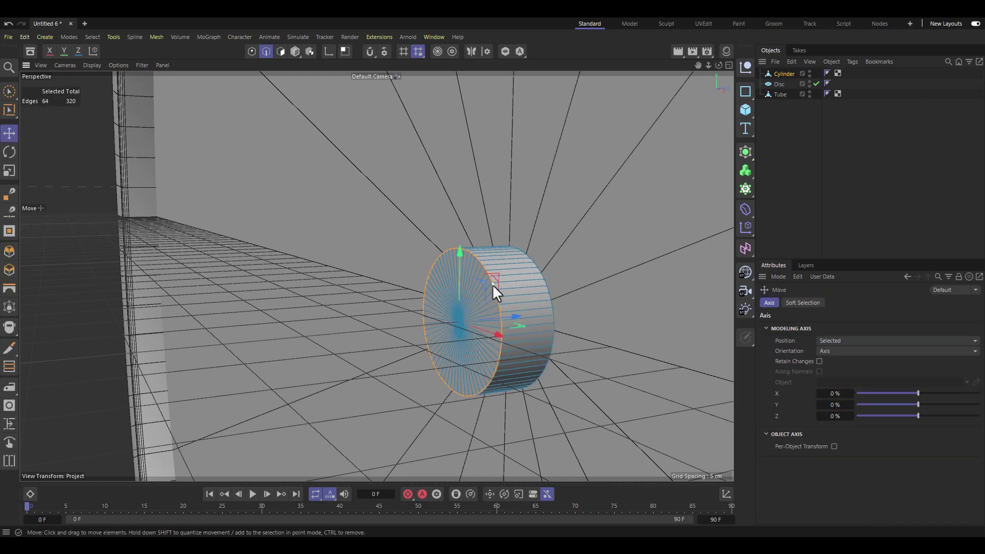
{"action": "right_click", "coordinate": [493, 284]}
{"action": "left_click", "coordinate": [512, 86]}
{"action": "mouse_move", "coordinate": [500, 315]}
{"action": "left_mouse_down"}
{"action": "mouse_move", "coordinate": [512, 318]}
{"action": "mouse_move", "coordinate": [507, 273]}
{"action": "left_mouse_up"}
- Loop-select the cylinder's band of side polygons and extrude it 5 cm
{"action": "left_click", "coordinate": [281, 51]}
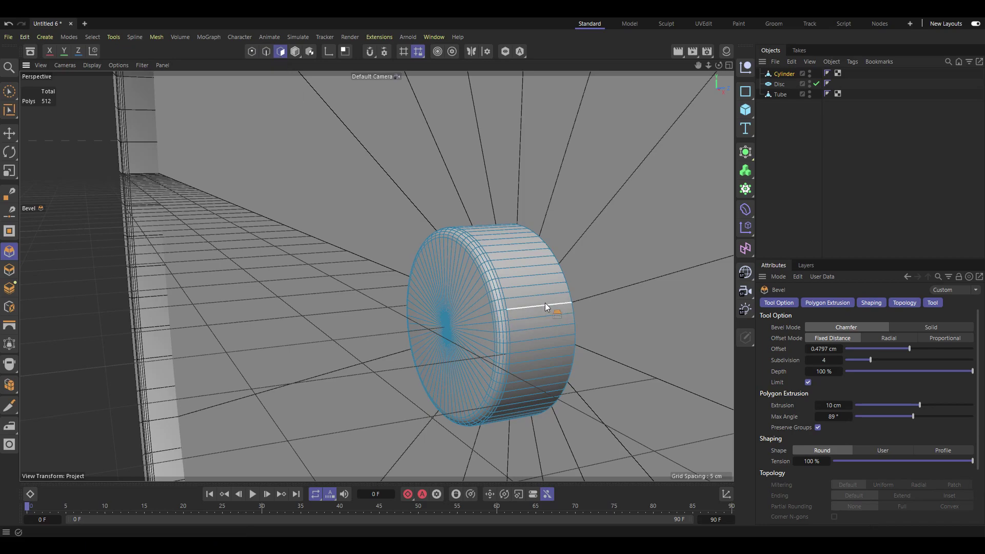
{"action": "left_click", "coordinate": [93, 37]}
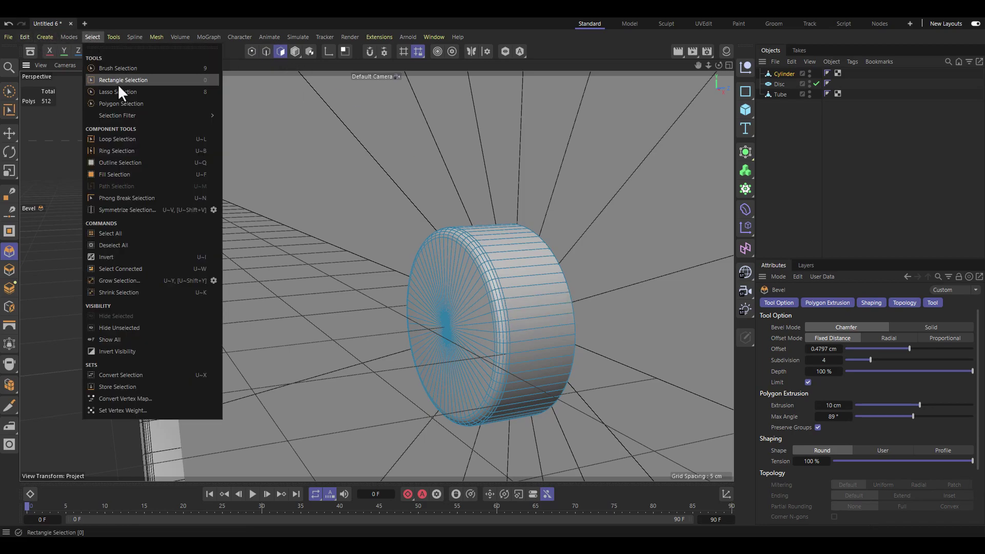
{"action": "left_click", "coordinate": [116, 150]}
{"action": "left_click", "coordinate": [92, 37]}
{"action": "left_click", "coordinate": [106, 141]}
{"action": "left_click", "coordinate": [558, 270]}
{"action": "right_click", "coordinate": [577, 120]}
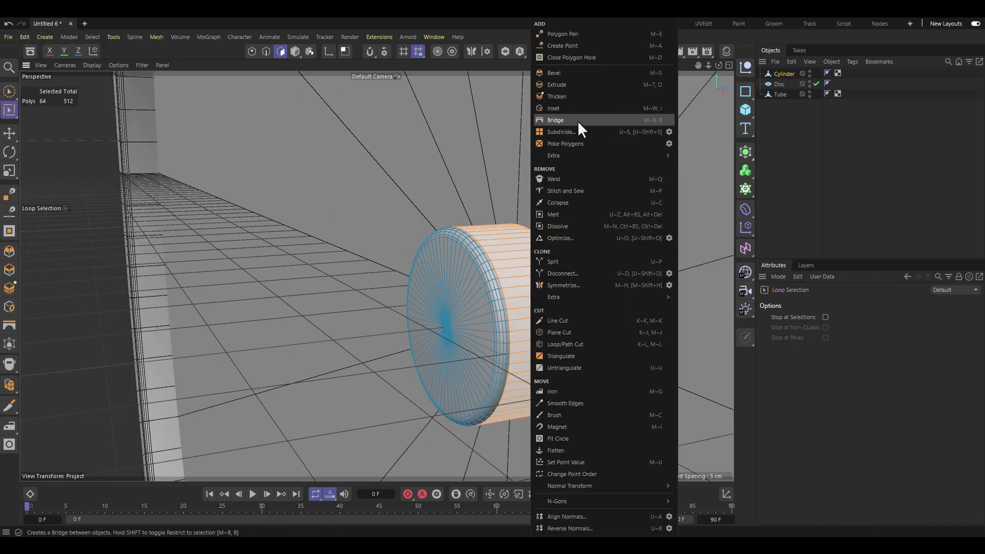
{"action": "left_click", "coordinate": [573, 119]}
- Inset the side band 0.3 cm and extrude it -1.41 cm inward as a groove
{"action": "scroll", "coordinate": [564, 279], "scroll_direction": "up", "scroll_amount": 3}
{"action": "left_click_drag", "start_coordinate": [564, 279], "coordinate": [509, 280], "text": "alt"}
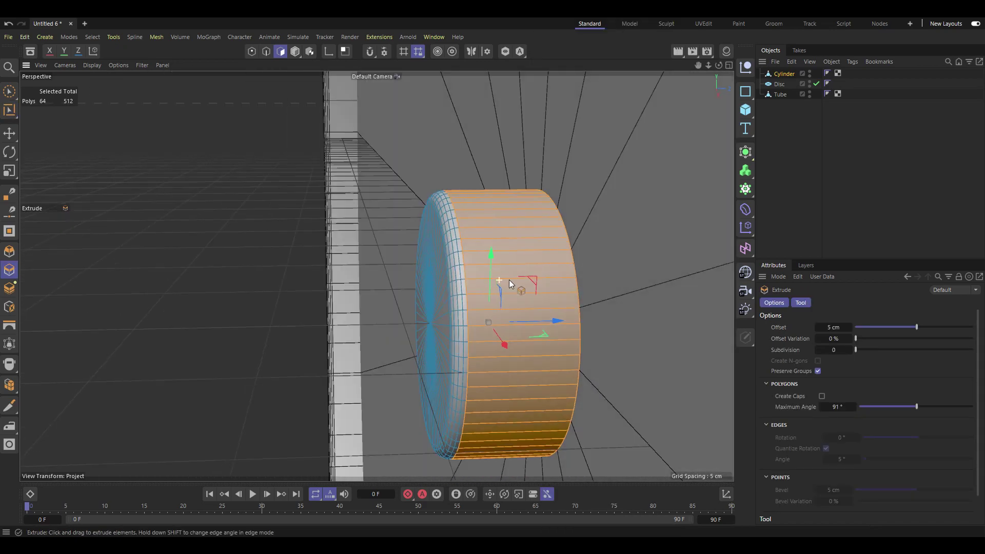
{"action": "right_click", "coordinate": [545, 122]}
{"action": "left_click", "coordinate": [547, 109]}
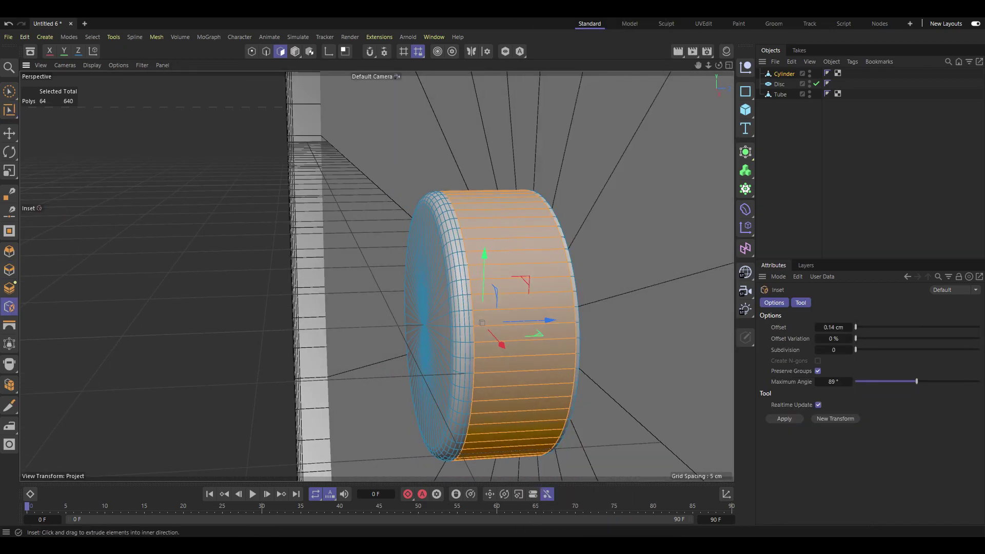
{"action": "right_click", "coordinate": [543, 235]}
{"action": "left_click", "coordinate": [586, 84]}
{"action": "mouse_move", "coordinate": [552, 273]}
{"action": "left_mouse_down"}
{"action": "mouse_move", "coordinate": [539, 276]}
{"action": "mouse_move", "coordinate": [569, 280]}
{"action": "left_mouse_up"}
{"action": "scroll", "coordinate": [523, 277], "scroll_direction": "up", "scroll_amount": 3}
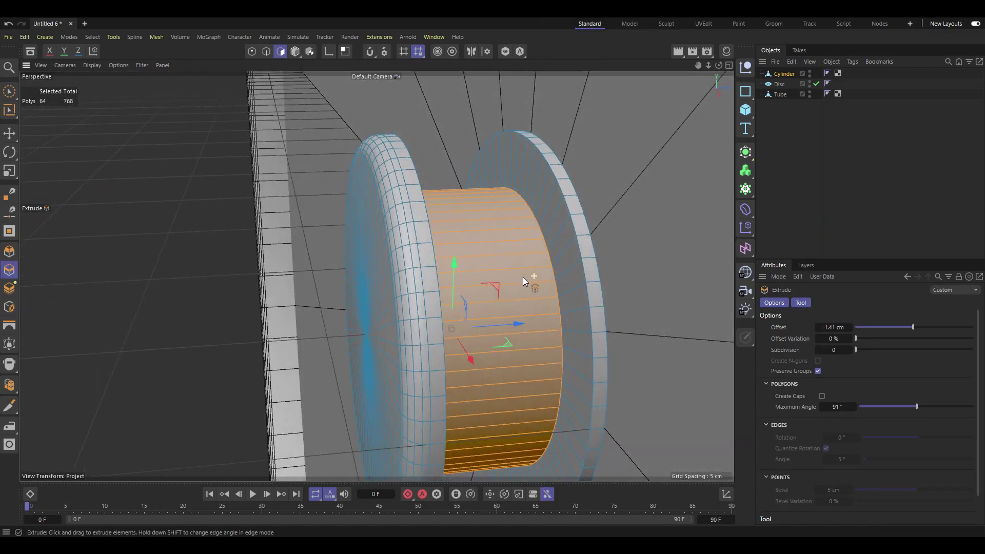
{"action": "scroll", "coordinate": [523, 230], "scroll_direction": "up", "scroll_amount": 2}
{"action": "scroll", "coordinate": [504, 248], "scroll_direction": "up", "scroll_amount": 2}
{"action": "left_click_drag", "start_coordinate": [510, 212], "coordinate": [499, 337], "text": "alt"}
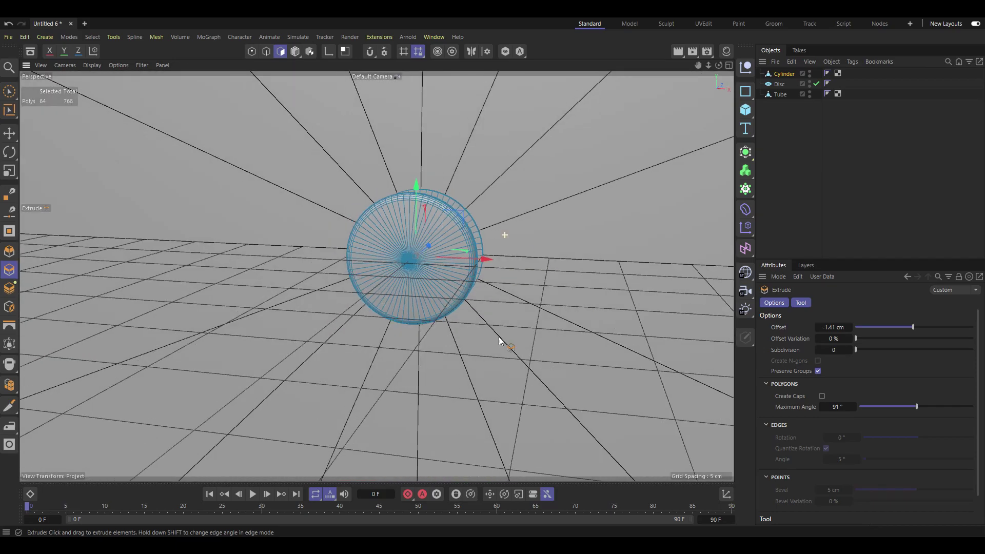
{"action": "scroll", "coordinate": [510, 229], "scroll_direction": "up", "scroll_amount": 3}
{"action": "scroll", "coordinate": [439, 224], "scroll_direction": "down", "scroll_amount": 5}
{"action": "scroll", "coordinate": [439, 226], "scroll_direction": "up", "scroll_amount": 3}
- Add a Tube primitive and set its orientation to +Z
{"action": "left_click", "coordinate": [745, 110]}
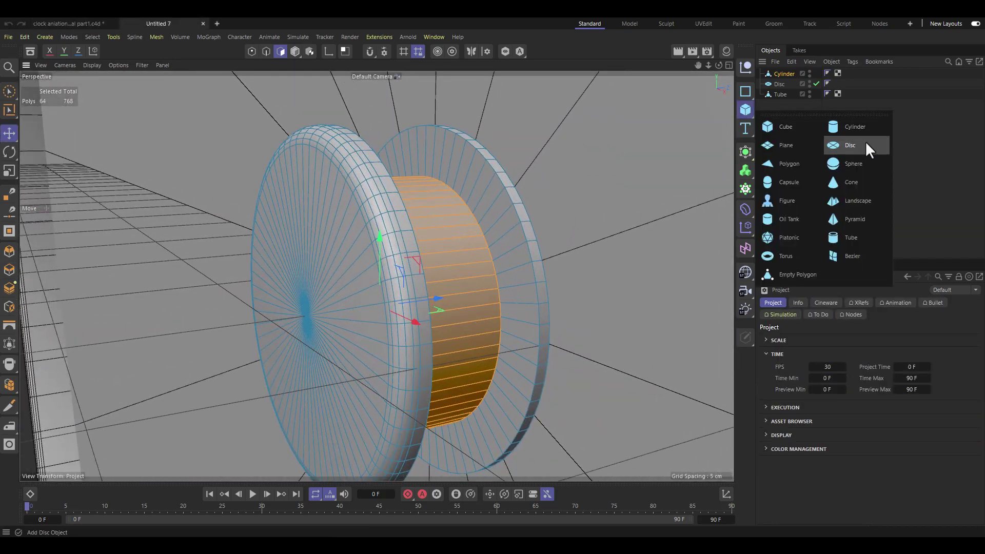
{"action": "left_click", "coordinate": [868, 149]}
{"action": "scroll", "coordinate": [463, 332], "scroll_direction": "down", "scroll_amount": 5}
{"action": "left_click_drag", "start_coordinate": [488, 334], "coordinate": [513, 287], "text": "alt"}
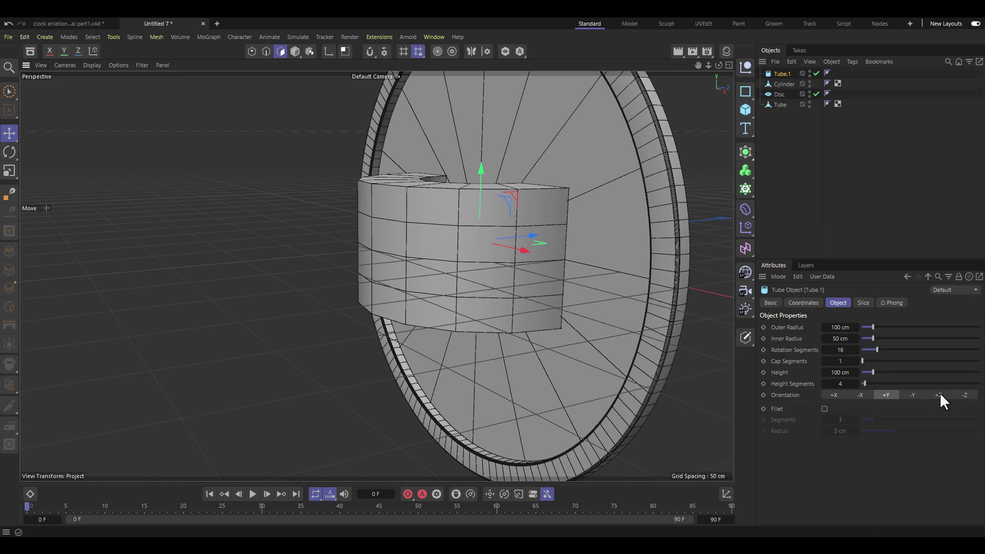
{"action": "left_click", "coordinate": [939, 394]}
{"action": "scroll", "coordinate": [530, 233], "scroll_direction": "up", "scroll_amount": 2}
{"action": "scroll", "coordinate": [530, 233], "scroll_direction": "up", "scroll_amount": 3}
- Set the tube's outer radius to 4.5 cm and inner radius to 3.5 cm
{"action": "left_click_drag", "start_coordinate": [841, 331], "coordinate": [800, 331]}
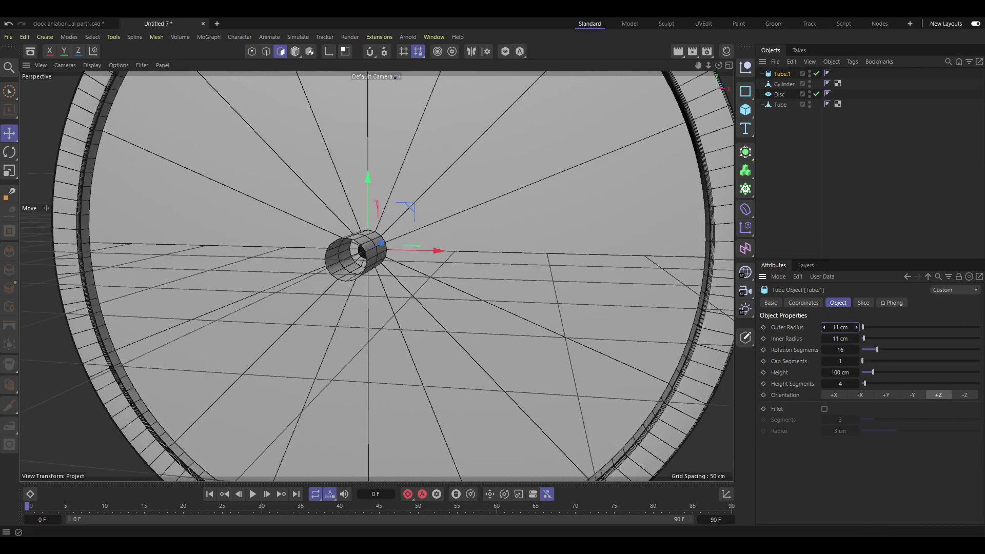
{"action": "mouse_move", "coordinate": [400, 225]}
{"action": "left_mouse_down", "text": "alt"}
{"action": "mouse_move", "coordinate": [438, 214]}
{"action": "mouse_move", "coordinate": [443, 174]}
{"action": "left_mouse_up", "text": "alt"}
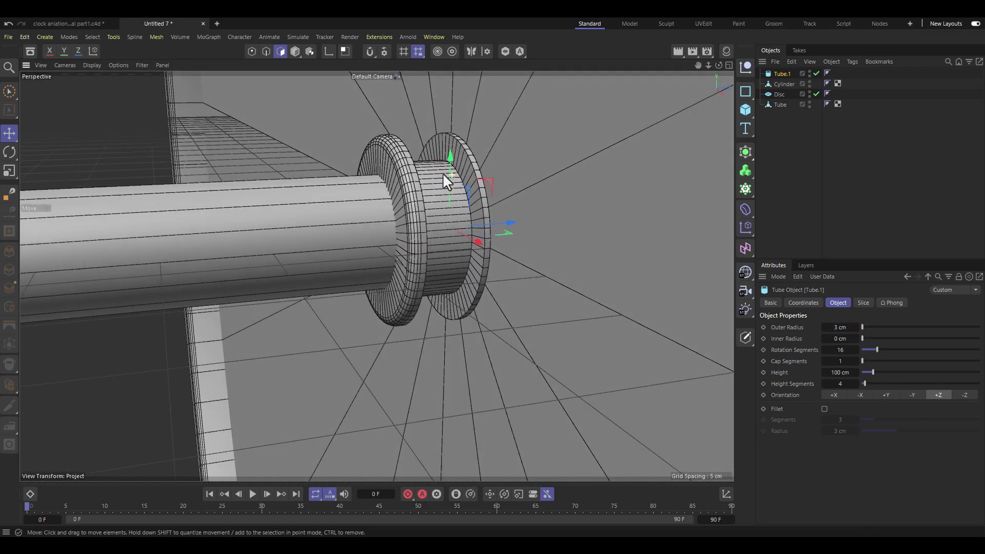
{"action": "left_click_drag", "start_coordinate": [854, 331], "coordinate": [854, 327]}
{"action": "left_click_drag", "start_coordinate": [713, 282], "coordinate": [698, 279], "text": "alt"}
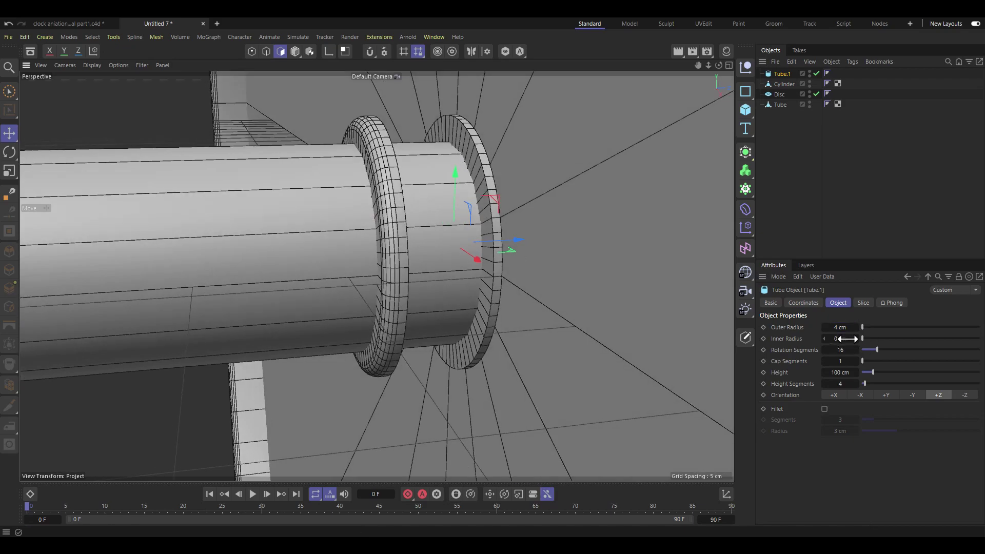
{"action": "left_click", "coordinate": [857, 339]}
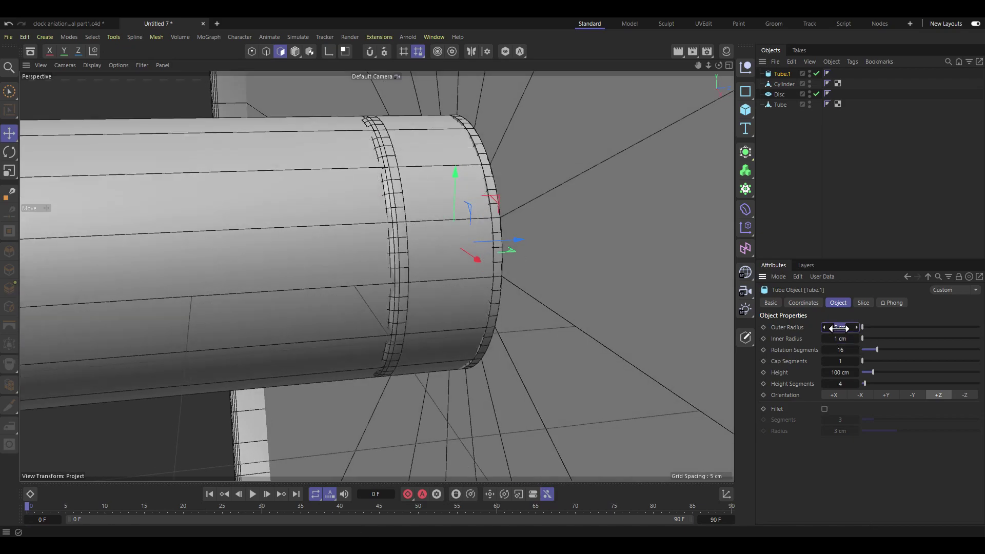
{"action": "left_click_drag", "start_coordinate": [855, 327], "coordinate": [879, 316]}
{"action": "key", "text": "Tab"}
{"action": "type", "text": "3"}
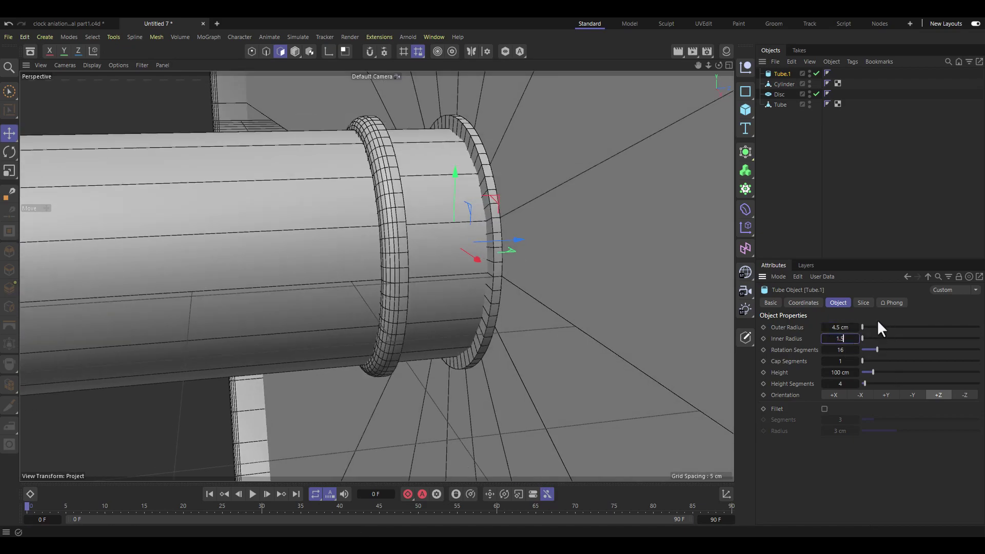
{"action": "type", "text": ".5"}
{"action": "key", "text": "Return"}
- Set the tube height to 1 cm
{"action": "scroll", "coordinate": [514, 208], "scroll_direction": "down", "scroll_amount": 5}
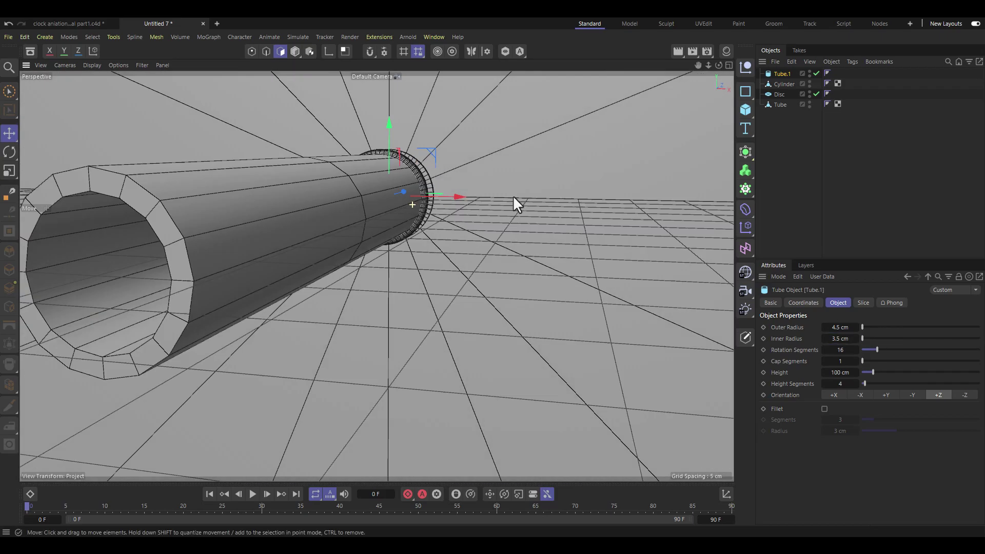
{"action": "mouse_move", "coordinate": [513, 195]}
{"action": "left_mouse_down", "text": "alt"}
{"action": "mouse_move", "coordinate": [526, 197]}
{"action": "mouse_move", "coordinate": [414, 181]}
{"action": "mouse_move", "coordinate": [510, 200]}
{"action": "mouse_move", "coordinate": [440, 164]}
{"action": "mouse_move", "coordinate": [487, 213]}
{"action": "mouse_move", "coordinate": [530, 211]}
{"action": "mouse_move", "coordinate": [505, 188]}
{"action": "left_mouse_up", "text": "alt"}
{"action": "key", "text": "Tab"}
{"action": "key", "text": "Tab"}
{"action": "key", "text": "Tab"}
{"action": "type", "text": "3"}
{"action": "key", "text": "Return"}
{"action": "scroll", "coordinate": [447, 179], "scroll_direction": "up", "scroll_amount": 5}
{"action": "type", "text": "1"}
{"action": "key", "text": "Return"}
- Give the tube 1 height segment and 32 rotation segments
{"action": "double_click", "coordinate": [821, 384]}
{"action": "type", "text": "1"}
{"action": "key", "text": "Return"}
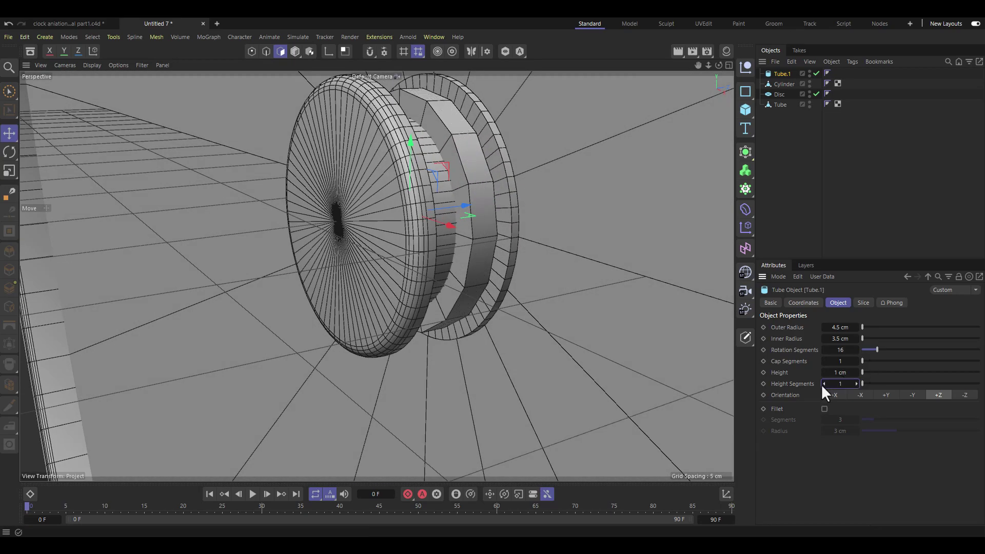
{"action": "mouse_move", "coordinate": [411, 147]}
{"action": "left_mouse_down", "text": "alt"}
{"action": "mouse_move", "coordinate": [536, 178]}
{"action": "mouse_move", "coordinate": [469, 199]}
{"action": "left_mouse_up", "text": "alt"}
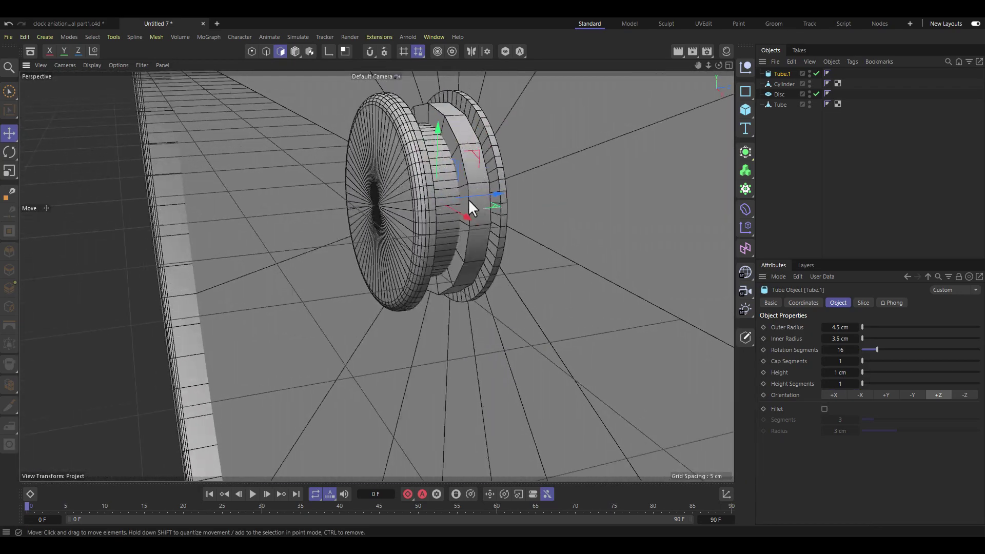
{"action": "double_click", "coordinate": [854, 351]}
{"action": "type", "text": "32"}
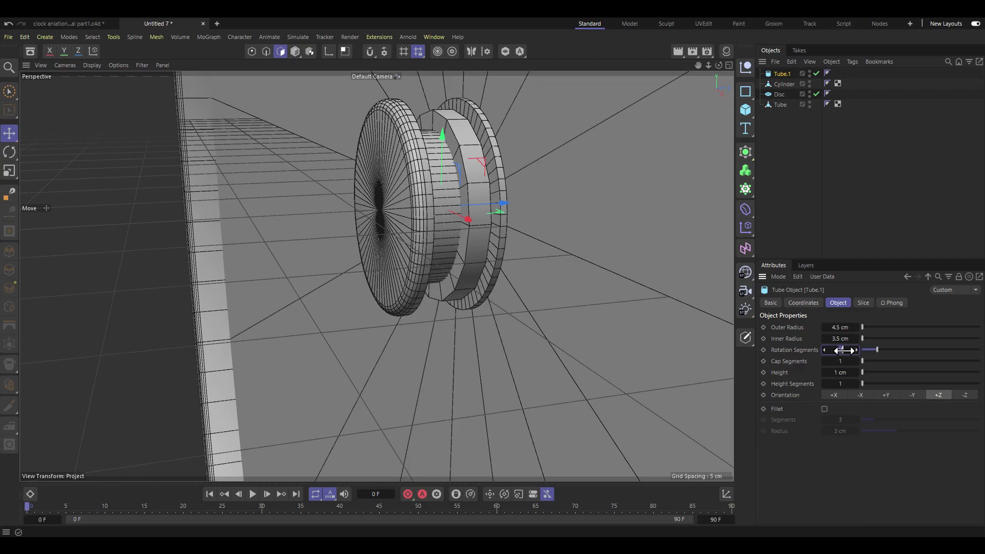
{"action": "key", "text": "Return"}
- Refine the tube's inner radius through 4, 3.8 and 3.7, settling on 3.6 cm
{"action": "mouse_move", "coordinate": [583, 255]}
{"action": "left_mouse_down", "text": "alt"}
{"action": "mouse_move", "coordinate": [546, 143]}
{"action": "mouse_move", "coordinate": [468, 97]}
{"action": "mouse_move", "coordinate": [466, 131]}
{"action": "left_mouse_up", "text": "alt"}
{"action": "scroll", "coordinate": [466, 131], "scroll_direction": "up", "scroll_amount": 3}
{"action": "left_click_drag", "start_coordinate": [852, 341], "coordinate": [857, 337]}
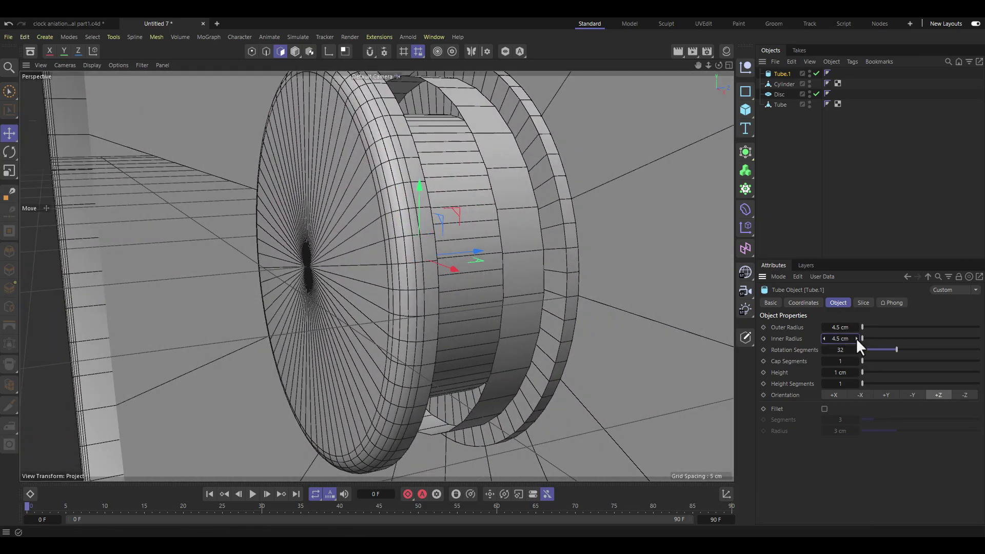
{"action": "double_click", "coordinate": [841, 339]}
{"action": "type", "text": "4"}
{"action": "key", "text": "Return"}
{"action": "double_click", "coordinate": [831, 339]}
{"action": "type", "text": "3.8"}
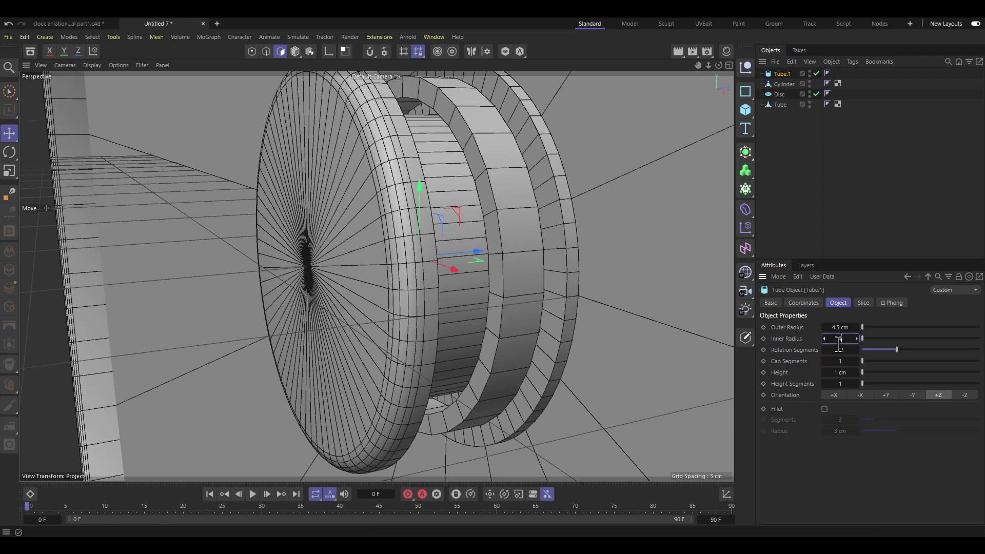
{"action": "key", "text": "Return"}
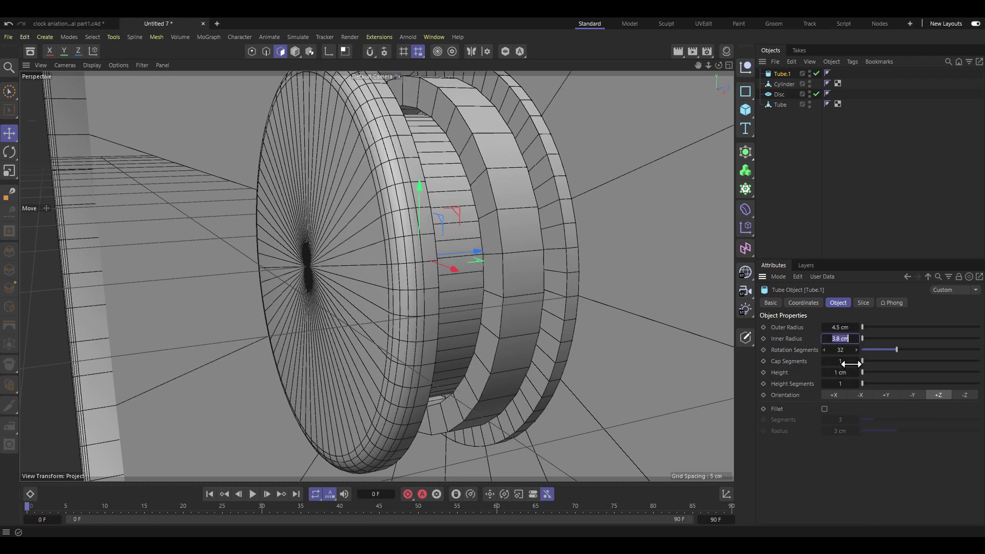
{"action": "type", "text": "3.7"}
{"action": "key", "text": "Return"}
{"action": "type", "text": "3.6"}
{"action": "key", "text": "Return"}
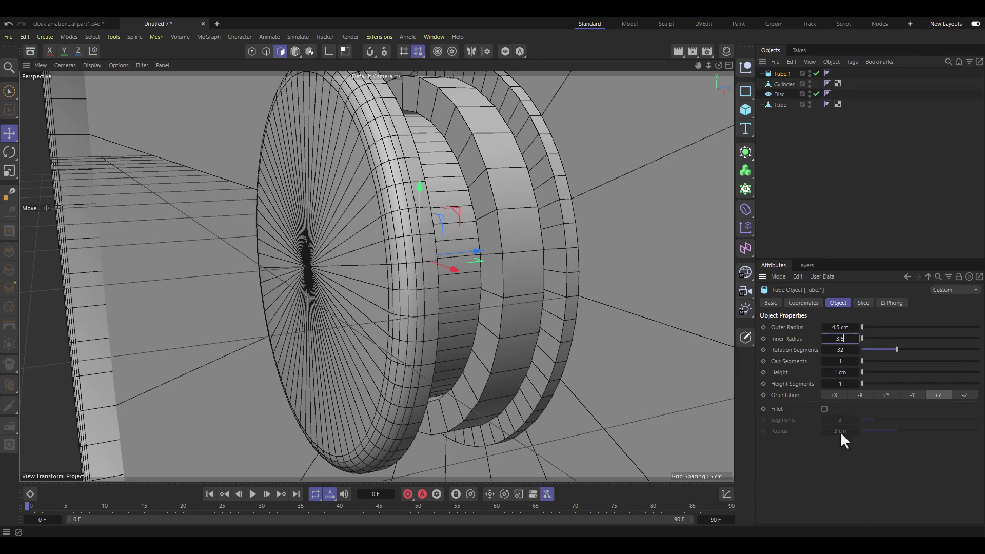
{"action": "scroll", "coordinate": [499, 173], "scroll_direction": "down", "scroll_amount": 3}
{"action": "scroll", "coordinate": [496, 209], "scroll_direction": "down", "scroll_amount": 3}
{"action": "scroll", "coordinate": [492, 202], "scroll_direction": "up", "scroll_amount": 3}
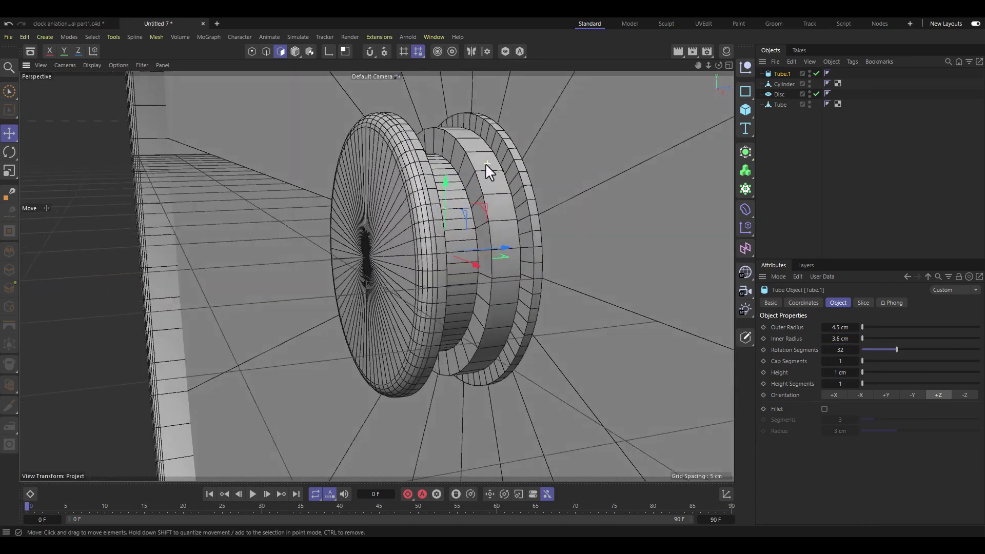
- Make the ring editable with C and view the model from below
{"action": "key", "text": "c"}
{"action": "mouse_move", "coordinate": [481, 157]}
{"action": "left_mouse_down", "text": "alt"}
{"action": "mouse_move", "coordinate": [519, 198]}
{"action": "mouse_move", "coordinate": [333, 138]}
{"action": "left_mouse_up", "text": "alt"}
{"action": "scroll", "coordinate": [369, 159], "scroll_direction": "down", "scroll_amount": 3}
{"action": "scroll", "coordinate": [411, 256], "scroll_direction": "up", "scroll_amount": 5}
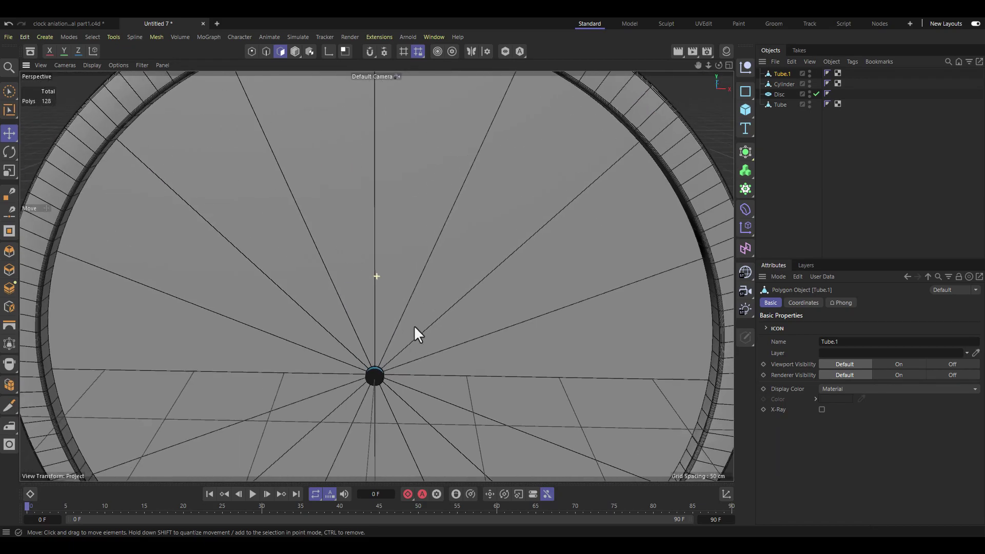
{"action": "scroll", "coordinate": [408, 231], "scroll_direction": "down", "scroll_amount": 5}
{"action": "scroll", "coordinate": [400, 185], "scroll_direction": "up", "scroll_amount": 2}
{"action": "scroll", "coordinate": [400, 231], "scroll_direction": "up", "scroll_amount": 2}
- Extrude a band of the ring's polygons and scale them into a thin hand
{"action": "mouse_move", "coordinate": [325, 232]}
{"action": "left_mouse_down"}
{"action": "mouse_move", "coordinate": [366, 211]}
{"action": "mouse_move", "coordinate": [445, 208]}
{"action": "mouse_move", "coordinate": [493, 224]}
{"action": "mouse_move", "coordinate": [352, 228]}
{"action": "mouse_move", "coordinate": [372, 250]}
{"action": "mouse_move", "coordinate": [426, 234]}
{"action": "left_mouse_up"}
{"action": "right_click", "coordinate": [392, 203]}
{"action": "left_click", "coordinate": [417, 88]}
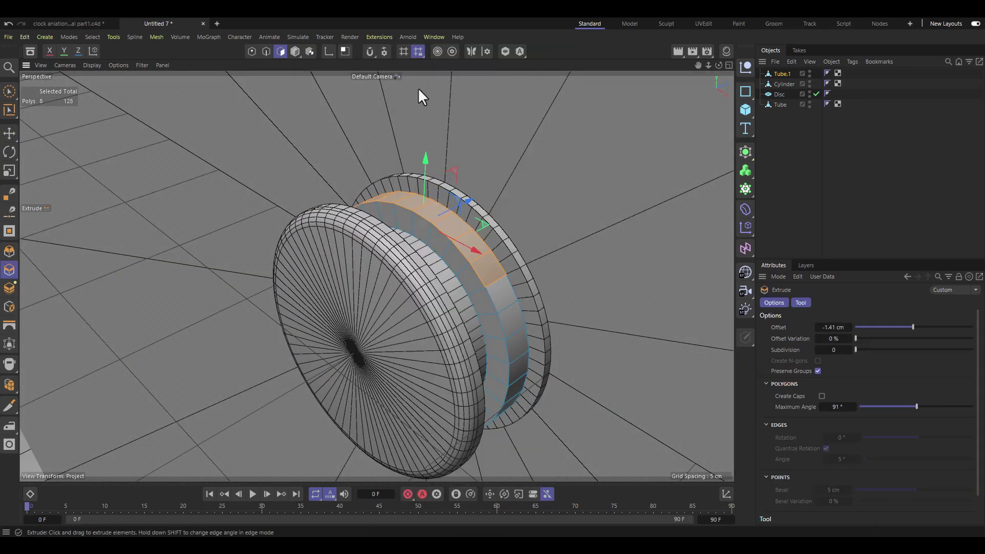
{"action": "mouse_move", "coordinate": [418, 88]}
{"action": "left_mouse_down", "text": "alt"}
{"action": "mouse_move", "coordinate": [464, 196]}
{"action": "mouse_move", "coordinate": [331, 319]}
{"action": "mouse_move", "coordinate": [308, 154]}
{"action": "mouse_move", "coordinate": [343, 85]}
{"action": "left_mouse_up", "text": "alt"}
{"action": "scroll", "coordinate": [343, 88], "scroll_direction": "up", "scroll_amount": 2}
{"action": "key", "text": "t"}
{"action": "mouse_move", "coordinate": [404, 142]}
{"action": "left_mouse_down"}
{"action": "mouse_move", "coordinate": [343, 156]}
{"action": "mouse_move", "coordinate": [336, 184]}
{"action": "left_mouse_up"}
{"action": "scroll", "coordinate": [336, 188], "scroll_direction": "up", "scroll_amount": 2}
{"action": "scroll", "coordinate": [369, 226], "scroll_direction": "down", "scroll_amount": 4}
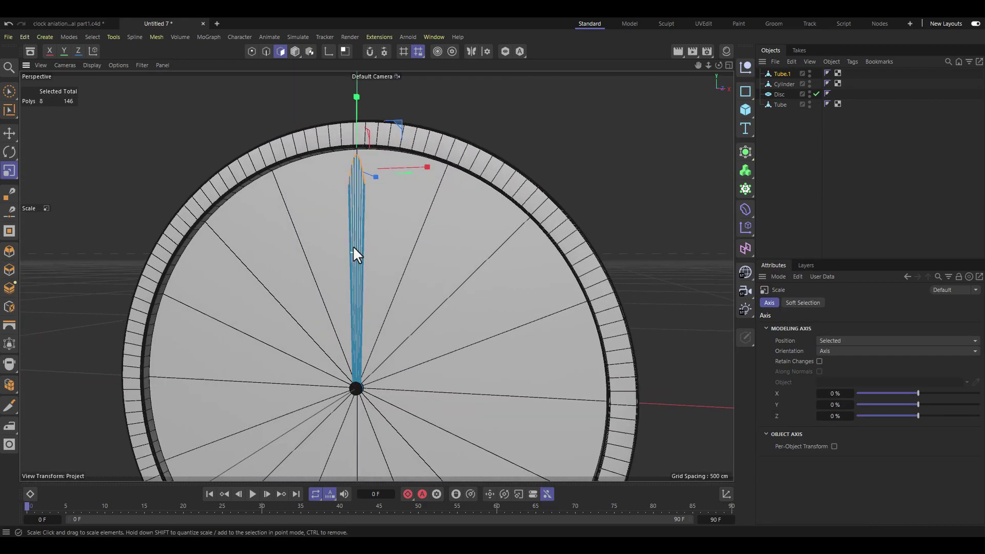
{"action": "scroll", "coordinate": [349, 206], "scroll_direction": "up", "scroll_amount": 3}
{"action": "scroll", "coordinate": [419, 190], "scroll_direction": "down", "scroll_amount": 4}
{"action": "scroll", "coordinate": [334, 251], "scroll_direction": "up", "scroll_amount": 2}
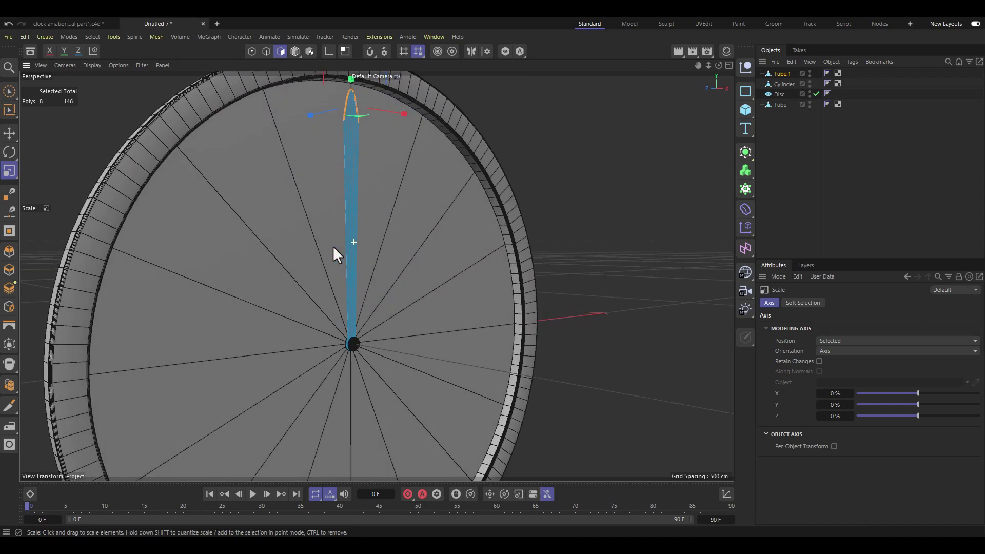
{"action": "scroll", "coordinate": [356, 278], "scroll_direction": "up", "scroll_amount": 2}
{"action": "scroll", "coordinate": [361, 318], "scroll_direction": "up", "scroll_amount": 2}
- Select the hand's polygons on Tube.1 and move them up toward 12 o'clock
{"action": "mouse_move", "coordinate": [361, 315]}
{"action": "left_mouse_down", "text": "alt"}
{"action": "mouse_move", "coordinate": [411, 328]}
{"action": "mouse_move", "coordinate": [355, 319]}
{"action": "mouse_move", "coordinate": [336, 282]}
{"action": "left_mouse_up", "text": "alt"}
{"action": "left_click", "coordinate": [789, 140]}
{"action": "scroll", "coordinate": [339, 257], "scroll_direction": "down", "scroll_amount": 4}
{"action": "left_click", "coordinate": [347, 230]}
{"action": "key", "text": "e"}
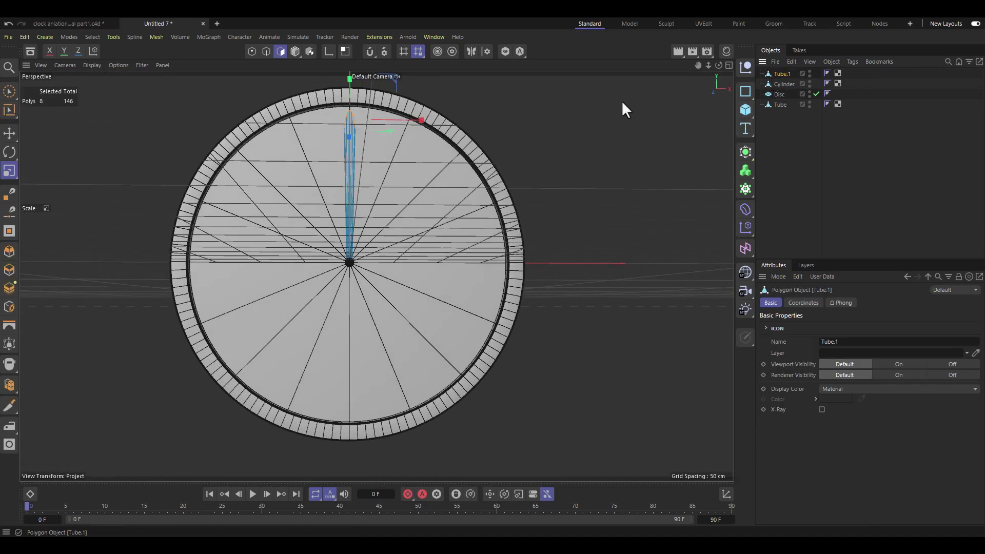
{"action": "scroll", "coordinate": [372, 153], "scroll_direction": "up", "scroll_amount": 3}
{"action": "left_click_drag", "start_coordinate": [348, 135], "coordinate": [347, 153]}
{"action": "scroll", "coordinate": [346, 125], "scroll_direction": "down", "scroll_amount": 1}
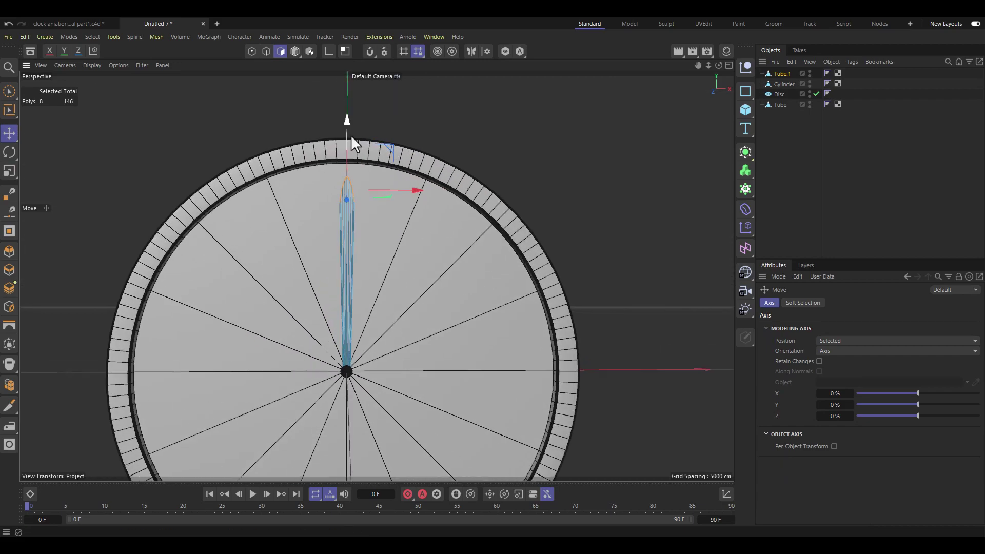
{"action": "scroll", "coordinate": [349, 299], "scroll_direction": "up", "scroll_amount": 3}
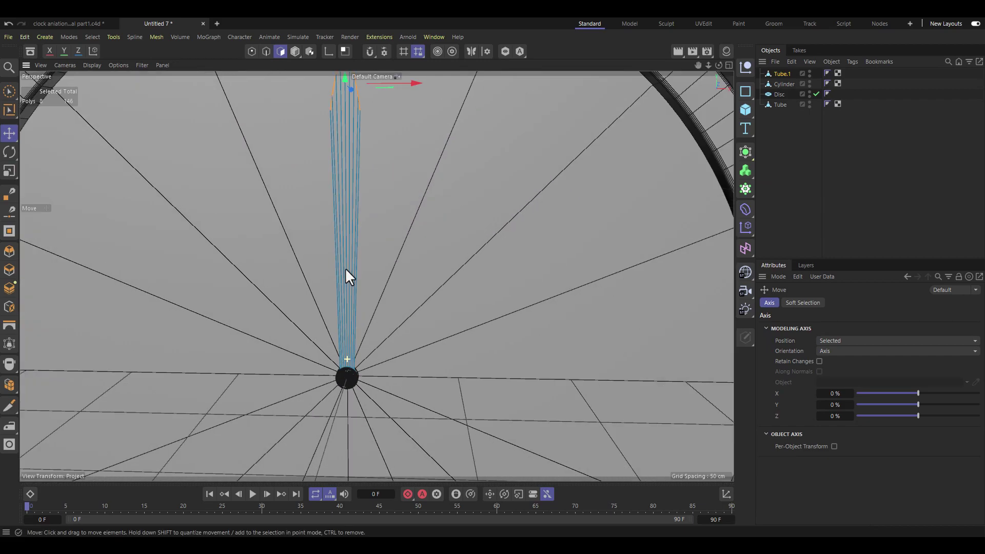
{"action": "scroll", "coordinate": [346, 268], "scroll_direction": "up", "scroll_amount": 2}
{"action": "mouse_move", "coordinate": [347, 329]}
{"action": "left_mouse_down", "text": "alt"}
{"action": "mouse_move", "coordinate": [463, 275]}
{"action": "mouse_move", "coordinate": [488, 204]}
{"action": "left_mouse_up", "text": "alt"}
- Duplicate Tube.1 with copy/paste to create Tube.2, working in object mode
{"action": "left_click", "coordinate": [780, 73]}
{"action": "key", "text": "ctrl+c"}
{"action": "key", "text": "ctrl+v"}
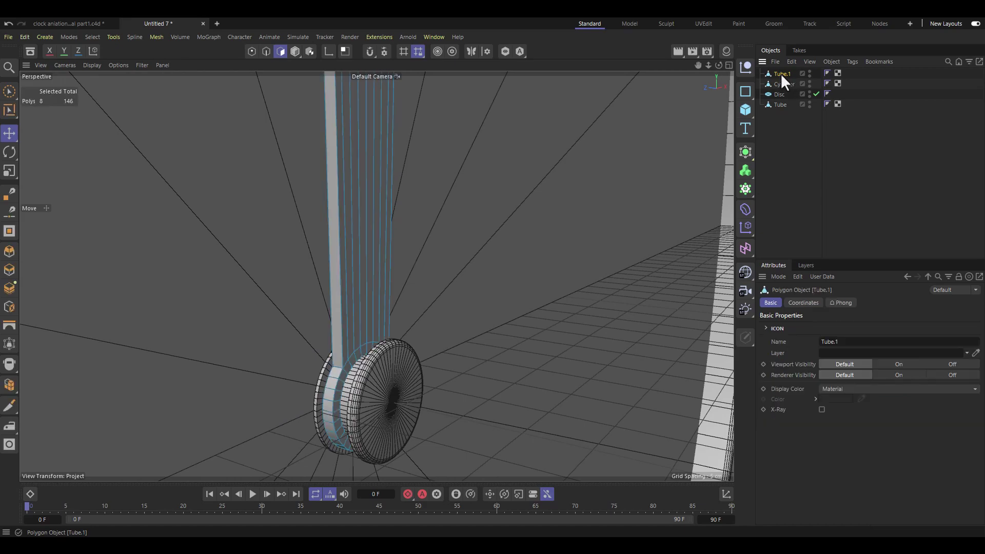
{"action": "left_click_drag", "start_coordinate": [342, 288], "coordinate": [166, 81], "text": "alt"}
{"action": "left_click", "coordinate": [295, 50]}
{"action": "scroll", "coordinate": [330, 257], "scroll_direction": "up", "scroll_amount": 3}
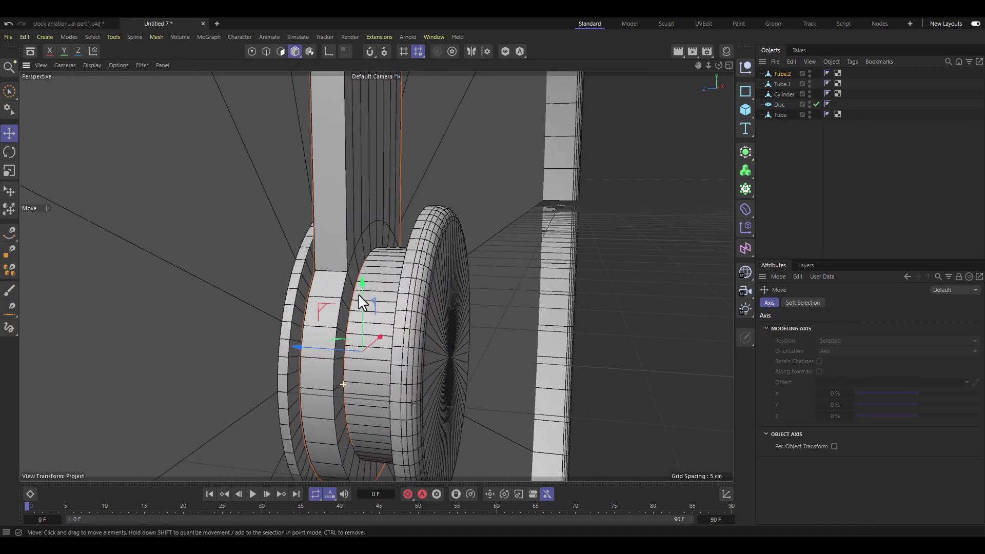
{"action": "scroll", "coordinate": [354, 231], "scroll_direction": "up", "scroll_amount": 2}
{"action": "scroll", "coordinate": [352, 230], "scroll_direction": "down", "scroll_amount": 3}
{"action": "scroll", "coordinate": [350, 280], "scroll_direction": "down", "scroll_amount": 2}
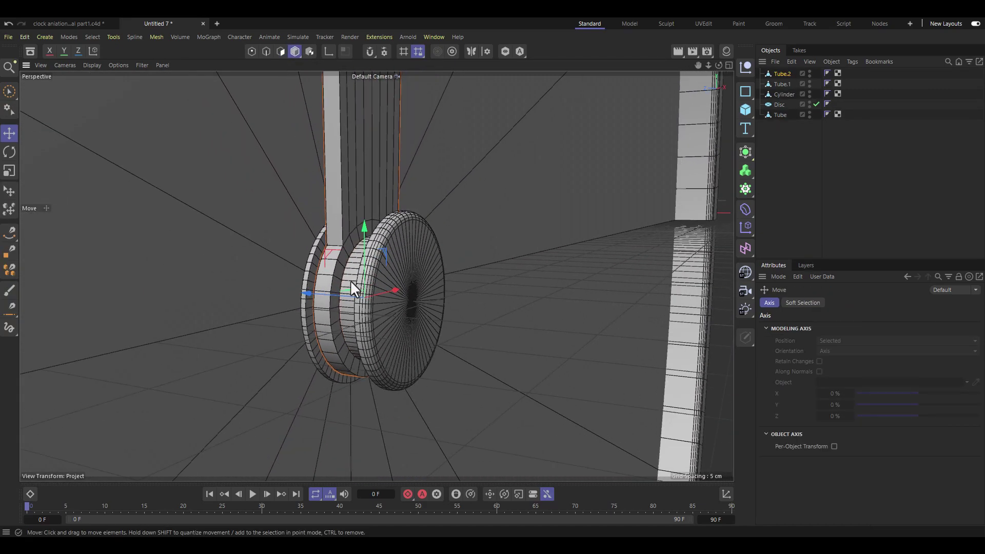
{"action": "scroll", "coordinate": [350, 280], "scroll_direction": "up", "scroll_amount": 3}
- Shift the duplicated hand Tube.2 along the hub
{"action": "left_click_drag", "start_coordinate": [400, 276], "coordinate": [303, 290], "text": "alt"}
{"action": "left_click", "coordinate": [301, 288]}
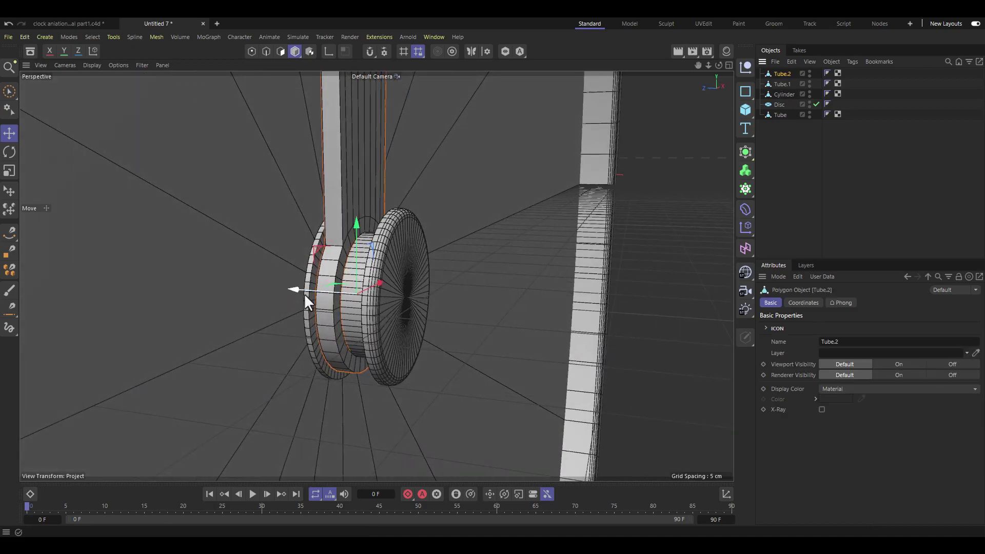
{"action": "scroll", "coordinate": [380, 272], "scroll_direction": "up", "scroll_amount": 3}
{"action": "mouse_move", "coordinate": [379, 271]}
{"action": "left_mouse_down", "text": "alt"}
{"action": "mouse_move", "coordinate": [311, 309]}
{"action": "mouse_move", "coordinate": [362, 235]}
{"action": "mouse_move", "coordinate": [275, 302]}
{"action": "mouse_move", "coordinate": [303, 303]}
{"action": "mouse_move", "coordinate": [339, 192]}
{"action": "mouse_move", "coordinate": [408, 272]}
{"action": "mouse_move", "coordinate": [330, 177]}
{"action": "left_mouse_up", "text": "alt"}
{"action": "scroll", "coordinate": [341, 335], "scroll_direction": "up", "scroll_amount": 3}
{"action": "scroll", "coordinate": [356, 289], "scroll_direction": "down", "scroll_amount": 5}
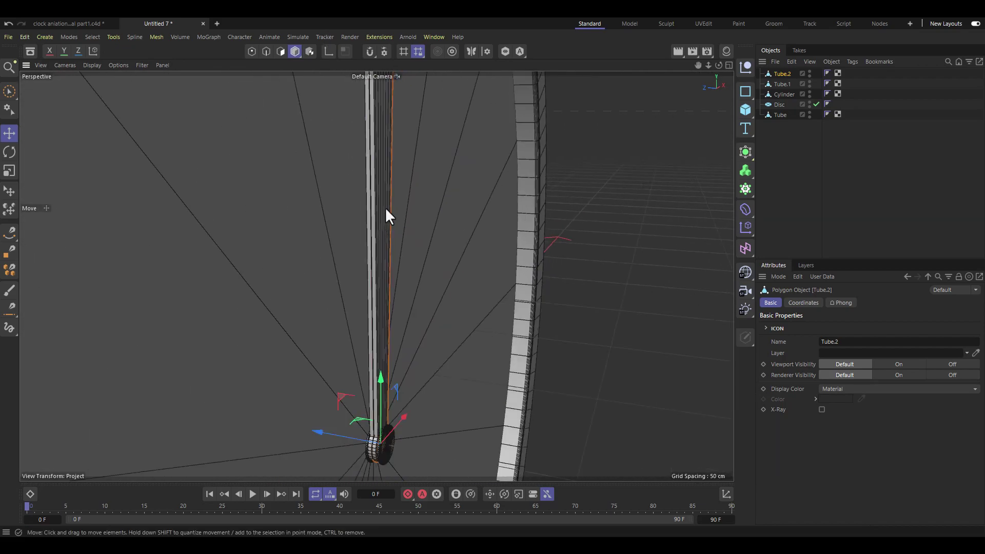
{"action": "scroll", "coordinate": [386, 208], "scroll_direction": "down", "scroll_amount": 5}
{"action": "scroll", "coordinate": [377, 245], "scroll_direction": "down", "scroll_amount": 3}
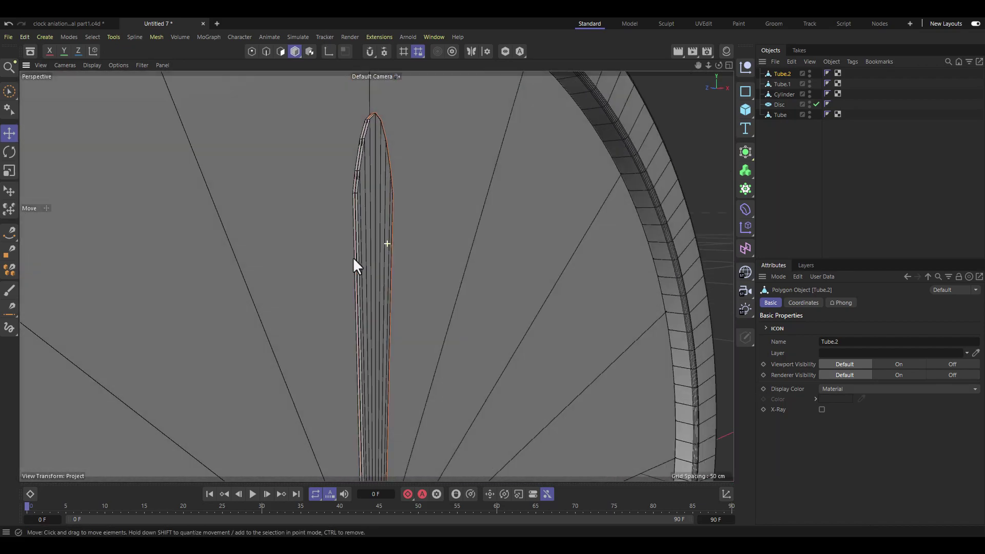
{"action": "scroll", "coordinate": [353, 257], "scroll_direction": "down", "scroll_amount": 5}
- Rotate Tube.2 about 42.6° toward the upper right and select its hand polygons
{"action": "key", "text": "r"}
{"action": "left_click_drag", "start_coordinate": [369, 306], "coordinate": [406, 319]}
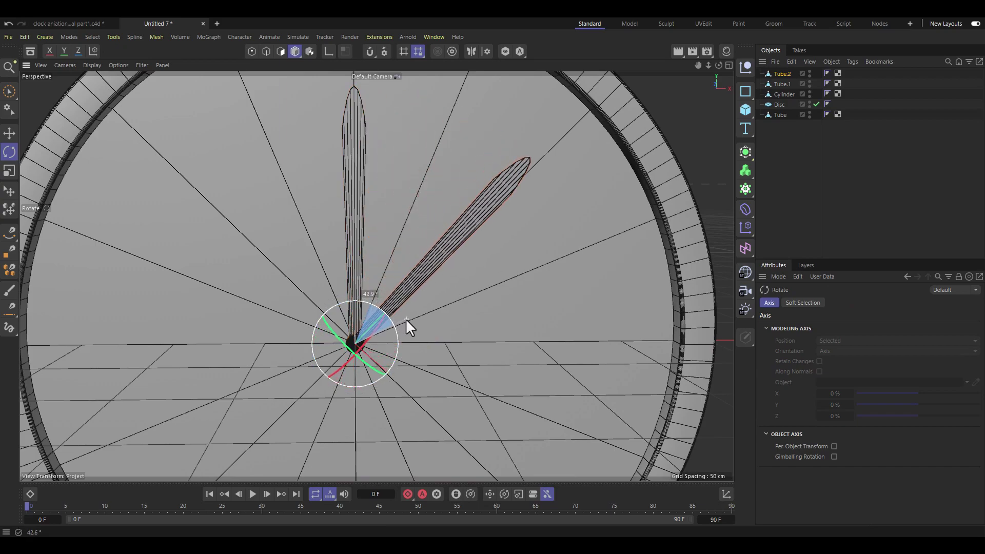
{"action": "left_click", "coordinate": [525, 159]}
{"action": "left_click", "coordinate": [281, 51]}
{"action": "left_click_drag", "start_coordinate": [518, 146], "coordinate": [522, 142]}
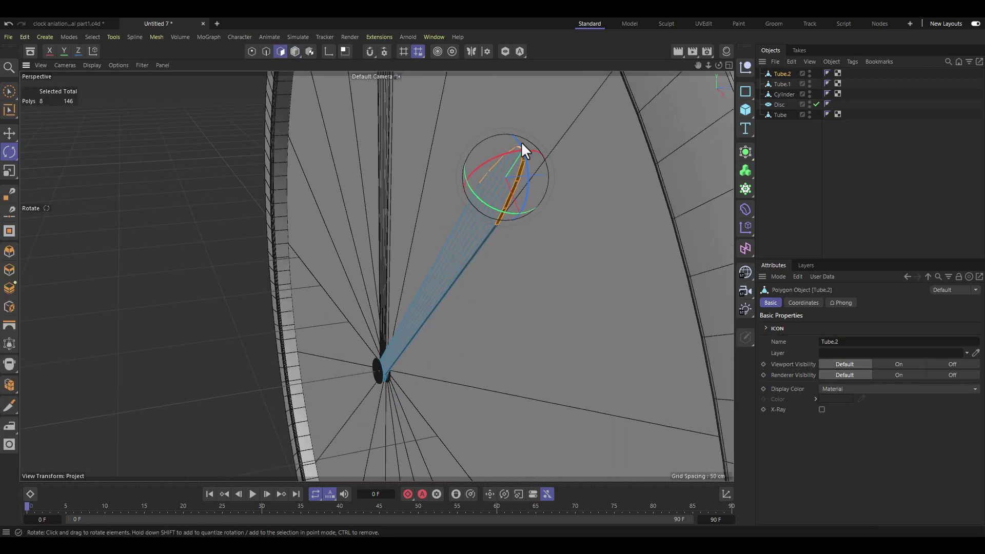
{"action": "key", "text": "e"}
{"action": "mouse_move", "coordinate": [380, 211]}
{"action": "left_mouse_down", "text": "alt"}
{"action": "mouse_move", "coordinate": [455, 215]}
{"action": "mouse_move", "coordinate": [541, 294]}
{"action": "mouse_move", "coordinate": [386, 332]}
{"action": "left_mouse_up", "text": "alt"}
{"action": "scroll", "coordinate": [490, 226], "scroll_direction": "up", "scroll_amount": 2}
{"action": "scroll", "coordinate": [492, 192], "scroll_direction": "up", "scroll_amount": 2}
{"action": "scroll", "coordinate": [492, 193], "scroll_direction": "down", "scroll_amount": 2}
{"action": "scroll", "coordinate": [386, 331], "scroll_direction": "up", "scroll_amount": 5}
{"action": "mouse_move", "coordinate": [375, 295]}
{"action": "left_mouse_down", "text": "alt"}
{"action": "mouse_move", "coordinate": [411, 289]}
{"action": "mouse_move", "coordinate": [287, 242]}
{"action": "left_mouse_up", "text": "alt"}
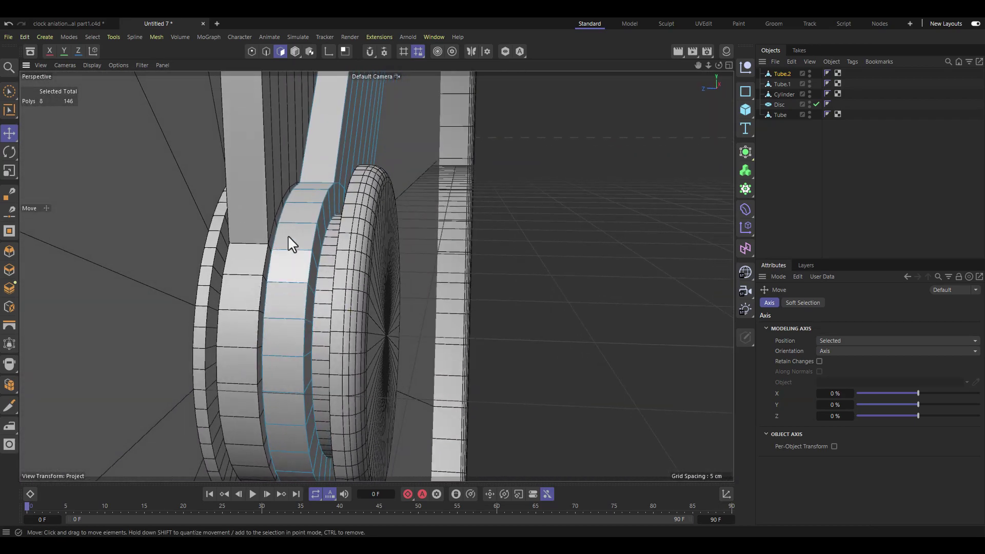
- Back in object mode, select Tube.1 and Tube.2 to reposition them along the hub
{"action": "left_click", "coordinate": [296, 51]}
{"action": "left_click", "coordinate": [252, 290]}
{"action": "scroll", "coordinate": [251, 285], "scroll_direction": "up", "scroll_amount": 3}
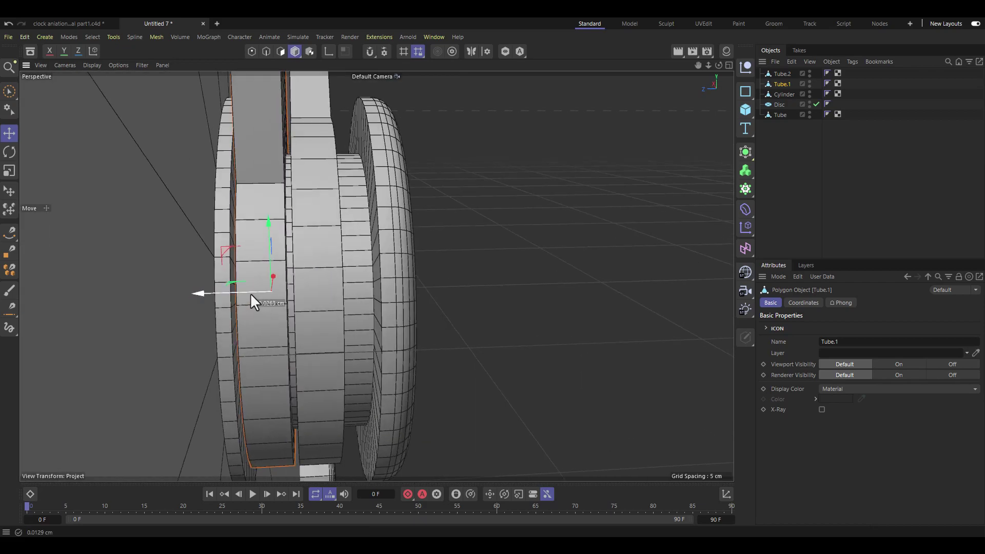
{"action": "left_click", "coordinate": [295, 292]}
{"action": "mouse_move", "coordinate": [343, 201]}
{"action": "left_mouse_down", "text": "alt"}
{"action": "mouse_move", "coordinate": [372, 207]}
{"action": "mouse_move", "coordinate": [374, 167]}
{"action": "left_mouse_up", "text": "alt"}
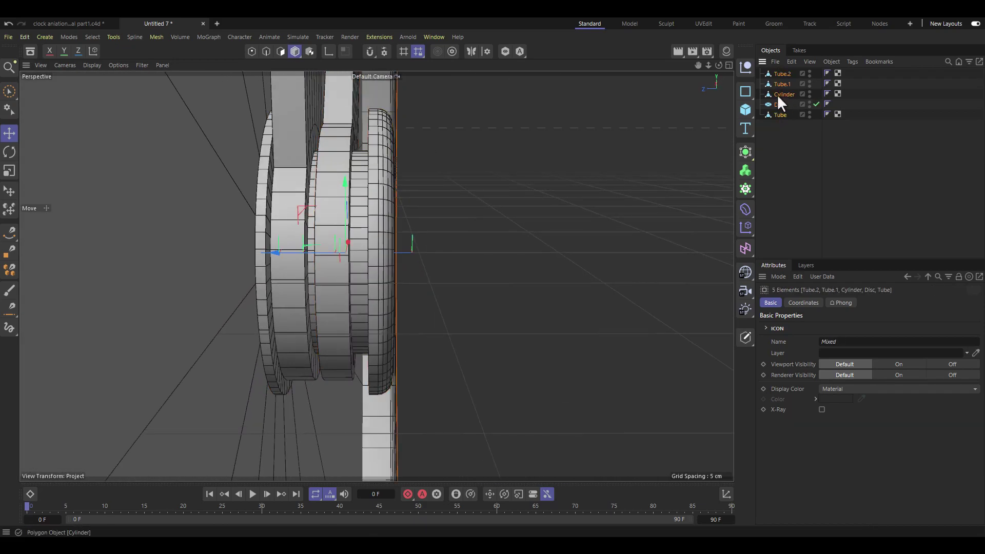
- Group all clock parts under a Null, then select the hub Cylinder
{"action": "key", "text": "alt+g"}
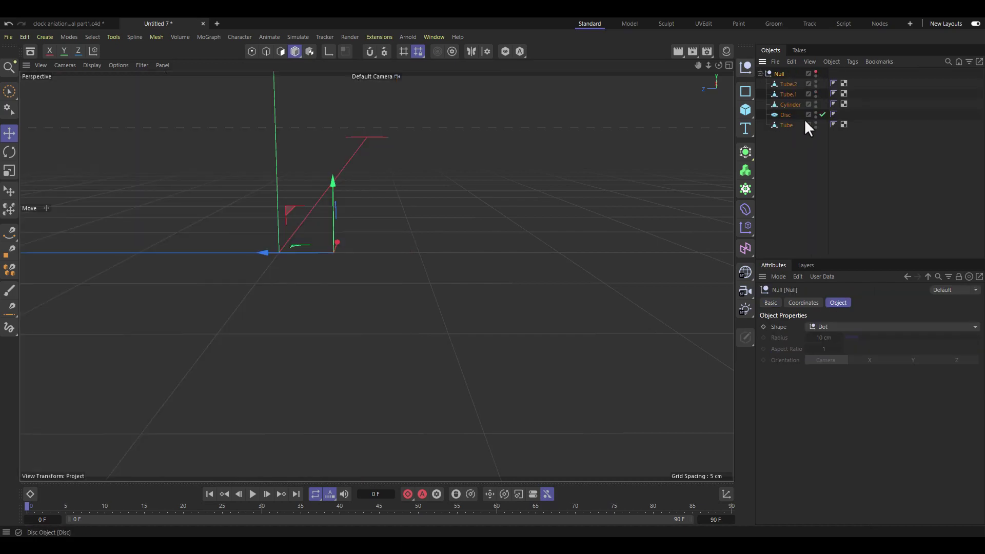
{"action": "left_click", "coordinate": [812, 104]}
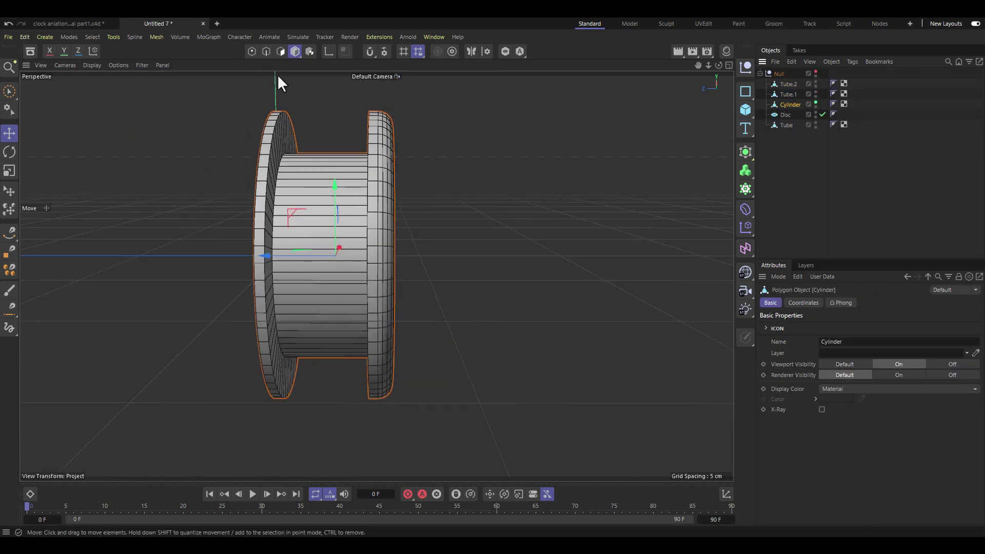
{"action": "left_click", "coordinate": [9, 92]}
{"action": "left_click", "coordinate": [57, 126]}
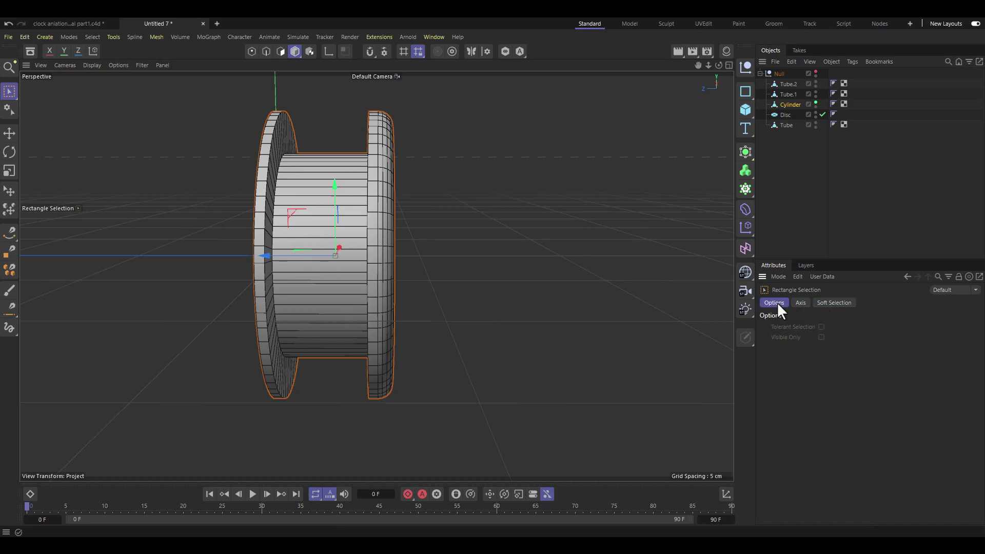
- Rectangle-select the cylinder's right flange polygons and push the flange outward
{"action": "left_click_drag", "start_coordinate": [405, 200], "coordinate": [400, 188], "text": "alt"}
{"action": "key", "text": "Return"}
{"action": "mouse_move", "coordinate": [345, 83]}
{"action": "left_mouse_down"}
{"action": "mouse_move", "coordinate": [449, 402]}
{"action": "mouse_move", "coordinate": [320, 287]}
{"action": "mouse_move", "coordinate": [463, 307]}
{"action": "mouse_move", "coordinate": [371, 267]}
{"action": "mouse_move", "coordinate": [672, 150]}
{"action": "left_mouse_up"}
{"action": "key", "text": "e"}
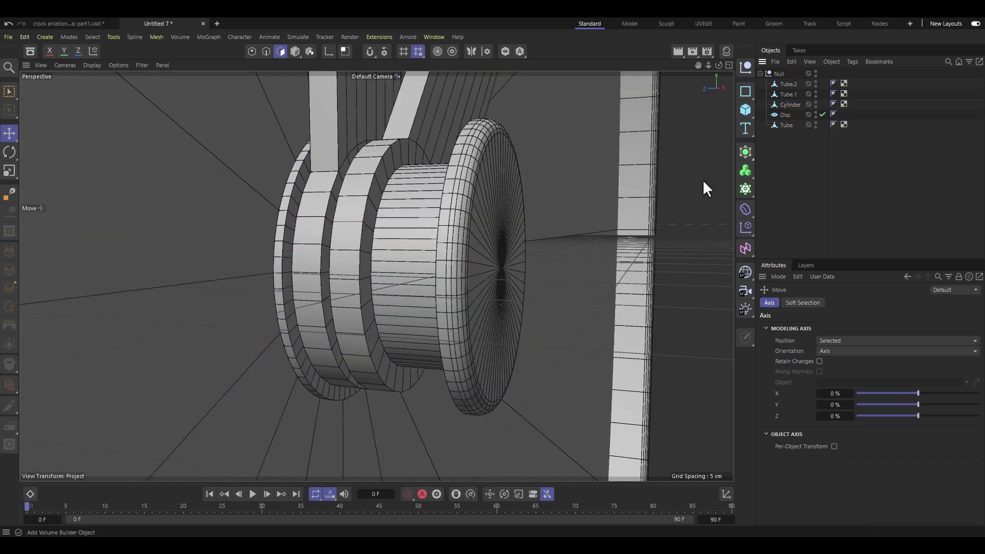
{"action": "left_click_drag", "start_coordinate": [704, 179], "coordinate": [362, 222], "text": "alt"}
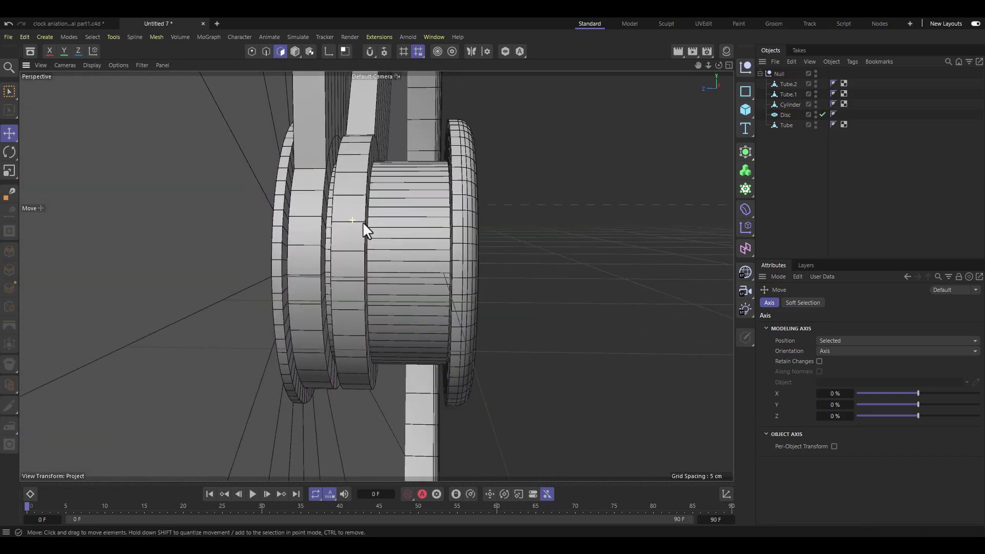
- Slide Tube.2's ring slightly along the hub
{"action": "left_click", "coordinate": [295, 51]}
{"action": "left_click", "coordinate": [357, 143]}
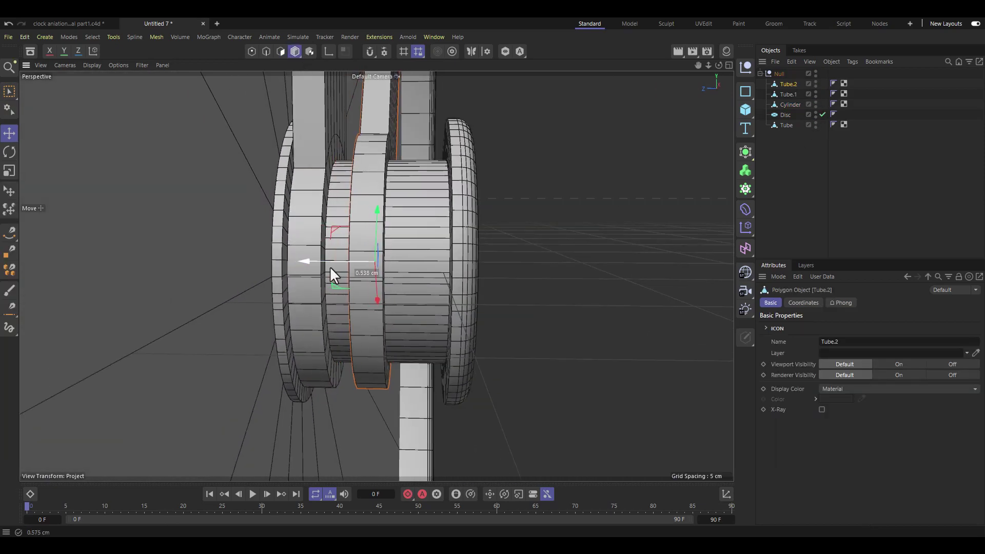
{"action": "mouse_move", "coordinate": [331, 266]}
{"action": "left_mouse_down", "text": "alt"}
{"action": "mouse_move", "coordinate": [349, 242]}
{"action": "mouse_move", "coordinate": [383, 260]}
{"action": "mouse_move", "coordinate": [399, 127]}
{"action": "left_mouse_up", "text": "alt"}
- Add a +Z tube with 4.5 cm outer radius, 3.6 cm inner radius and 1 cm height
{"action": "left_click", "coordinate": [746, 109]}
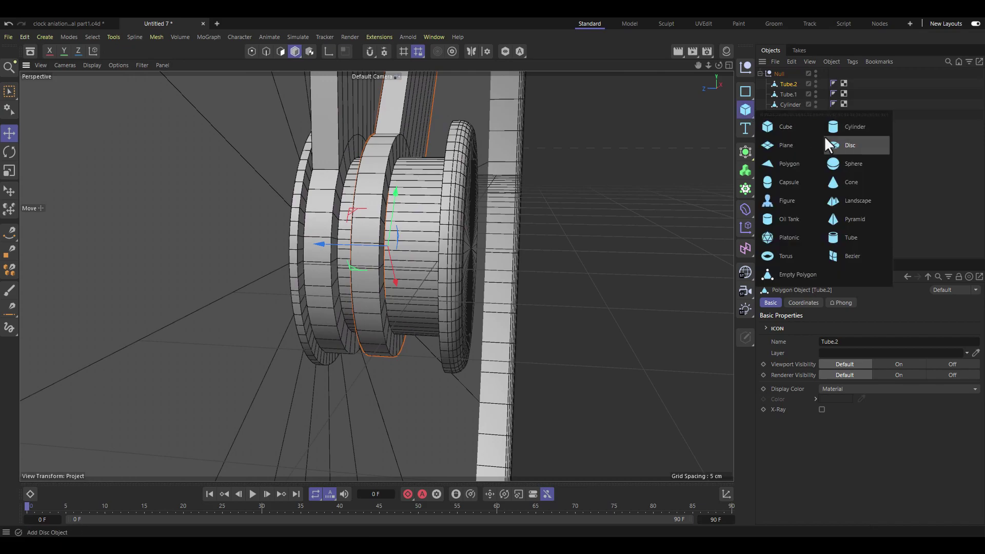
{"action": "left_click", "coordinate": [825, 137]}
{"action": "left_click", "coordinate": [935, 396]}
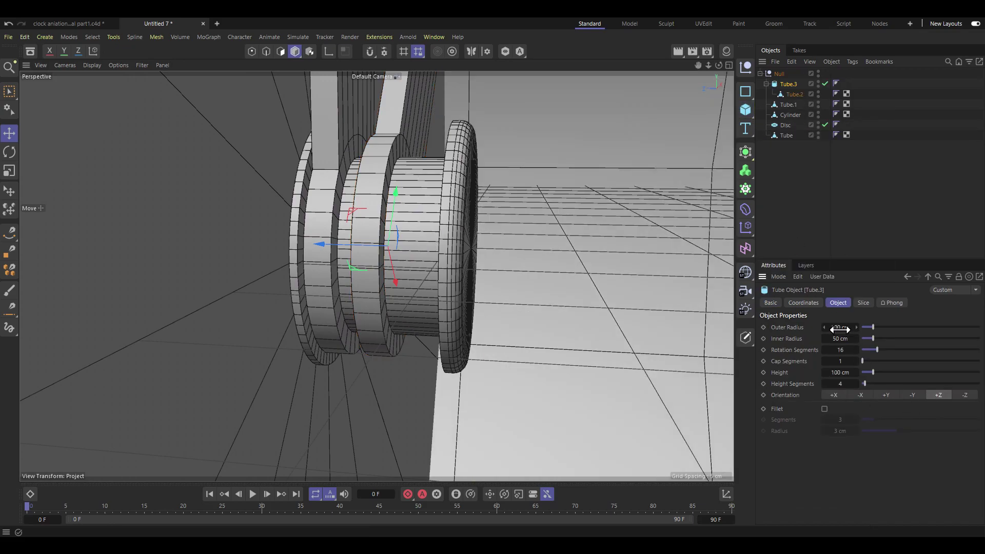
{"action": "type", "text": "4.5"}
{"action": "key", "text": "Return"}
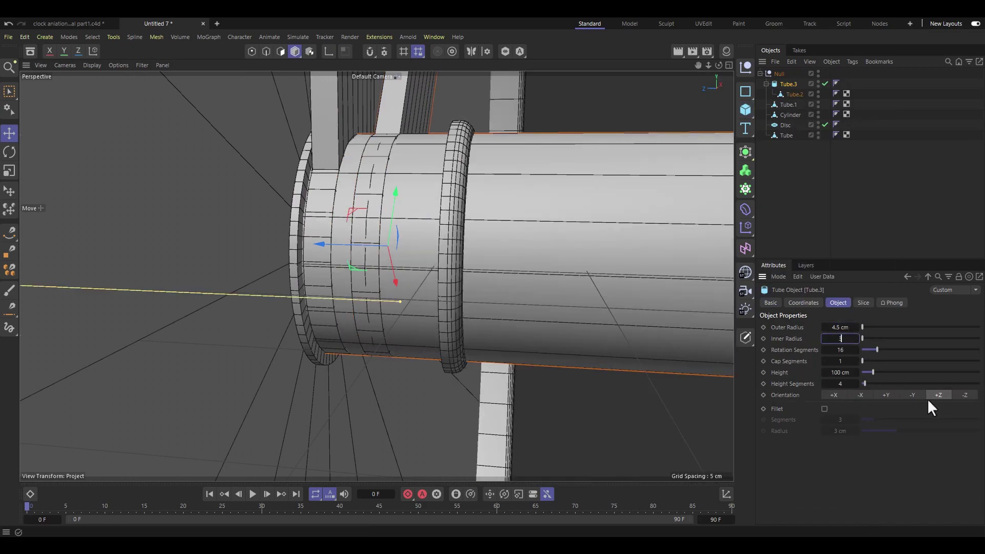
{"action": "type", "text": "3.6"}
{"action": "key", "text": "Return"}
{"action": "type", "text": "1"}
{"action": "key", "text": "Return"}
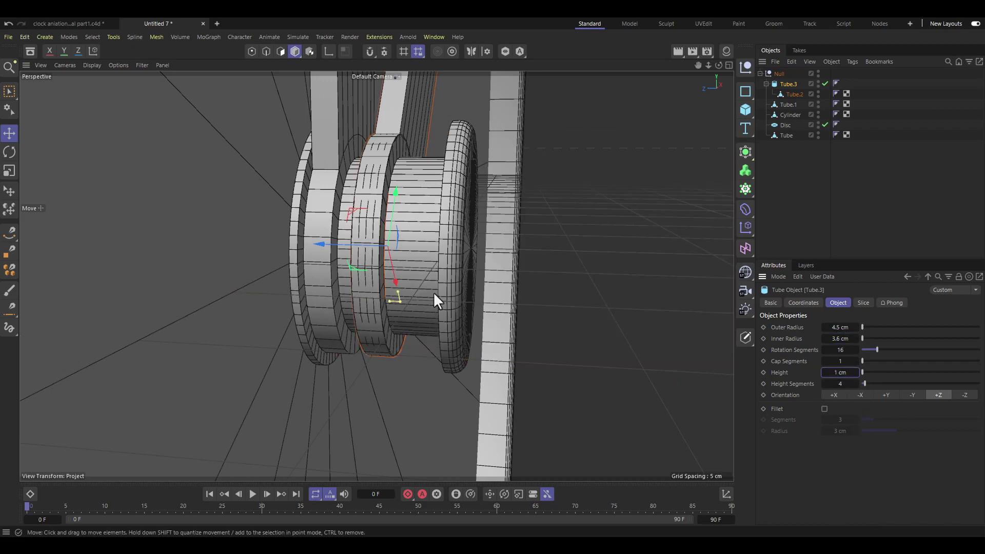
- Position Tube.3 beside the second hand's ring, moving Tube.2 out from under it
{"action": "mouse_move", "coordinate": [433, 292]}
{"action": "left_mouse_down"}
{"action": "mouse_move", "coordinate": [485, 257]}
{"action": "mouse_move", "coordinate": [528, 266]}
{"action": "left_mouse_up"}
{"action": "key", "text": "ctrl+z"}
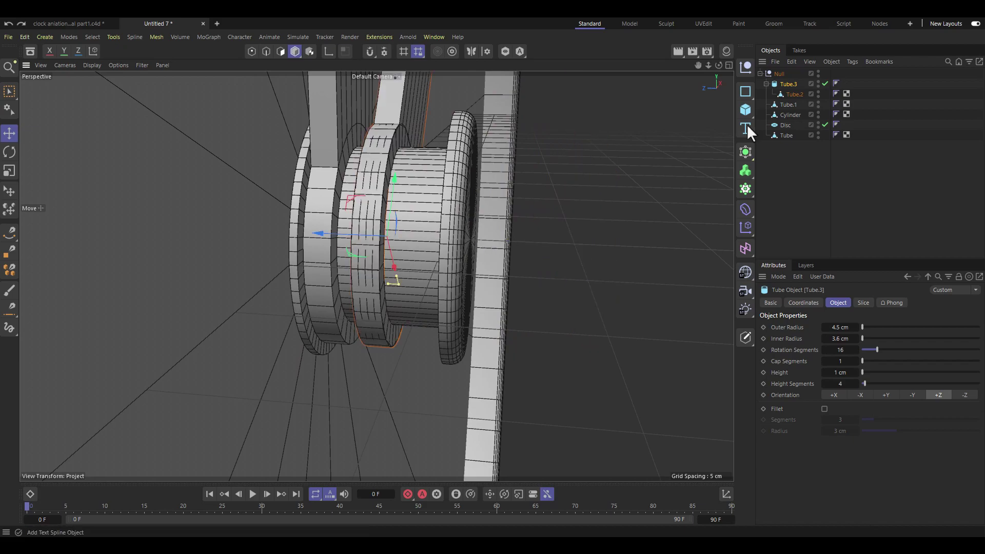
{"action": "left_click_drag", "start_coordinate": [795, 94], "coordinate": [791, 84]}
{"action": "left_click", "coordinate": [789, 94]}
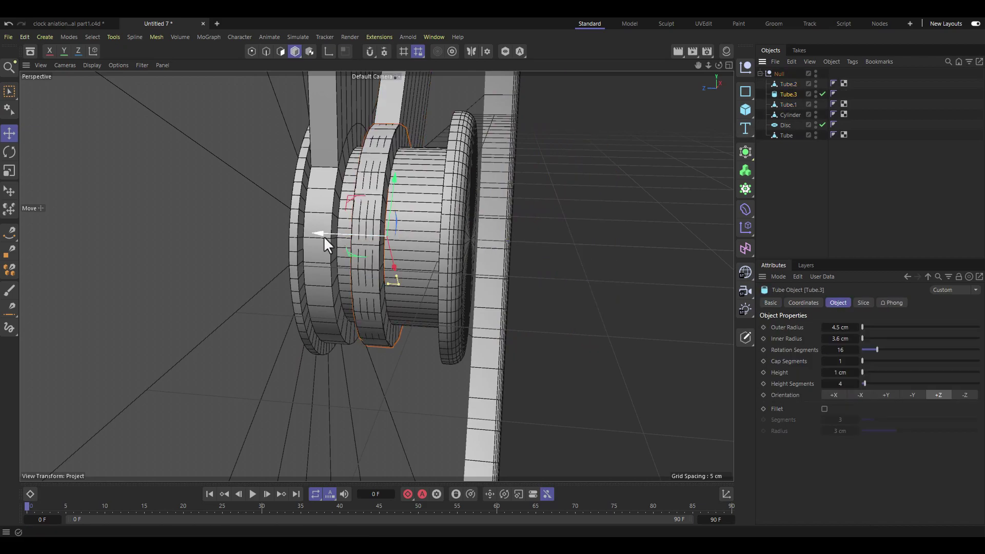
{"action": "left_click_drag", "start_coordinate": [324, 236], "coordinate": [432, 233]}
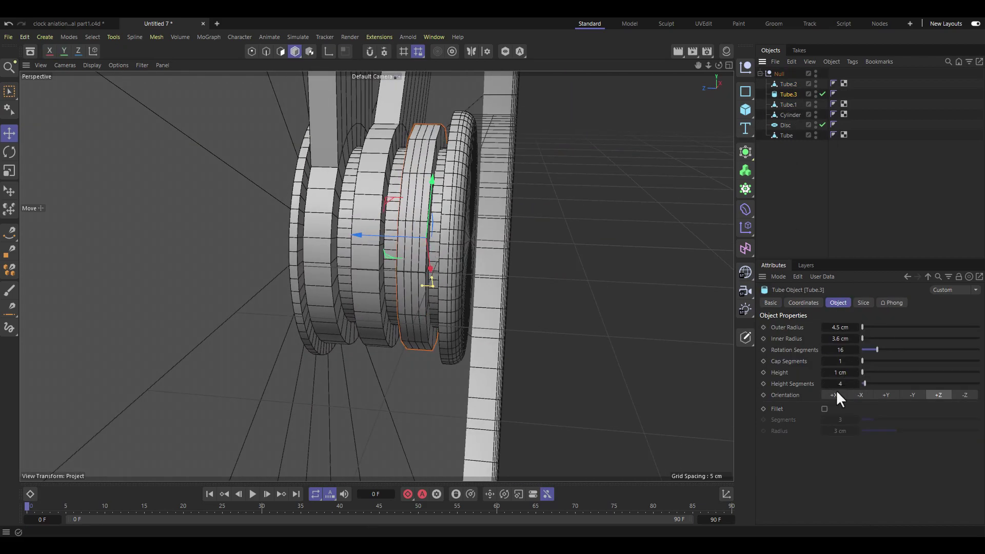
- Give the ring 1 height segment and 32 rotation segments
{"action": "left_click", "coordinate": [824, 384]}
{"action": "left_click", "coordinate": [824, 383]}
{"action": "left_click", "coordinate": [824, 384]}
{"action": "type", "text": "32"}
{"action": "key", "text": "Return"}
{"action": "mouse_move", "coordinate": [476, 255]}
{"action": "left_mouse_down", "text": "alt"}
{"action": "mouse_move", "coordinate": [451, 154]}
{"action": "mouse_move", "coordinate": [433, 325]}
{"action": "mouse_move", "coordinate": [375, 315]}
{"action": "mouse_move", "coordinate": [304, 264]}
{"action": "left_mouse_up", "text": "alt"}
{"action": "scroll", "coordinate": [394, 239], "scroll_direction": "up", "scroll_amount": 5}
{"action": "scroll", "coordinate": [420, 300], "scroll_direction": "up", "scroll_amount": 5}
{"action": "scroll", "coordinate": [429, 257], "scroll_direction": "down", "scroll_amount": 8}
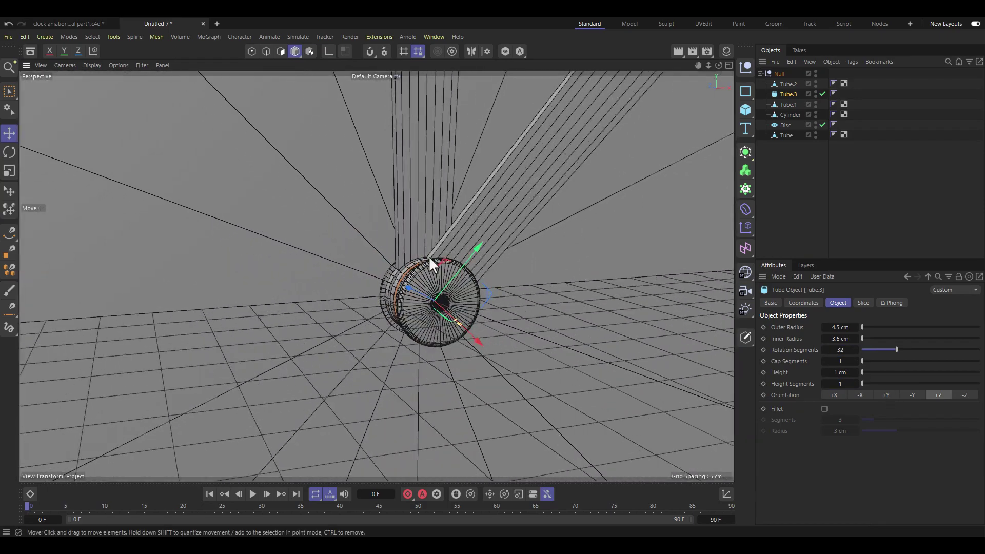
{"action": "scroll", "coordinate": [429, 257], "scroll_direction": "up", "scroll_amount": 4}
{"action": "scroll", "coordinate": [405, 258], "scroll_direction": "up", "scroll_amount": 4}
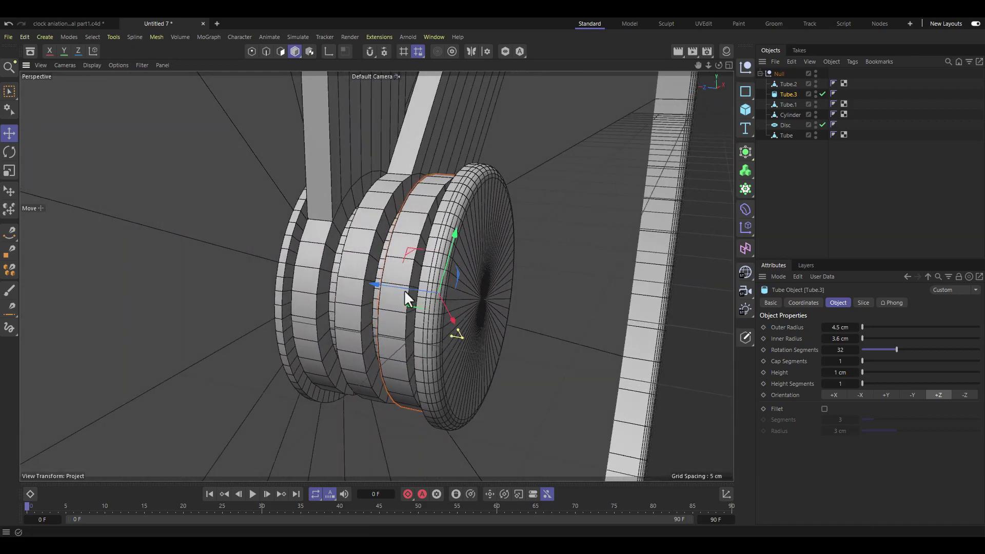
{"action": "mouse_move", "coordinate": [404, 291]}
{"action": "left_mouse_down", "text": "alt"}
{"action": "mouse_move", "coordinate": [392, 287]}
{"action": "mouse_move", "coordinate": [461, 255]}
{"action": "left_mouse_up", "text": "alt"}
{"action": "mouse_move", "coordinate": [407, 298]}
{"action": "left_mouse_down", "text": "alt"}
{"action": "mouse_move", "coordinate": [432, 261]}
{"action": "mouse_move", "coordinate": [391, 303]}
{"action": "left_mouse_up", "text": "alt"}
- Make Tube.3 editable and select a strip of its faces
{"action": "key", "text": "c"}
{"action": "scroll", "coordinate": [391, 304], "scroll_direction": "up", "scroll_amount": 3}
{"action": "mouse_move", "coordinate": [407, 247]}
{"action": "left_mouse_down"}
{"action": "mouse_move", "coordinate": [399, 356]}
{"action": "mouse_move", "coordinate": [403, 253]}
{"action": "mouse_move", "coordinate": [469, 270]}
{"action": "left_mouse_up"}
- Try extruding and shrinking the selected faces, then undo both
{"action": "scroll", "coordinate": [402, 253], "scroll_direction": "down", "scroll_amount": 5}
{"action": "right_click", "coordinate": [405, 241]}
{"action": "left_click", "coordinate": [430, 85]}
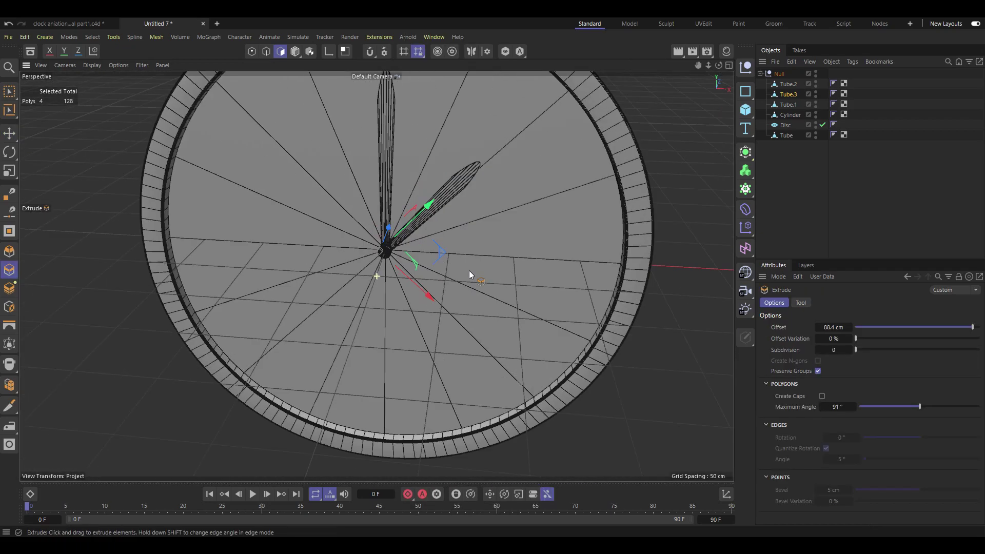
{"action": "scroll", "coordinate": [191, 260], "scroll_direction": "up", "scroll_amount": 2}
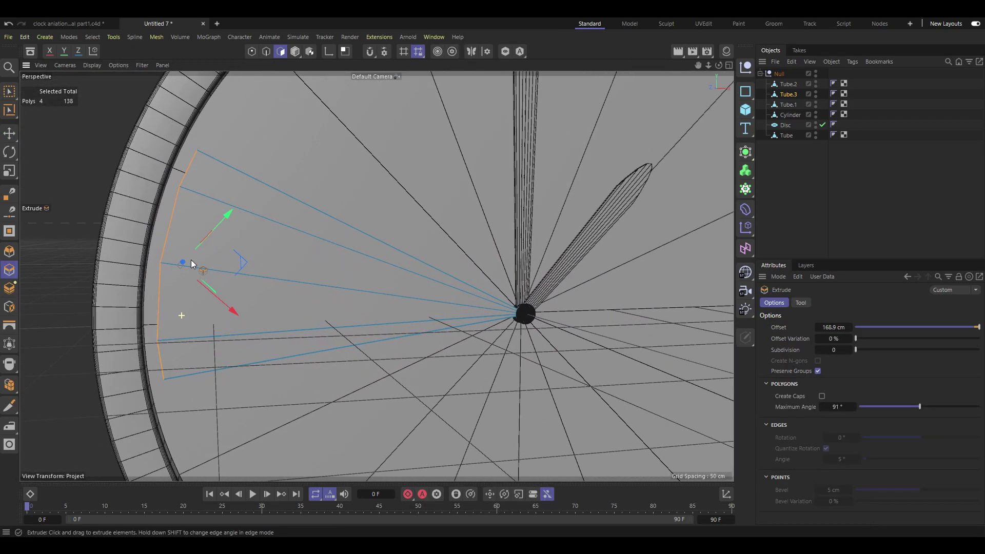
{"action": "key", "text": "t"}
{"action": "mouse_move", "coordinate": [226, 231]}
{"action": "left_mouse_down", "text": "alt"}
{"action": "mouse_move", "coordinate": [263, 250]}
{"action": "mouse_move", "coordinate": [199, 269]}
{"action": "left_mouse_up", "text": "alt"}
{"action": "key", "text": "ctrl+z"}
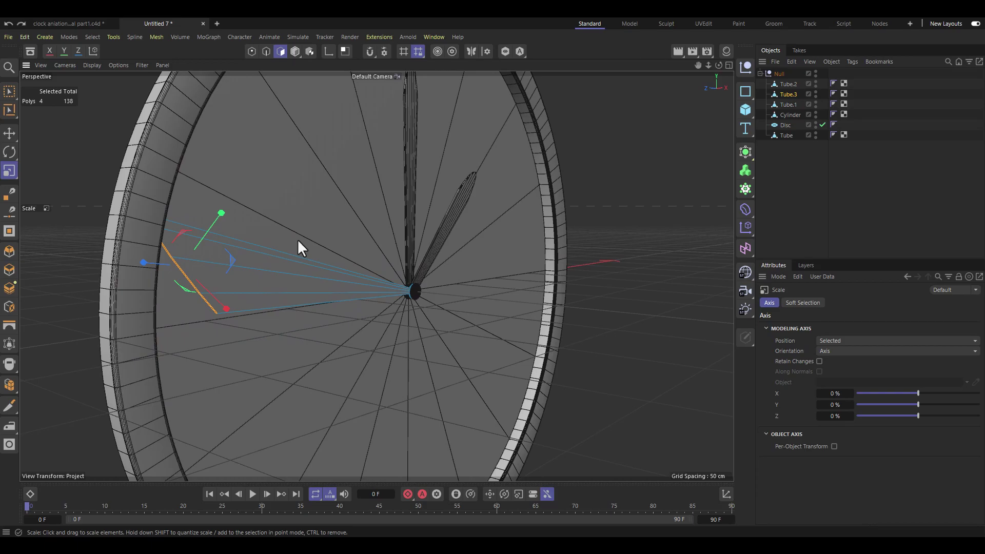
{"action": "key", "text": "ctrl+z"}
- Reorient to a side view of the hub and restart the extrude on the faces
{"action": "left_click_drag", "start_coordinate": [428, 288], "coordinate": [383, 303], "text": "alt"}
{"action": "scroll", "coordinate": [386, 322], "scroll_direction": "up", "scroll_amount": 3}
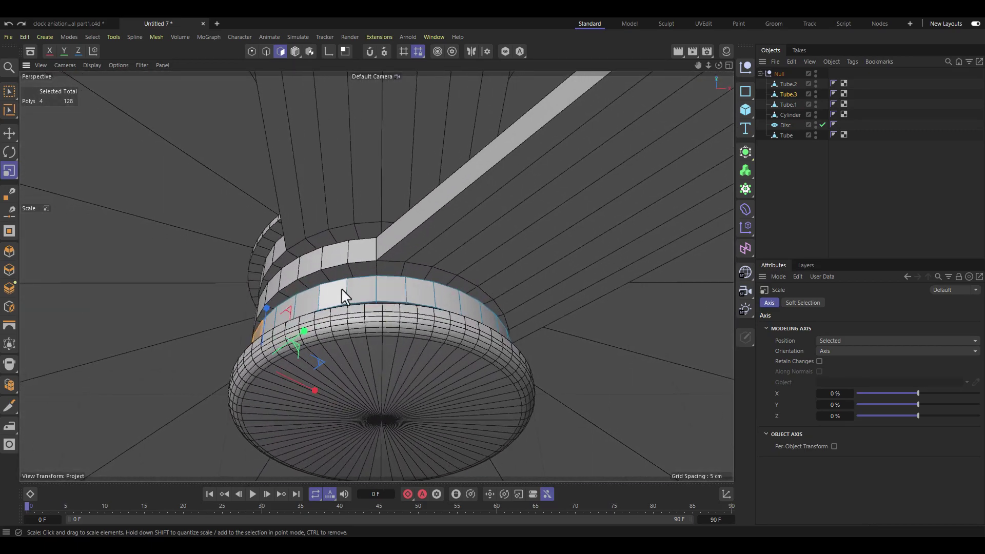
{"action": "scroll", "coordinate": [395, 293], "scroll_direction": "down", "scroll_amount": 3}
{"action": "mouse_move", "coordinate": [397, 247]}
{"action": "left_mouse_down", "text": "alt"}
{"action": "mouse_move", "coordinate": [508, 228]}
{"action": "mouse_move", "coordinate": [214, 368]}
{"action": "mouse_move", "coordinate": [217, 286]}
{"action": "left_mouse_up", "text": "alt"}
{"action": "key", "text": "e"}
{"action": "scroll", "coordinate": [217, 286], "scroll_direction": "up", "scroll_amount": 2}
{"action": "key", "text": "m"}
{"action": "left_click", "coordinate": [431, 85]}
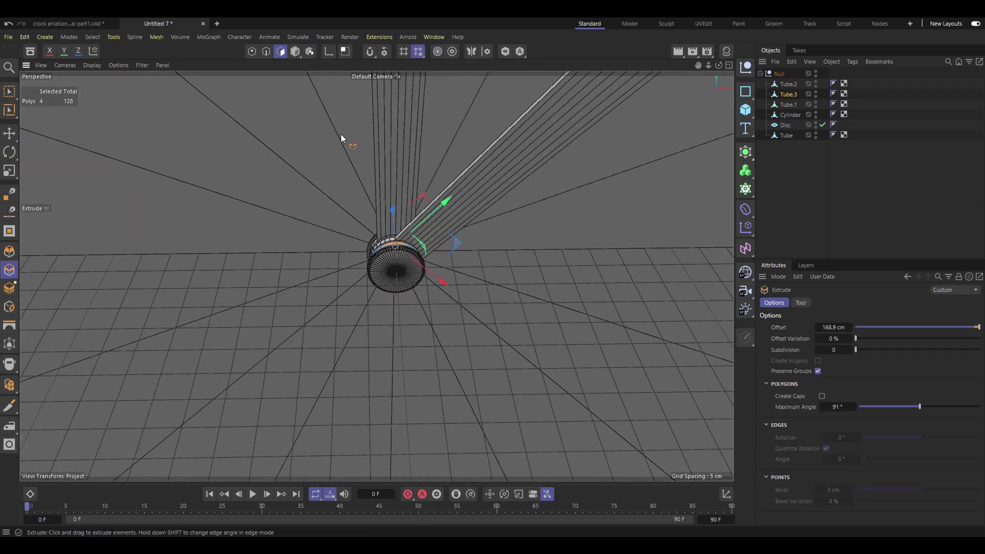
{"action": "left_click_drag", "start_coordinate": [465, 240], "coordinate": [445, 261], "text": "alt"}
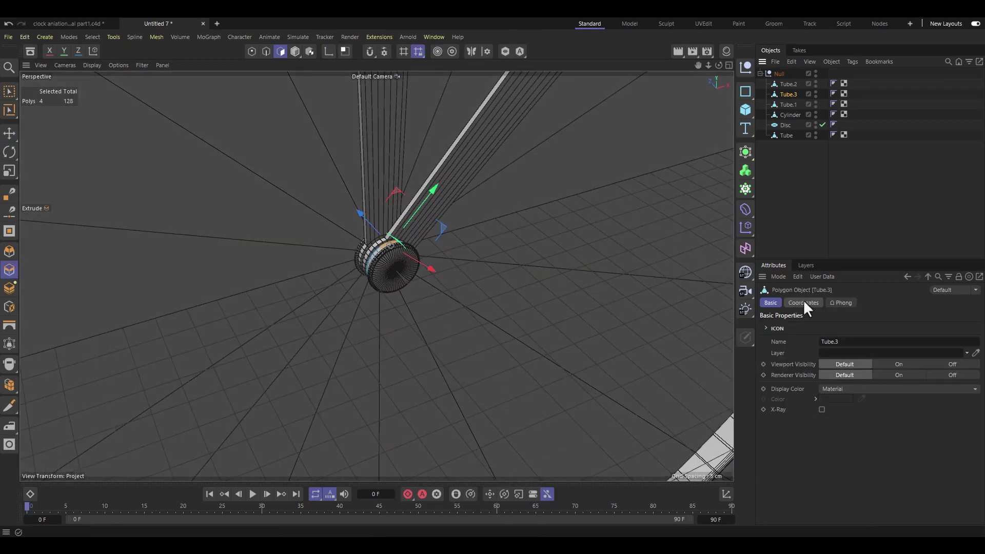
- Add another hub polygon and extrude a long spoke out of the hub
{"action": "left_click", "coordinate": [803, 302]}
{"action": "scroll", "coordinate": [359, 290], "scroll_direction": "up", "scroll_amount": 3}
{"action": "key", "text": "e"}
{"action": "mouse_move", "coordinate": [359, 291]}
{"action": "left_mouse_down", "text": "alt"}
{"action": "mouse_move", "coordinate": [403, 252]}
{"action": "mouse_move", "coordinate": [442, 259]}
{"action": "mouse_move", "coordinate": [457, 160]}
{"action": "mouse_move", "coordinate": [374, 228]}
{"action": "left_mouse_up", "text": "alt"}
{"action": "left_click", "coordinate": [421, 242], "text": "shift"}
{"action": "right_click", "coordinate": [374, 228]}
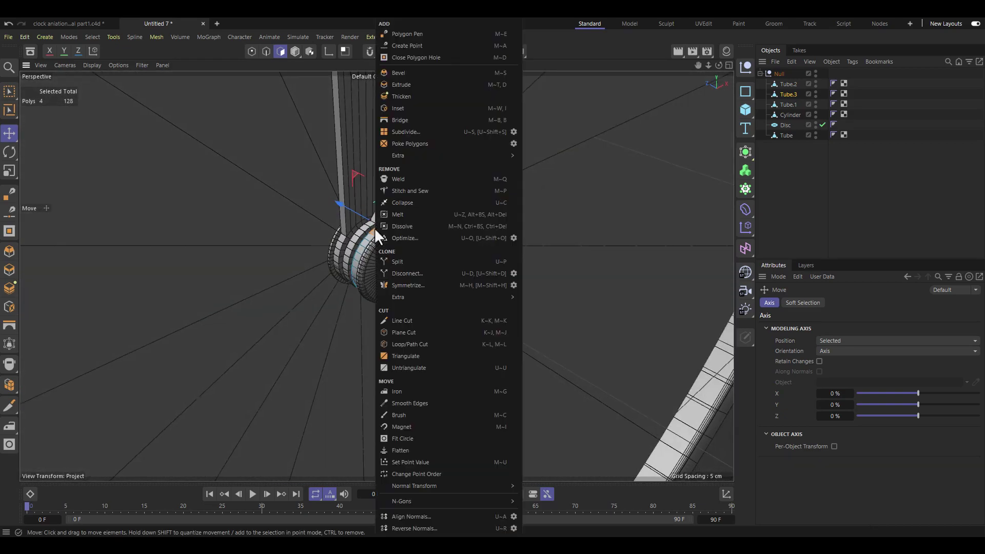
{"action": "left_click", "coordinate": [406, 88]}
{"action": "mouse_move", "coordinate": [380, 307]}
{"action": "left_mouse_down"}
{"action": "mouse_move", "coordinate": [398, 318]}
{"action": "mouse_move", "coordinate": [395, 329]}
{"action": "mouse_move", "coordinate": [308, 385]}
{"action": "mouse_move", "coordinate": [363, 117]}
{"action": "mouse_move", "coordinate": [368, 174]}
{"action": "mouse_move", "coordinate": [391, 140]}
{"action": "mouse_move", "coordinate": [377, 143]}
{"action": "left_mouse_up"}
{"action": "scroll", "coordinate": [308, 385], "scroll_direction": "down", "scroll_amount": 3}
{"action": "scroll", "coordinate": [380, 154], "scroll_direction": "up", "scroll_amount": 3}
- Rotate the spoke via its coordinate rotation value so it points toward the upper left
{"action": "key", "text": "t"}
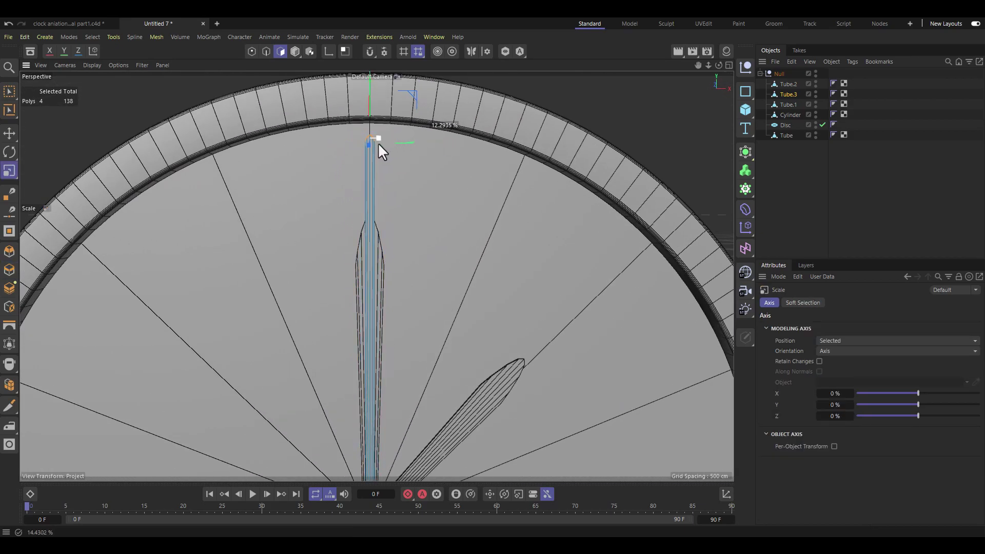
{"action": "scroll", "coordinate": [370, 178], "scroll_direction": "down", "scroll_amount": 2}
{"action": "scroll", "coordinate": [421, 205], "scroll_direction": "down", "scroll_amount": 3}
{"action": "key", "text": "e"}
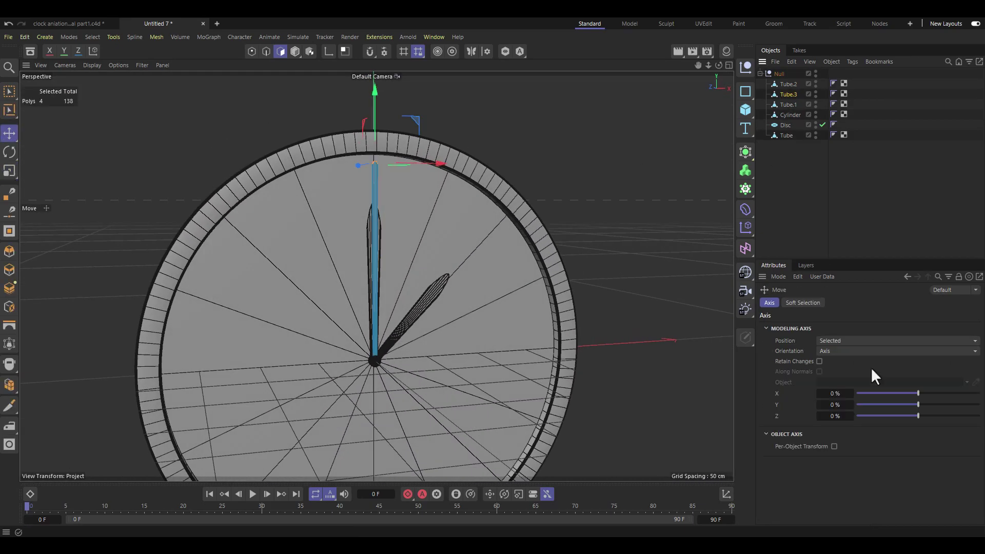
{"action": "left_click", "coordinate": [804, 303]}
{"action": "double_click", "coordinate": [874, 353]}
{"action": "type", "text": "64"}
{"action": "key", "text": "Return"}
{"action": "type", "text": "0-54"}
{"action": "key", "text": "Return"}
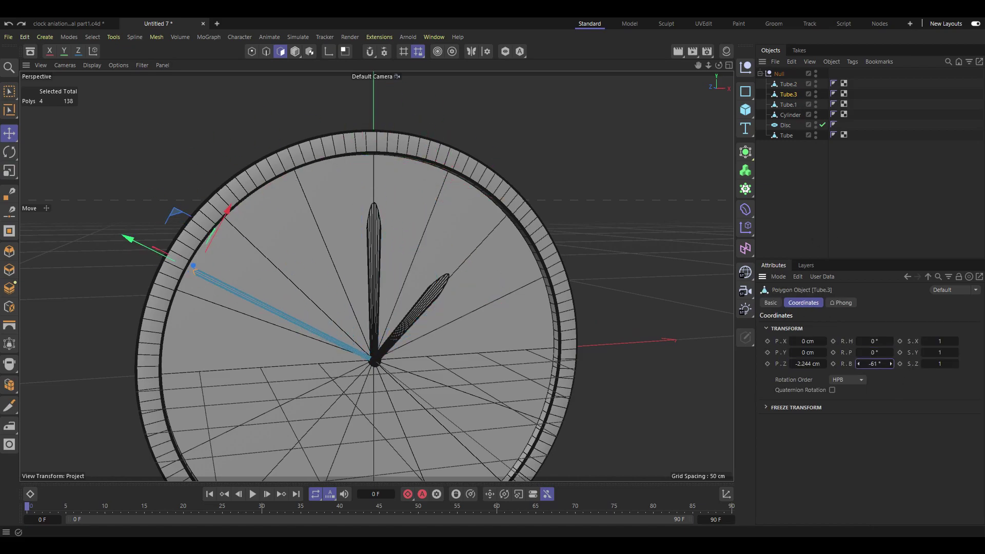
- Scale the angled hand slightly and orbit to check all three hands
{"action": "scroll", "coordinate": [232, 225], "scroll_direction": "up", "scroll_amount": 5}
{"action": "key", "text": "t"}
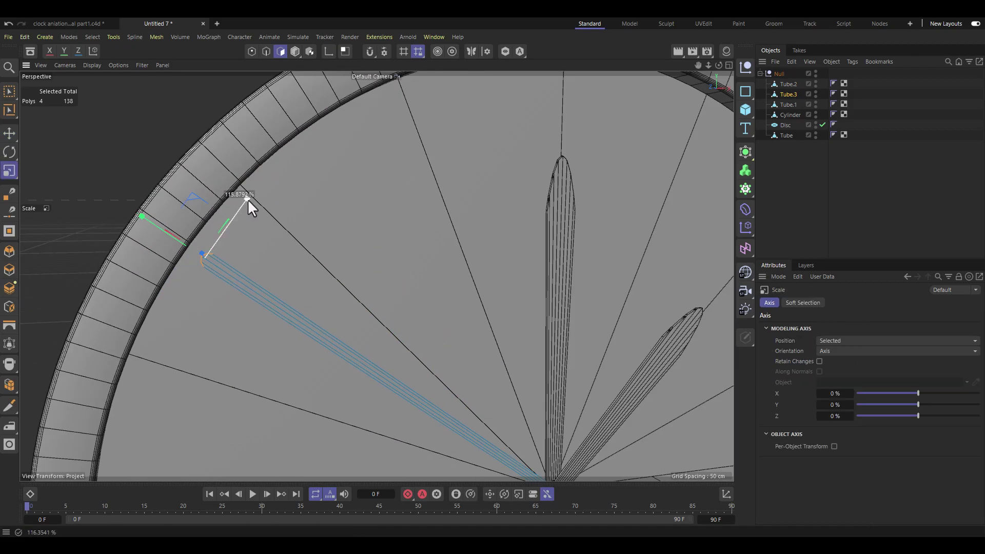
{"action": "left_click", "coordinate": [248, 199]}
{"action": "scroll", "coordinate": [495, 340], "scroll_direction": "down", "scroll_amount": 5}
{"action": "scroll", "coordinate": [433, 243], "scroll_direction": "up", "scroll_amount": 2}
{"action": "mouse_move", "coordinate": [433, 244]}
{"action": "left_mouse_down", "text": "alt"}
{"action": "mouse_move", "coordinate": [404, 302]}
{"action": "mouse_move", "coordinate": [399, 289]}
{"action": "mouse_move", "coordinate": [470, 261]}
{"action": "left_mouse_up", "text": "alt"}
{"action": "scroll", "coordinate": [427, 319], "scroll_direction": "down", "scroll_amount": 3}
{"action": "left_click_drag", "start_coordinate": [427, 319], "coordinate": [482, 277], "text": "alt"}
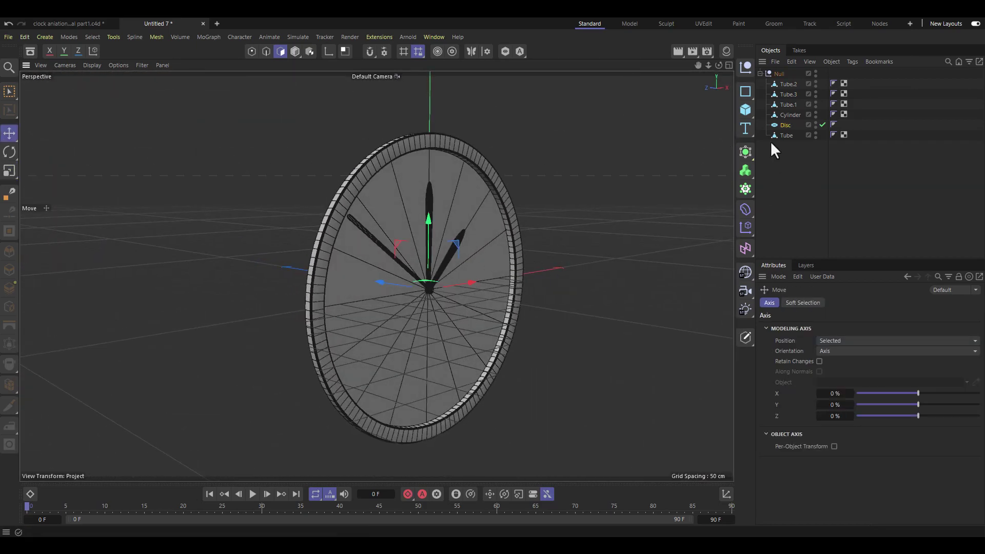
- Duplicate the face disc, rename it Glass, and move it forward over the hands
{"action": "left_click", "coordinate": [786, 125]}
{"action": "key", "text": "e"}
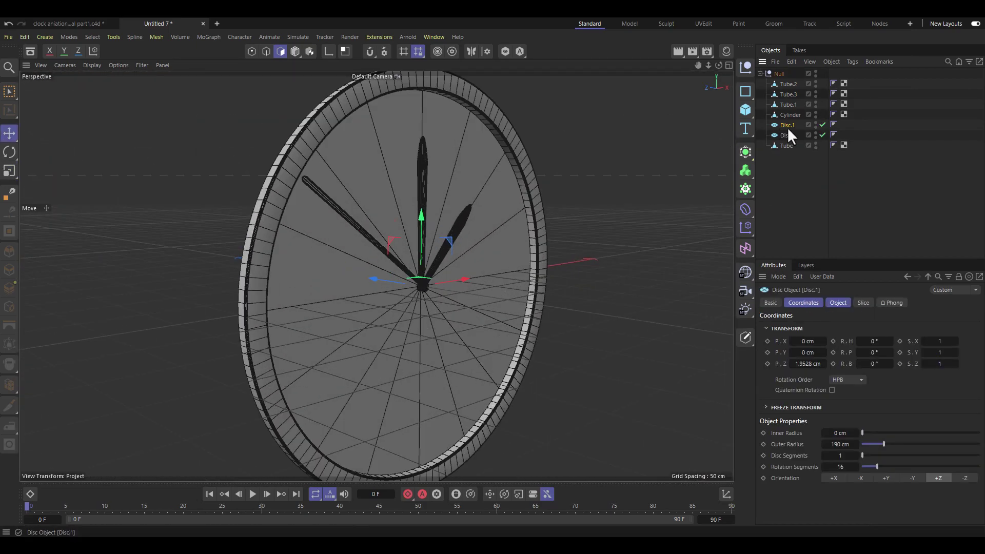
{"action": "double_click", "coordinate": [790, 125]}
{"action": "key", "text": "BackSpace"}
{"action": "key", "text": "BackSpace"}
{"action": "key", "text": "Return"}
{"action": "mouse_move", "coordinate": [393, 278]}
{"action": "left_mouse_down"}
{"action": "mouse_move", "coordinate": [375, 278]}
{"action": "mouse_move", "coordinate": [415, 239]}
{"action": "left_mouse_up"}
- Create a material with Color off and Transparency on, and apply it to Glass
{"action": "left_click", "coordinate": [726, 50]}
{"action": "double_click", "coordinate": [592, 107]}
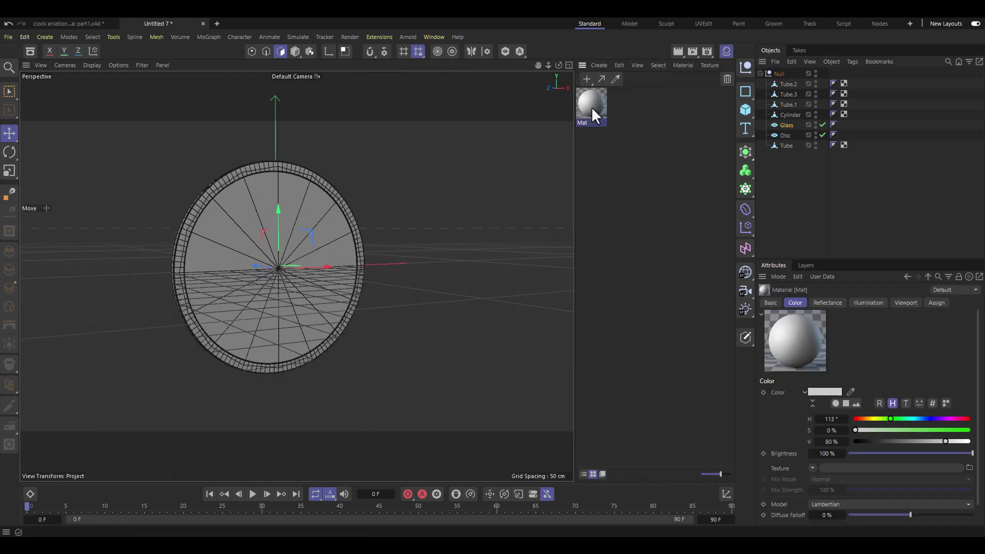
{"action": "left_click", "coordinate": [646, 215]}
{"action": "left_click", "coordinate": [646, 245]}
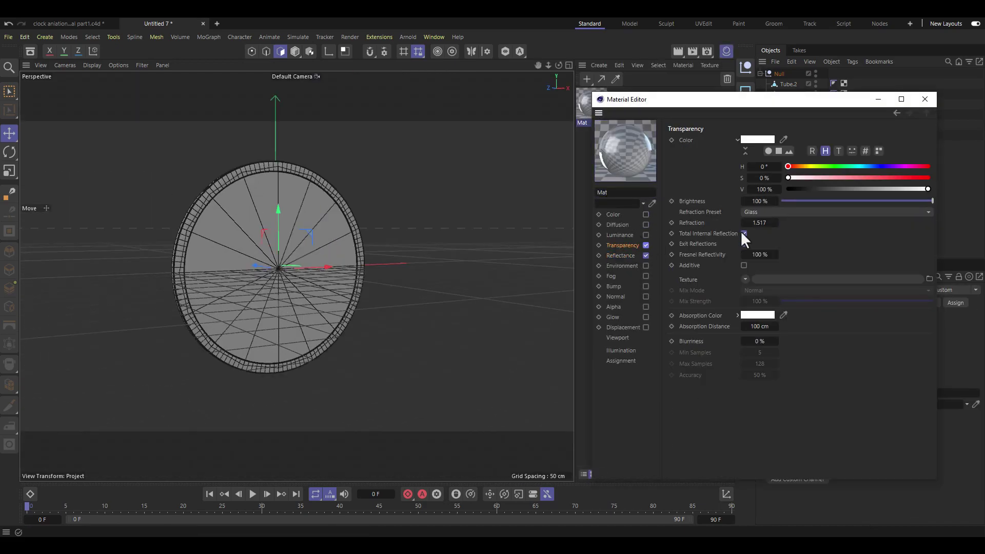
{"action": "left_click", "coordinate": [925, 99]}
{"action": "left_click_drag", "start_coordinate": [592, 106], "coordinate": [177, 247]}
{"action": "scroll", "coordinate": [283, 220], "scroll_direction": "up", "scroll_amount": 3}
{"action": "left_click_drag", "start_coordinate": [282, 220], "coordinate": [400, 235], "text": "alt"}
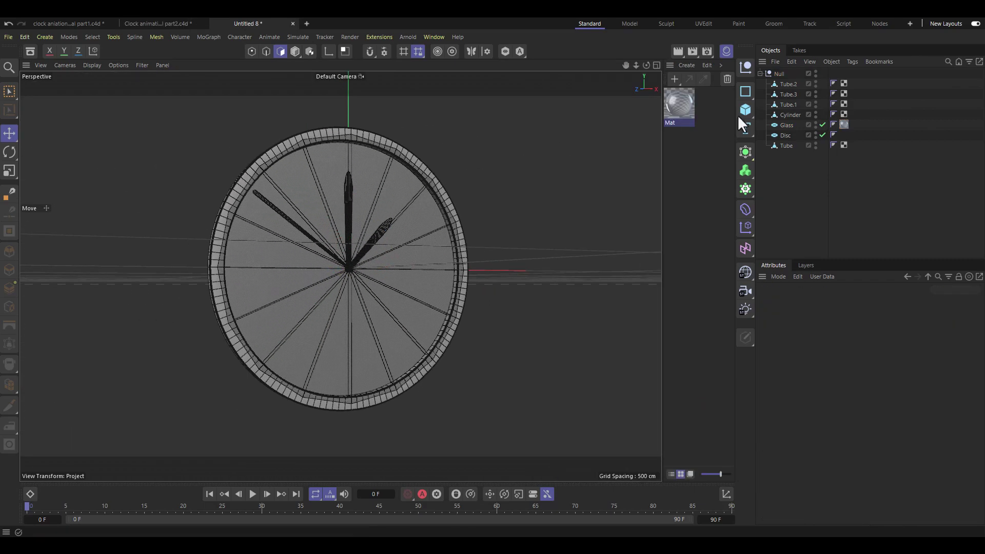
- Add a cylinder with 5 cm radius and 4 cm height, shifted back to Z -2
{"action": "left_click", "coordinate": [742, 110]}
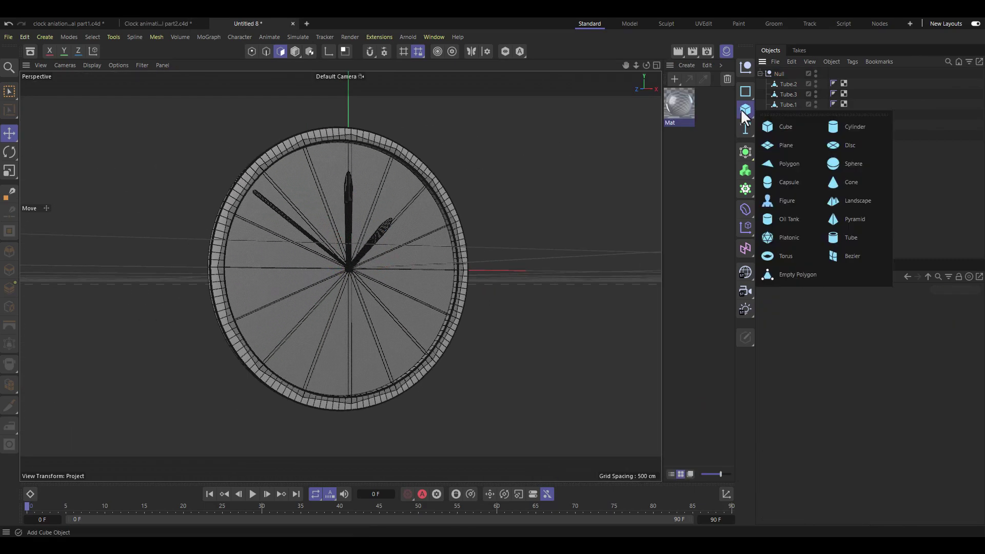
{"action": "left_click", "coordinate": [836, 127]}
{"action": "scroll", "coordinate": [379, 240], "scroll_direction": "up", "scroll_amount": 4}
{"action": "left_click_drag", "start_coordinate": [378, 241], "coordinate": [400, 247], "text": "alt"}
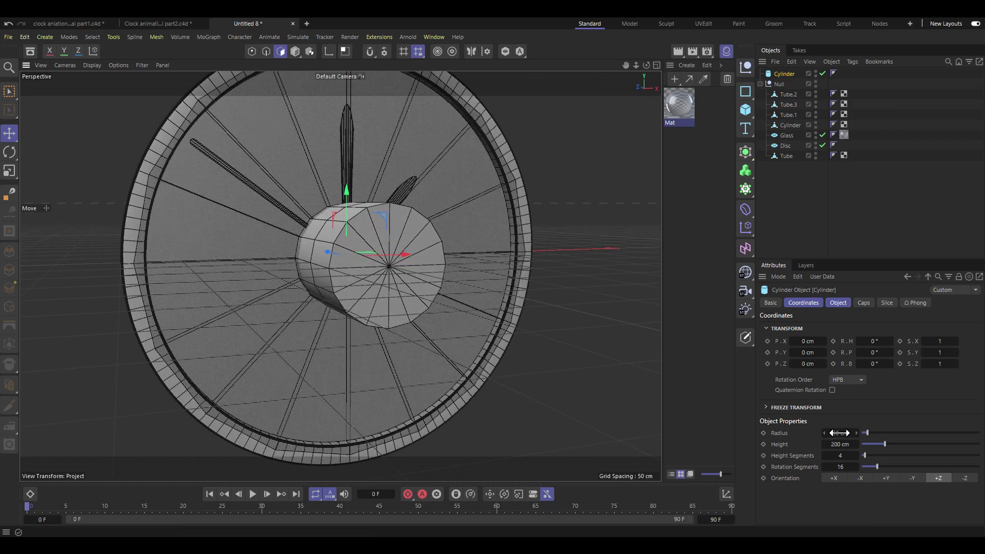
{"action": "left_click_drag", "start_coordinate": [839, 434], "coordinate": [821, 433]}
{"action": "type", "text": "20"}
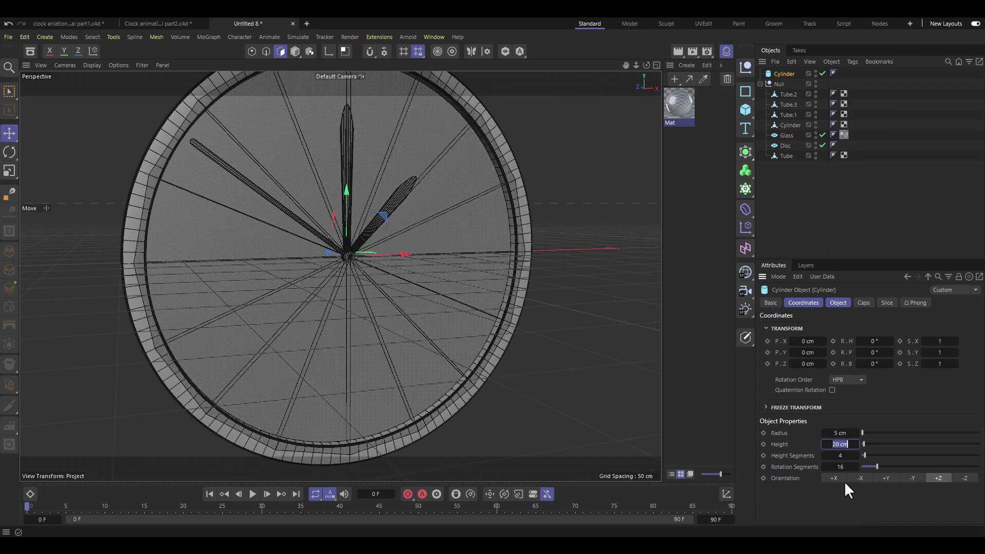
{"action": "key", "text": "Return"}
{"action": "left_click", "coordinate": [804, 303]}
{"action": "left_click", "coordinate": [793, 364]}
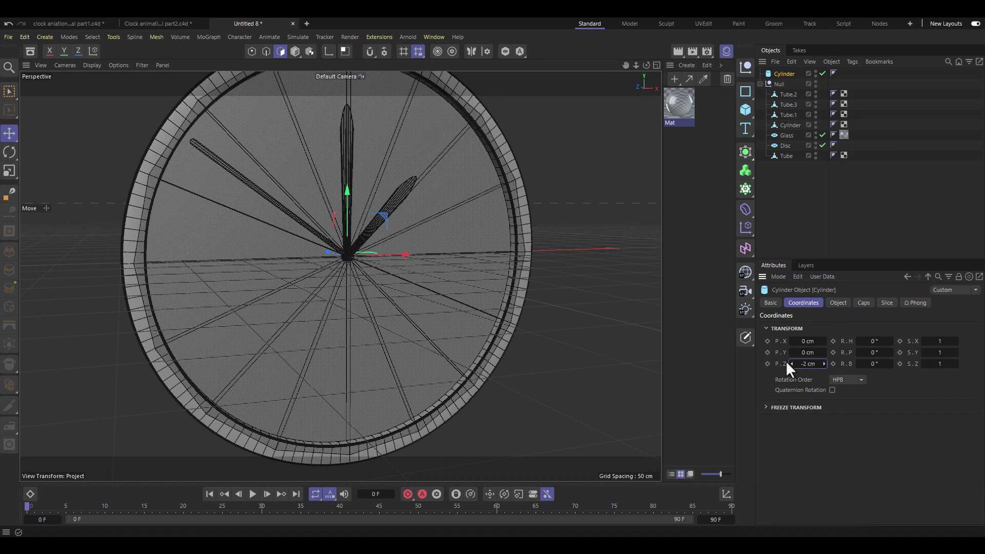
- Hide the grouped clock parts except the ring frame and face, then reselect the cylinder
{"action": "scroll", "coordinate": [361, 220], "scroll_direction": "up", "scroll_amount": 5}
{"action": "scroll", "coordinate": [380, 253], "scroll_direction": "up", "scroll_amount": 3}
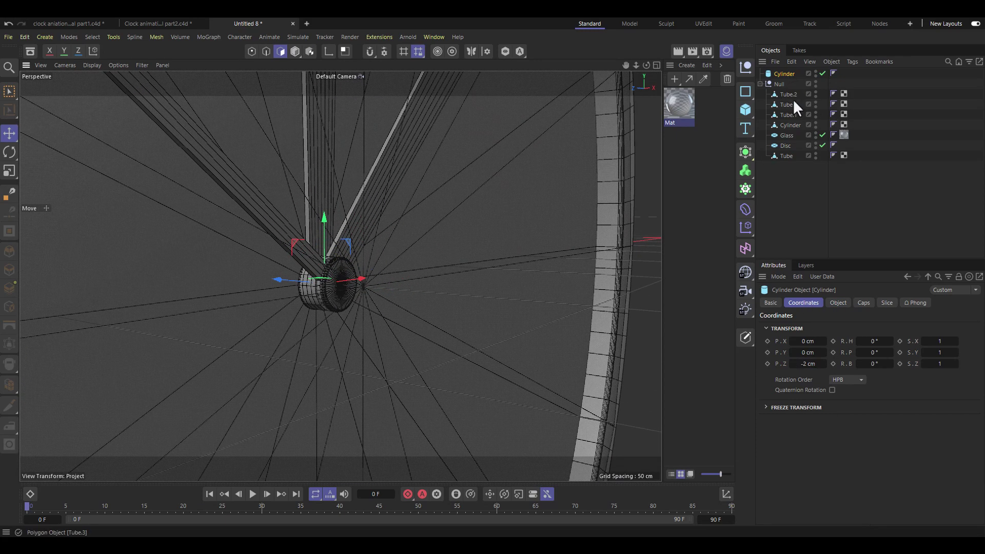
{"action": "scroll", "coordinate": [488, 256], "scroll_direction": "up", "scroll_amount": 3}
{"action": "left_click", "coordinate": [785, 156]}
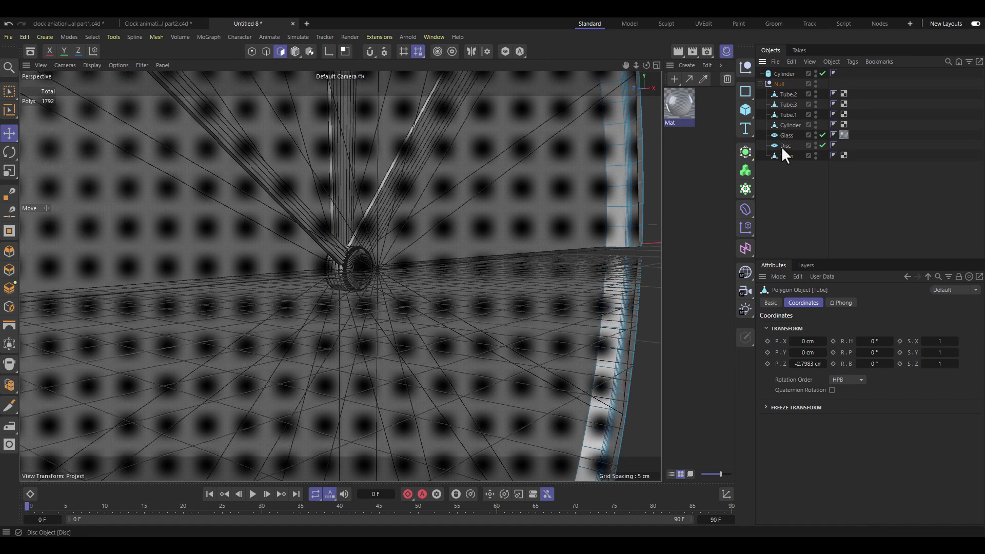
{"action": "left_click", "coordinate": [782, 146]}
{"action": "left_click", "coordinate": [816, 82]}
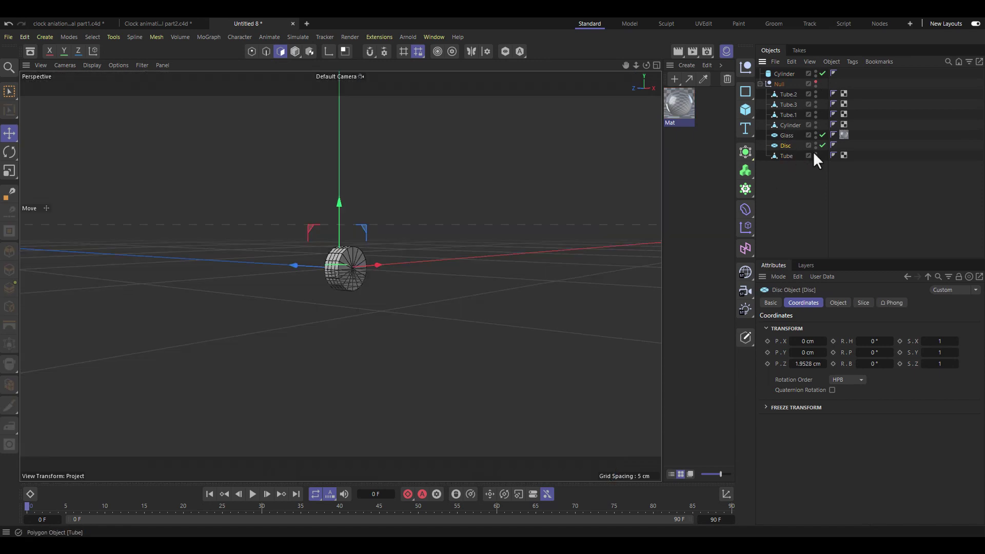
{"action": "left_click", "coordinate": [816, 154]}
{"action": "left_click", "coordinate": [848, 73]}
{"action": "left_click", "coordinate": [838, 303]}
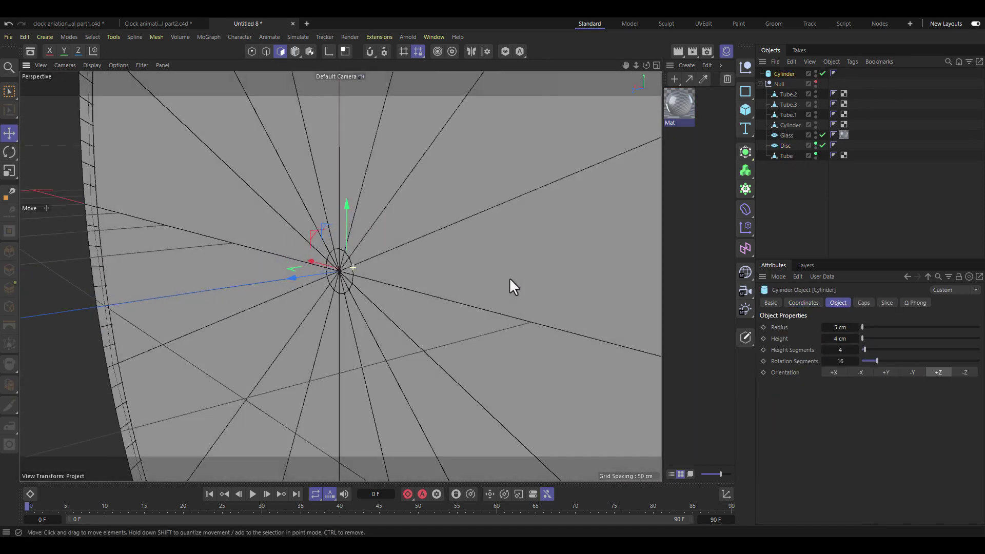
{"action": "mouse_move", "coordinate": [509, 278]}
{"action": "left_mouse_down", "text": "alt"}
{"action": "mouse_move", "coordinate": [318, 243]}
{"action": "mouse_move", "coordinate": [371, 207]}
{"action": "left_mouse_up", "text": "alt"}
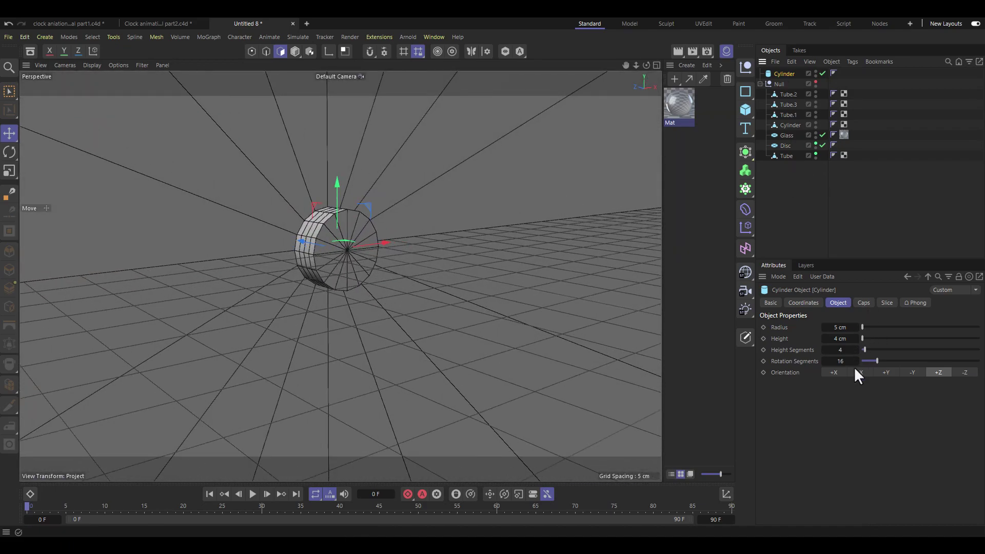
{"action": "left_click_drag", "start_coordinate": [349, 226], "coordinate": [318, 214], "text": "alt"}
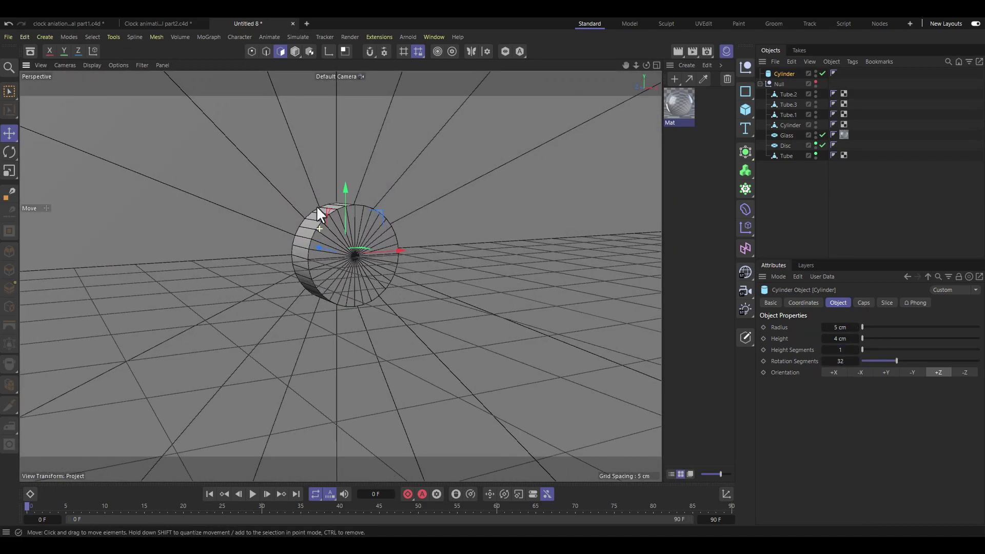
- Make the cylinder editable and select its front edge loop
{"action": "key", "text": "c"}
{"action": "scroll", "coordinate": [340, 220], "scroll_direction": "up", "scroll_amount": 3}
{"action": "key", "text": "Return"}
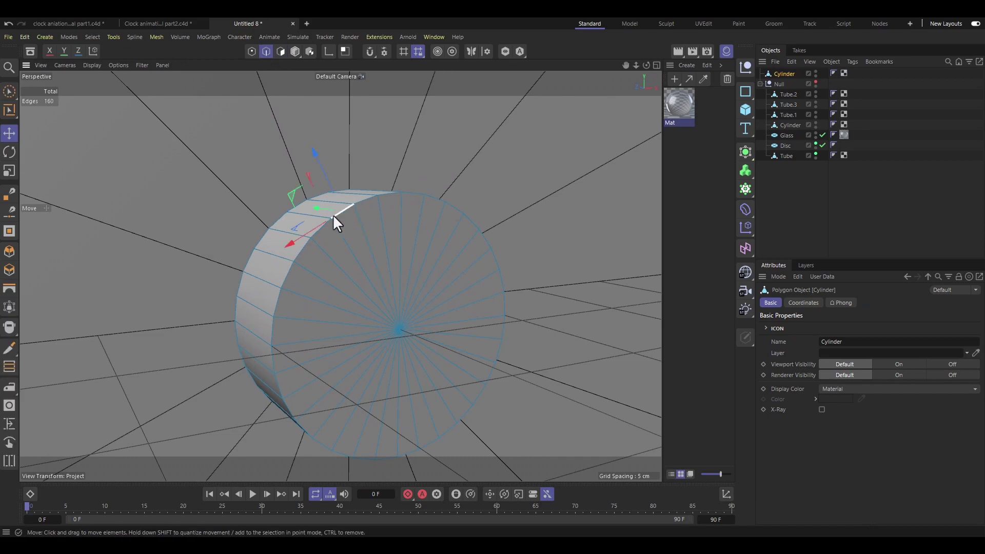
{"action": "double_click", "coordinate": [345, 220]}
{"action": "right_click", "coordinate": [345, 219]}
{"action": "left_click", "coordinate": [360, 216]}
- Bevel the front edge loop with 3 subdivisions
{"action": "mouse_move", "coordinate": [349, 215]}
{"action": "left_mouse_down"}
{"action": "mouse_move", "coordinate": [329, 226]}
{"action": "mouse_move", "coordinate": [341, 236]}
{"action": "left_mouse_up"}
{"action": "right_click", "coordinate": [326, 231]}
{"action": "left_click", "coordinate": [334, 235]}
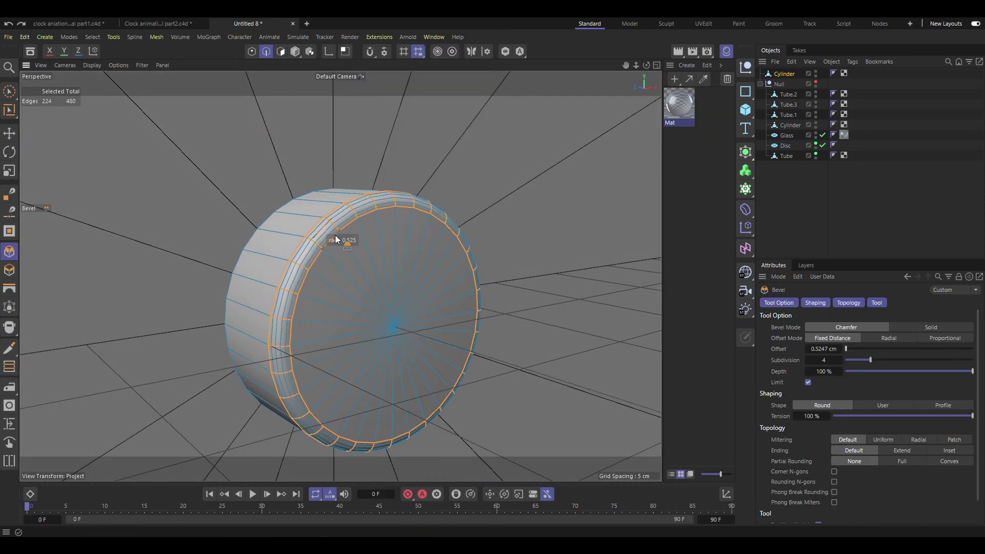
{"action": "left_click_drag", "start_coordinate": [871, 360], "coordinate": [864, 359]}
{"action": "left_click_drag", "start_coordinate": [390, 231], "coordinate": [396, 216], "text": "alt"}
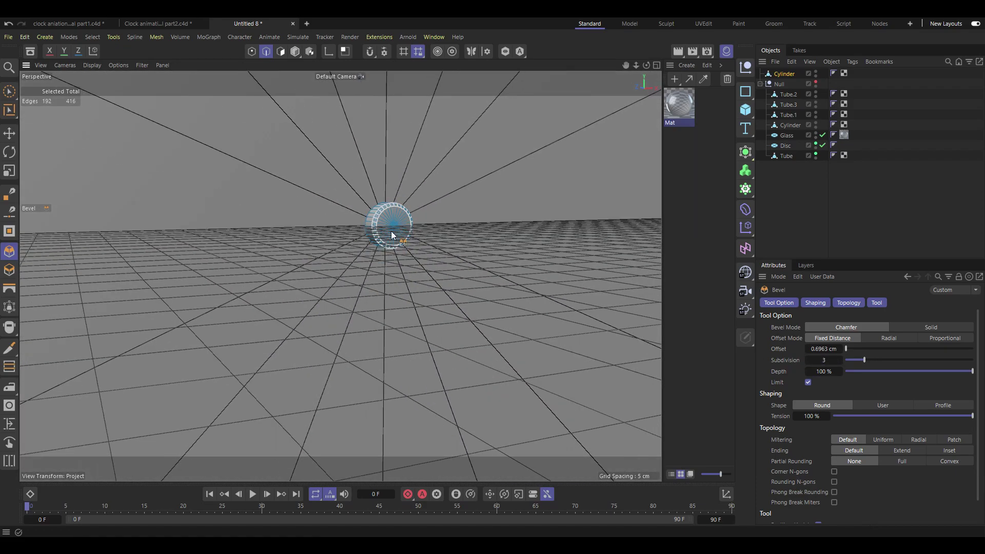
{"action": "scroll", "coordinate": [397, 215], "scroll_direction": "up", "scroll_amount": 5}
{"action": "scroll", "coordinate": [396, 216], "scroll_direction": "up", "scroll_amount": 3}
- Wrap the cylinder in a Radial cloner and tilt the ring into the face plane
{"action": "left_click", "coordinate": [746, 189]}
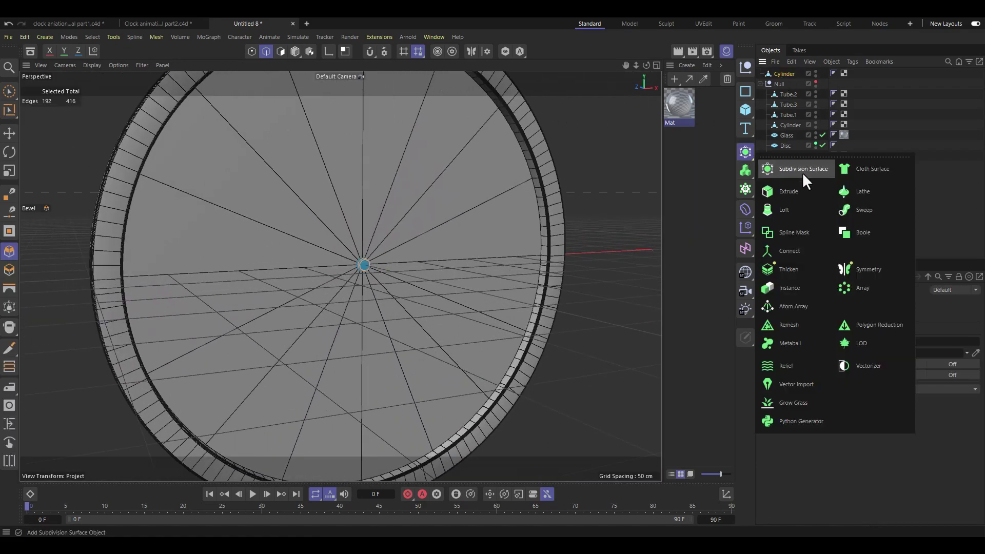
{"action": "left_click", "coordinate": [770, 206], "text": "alt"}
{"action": "scroll", "coordinate": [370, 231], "scroll_direction": "down", "scroll_amount": 3}
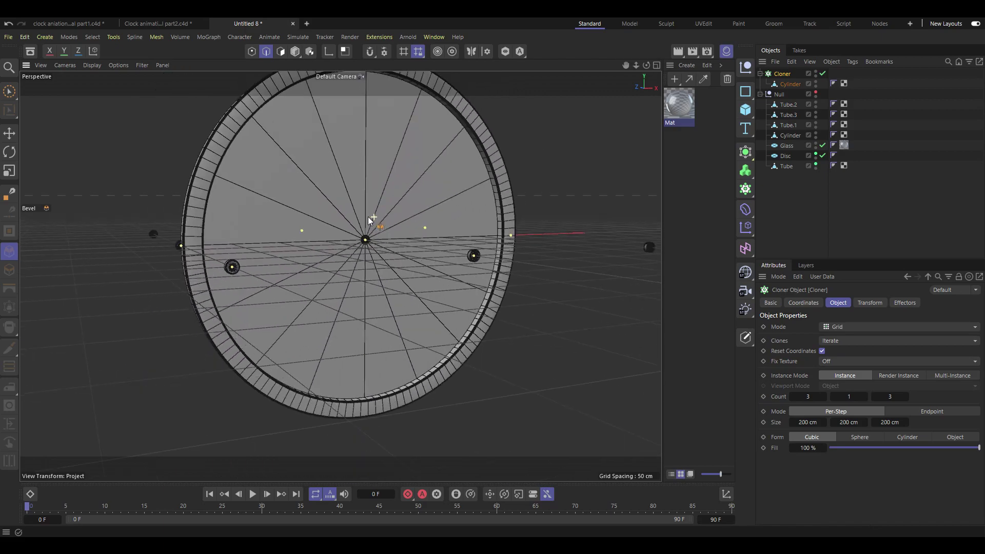
{"action": "left_click_drag", "start_coordinate": [359, 226], "coordinate": [368, 210], "text": "alt"}
{"action": "left_click", "coordinate": [873, 327]}
{"action": "left_click", "coordinate": [847, 370]}
{"action": "scroll", "coordinate": [374, 182], "scroll_direction": "up", "scroll_amount": 3}
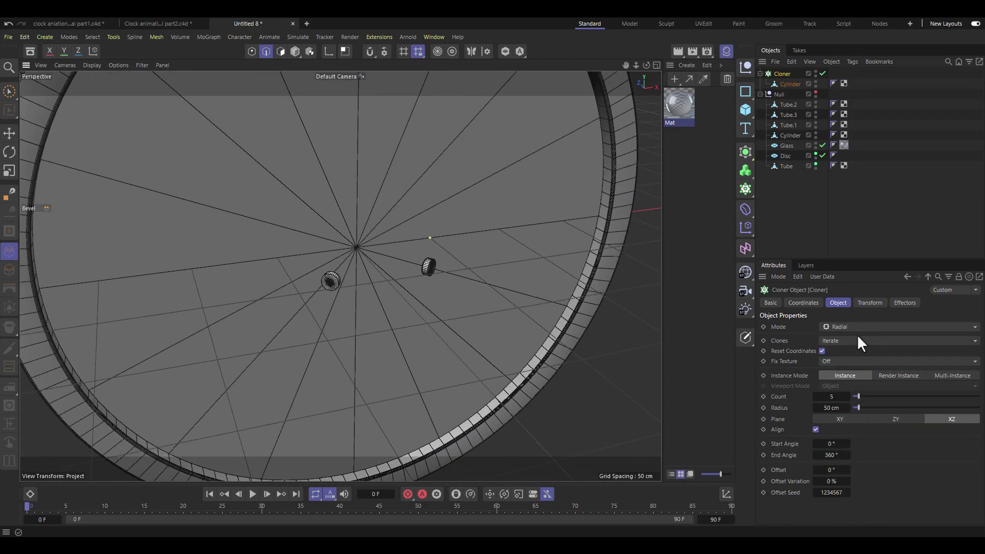
{"action": "left_click", "coordinate": [869, 303]}
{"action": "type", "text": "90"}
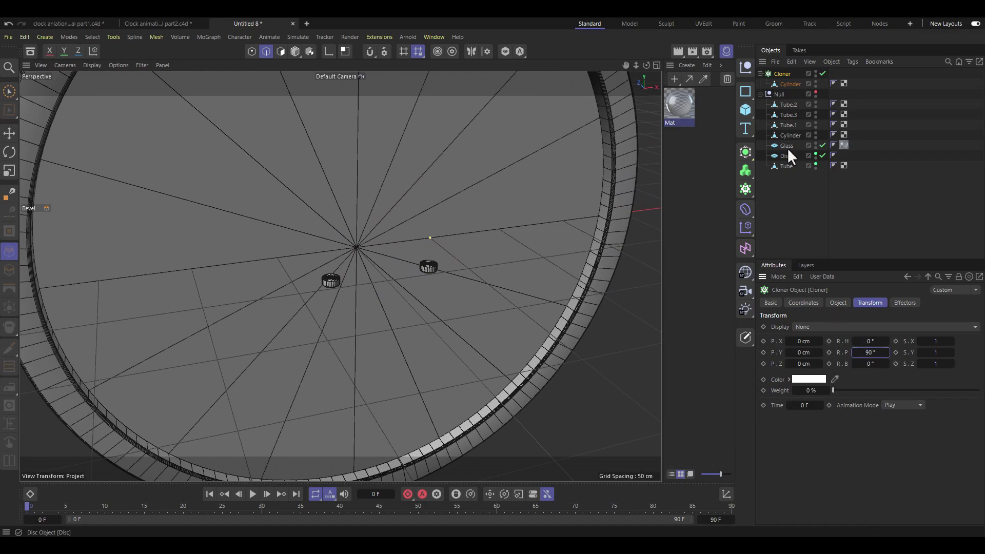
{"action": "key", "text": "r"}
{"action": "left_click_drag", "start_coordinate": [371, 273], "coordinate": [366, 284]}
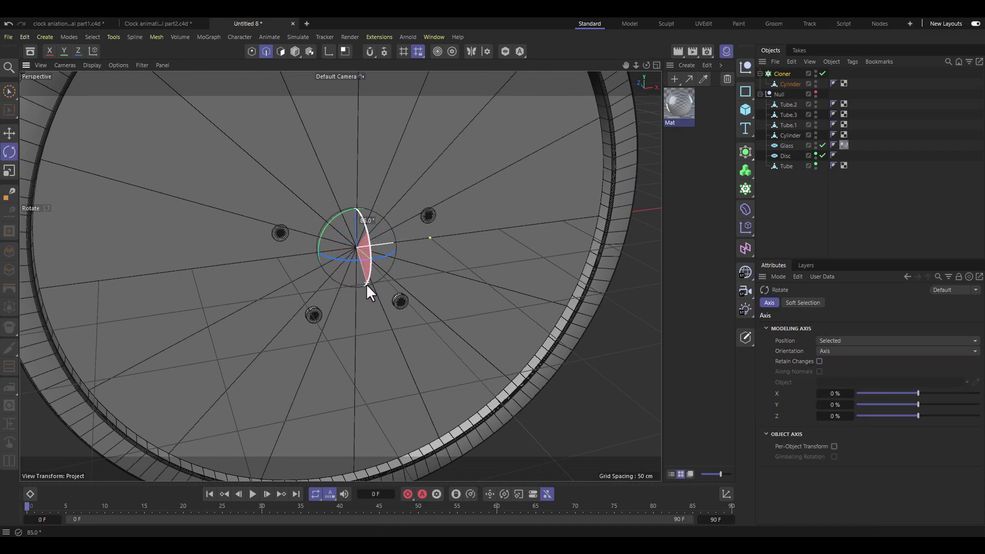
- Set 12 clones at a 160 cm radius, then copy and paste the cloner
{"action": "left_click", "coordinate": [908, 276]}
{"action": "left_click", "coordinate": [838, 303]}
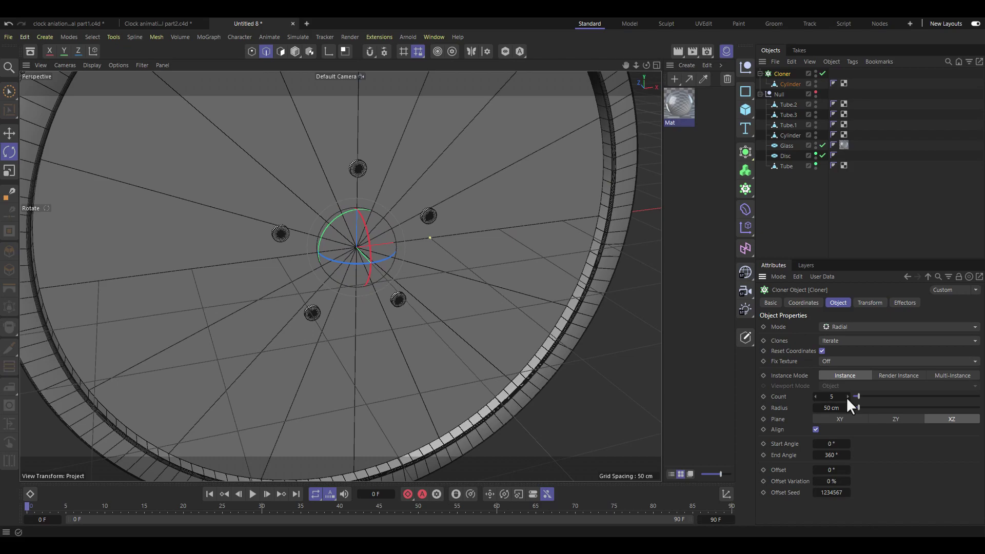
{"action": "type", "text": "59"}
{"action": "key", "text": "Return"}
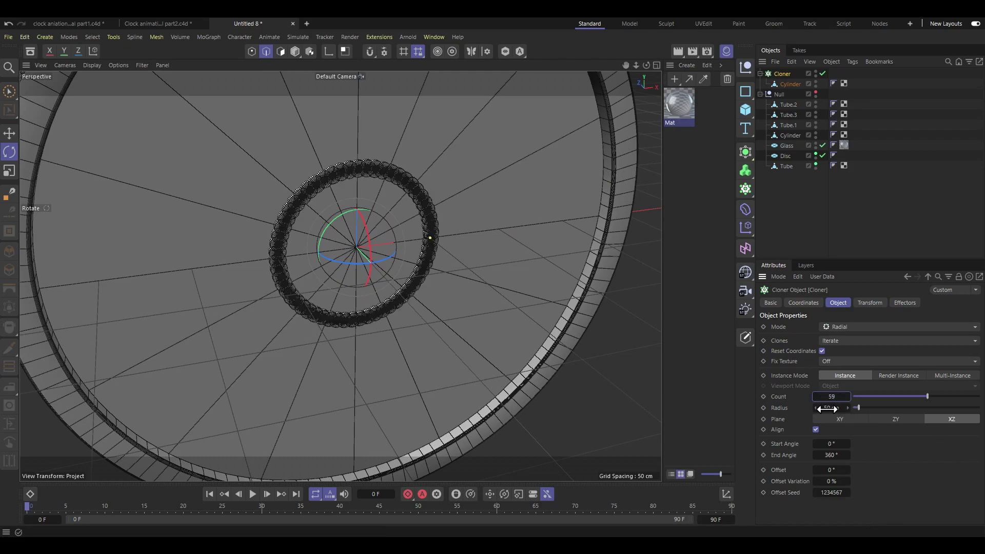
{"action": "left_click_drag", "start_coordinate": [828, 409], "coordinate": [831, 398]}
{"action": "type", "text": "1"}
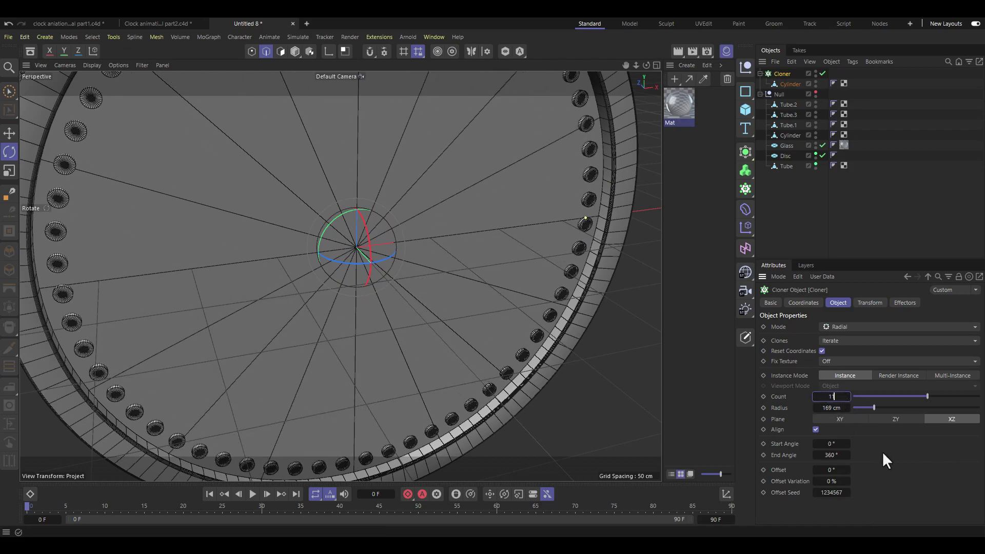
{"action": "key", "text": "Return"}
{"action": "left_click_drag", "start_coordinate": [416, 294], "coordinate": [405, 130], "text": "alt"}
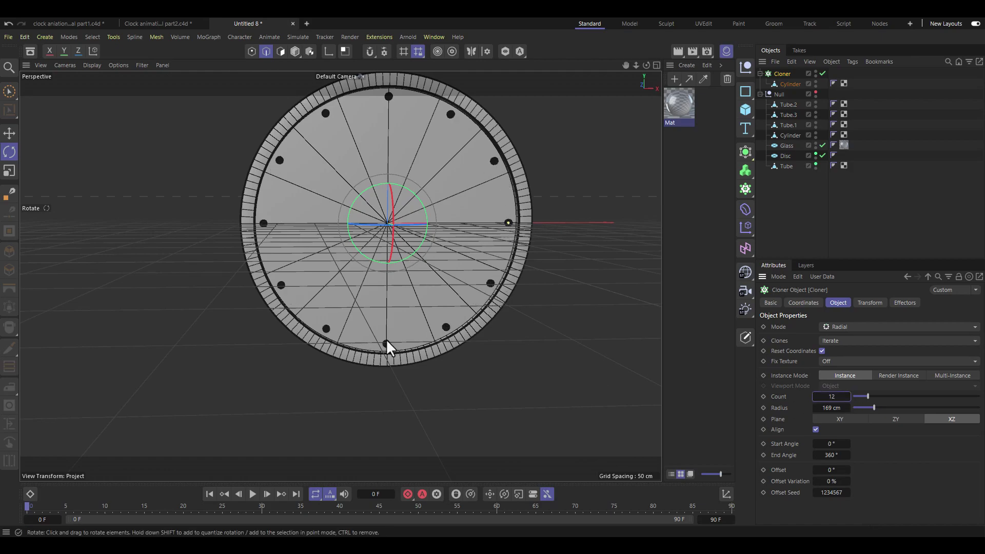
{"action": "mouse_move", "coordinate": [389, 103]}
{"action": "left_mouse_down", "text": "alt"}
{"action": "mouse_move", "coordinate": [324, 256]}
{"action": "mouse_move", "coordinate": [359, 207]}
{"action": "left_mouse_up", "text": "alt"}
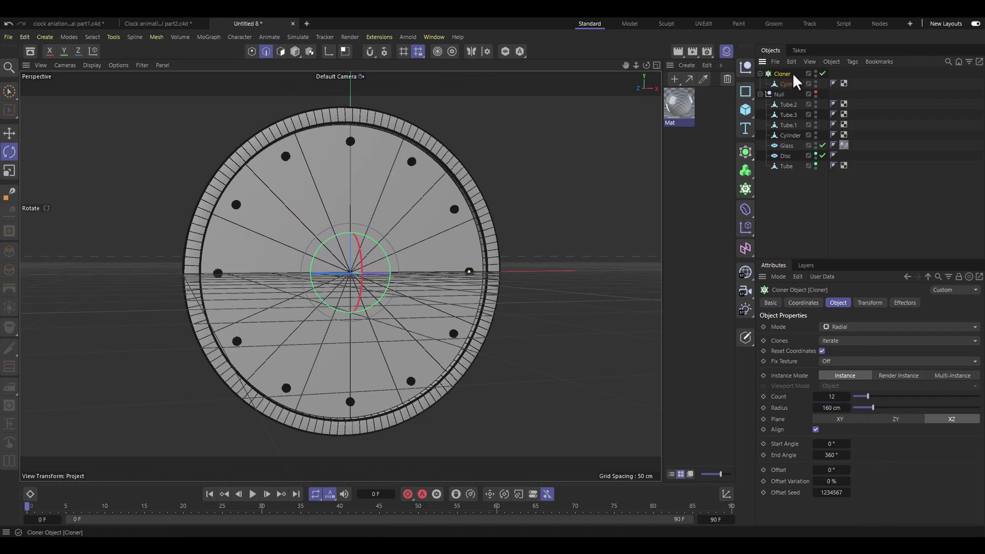
{"action": "key", "text": "ctrl+c"}
{"action": "key", "text": "ctrl+v"}
- Set Cloner.1 to 60 clones on a 173 cm radius
{"action": "type", "text": "60"}
{"action": "key", "text": "Return"}
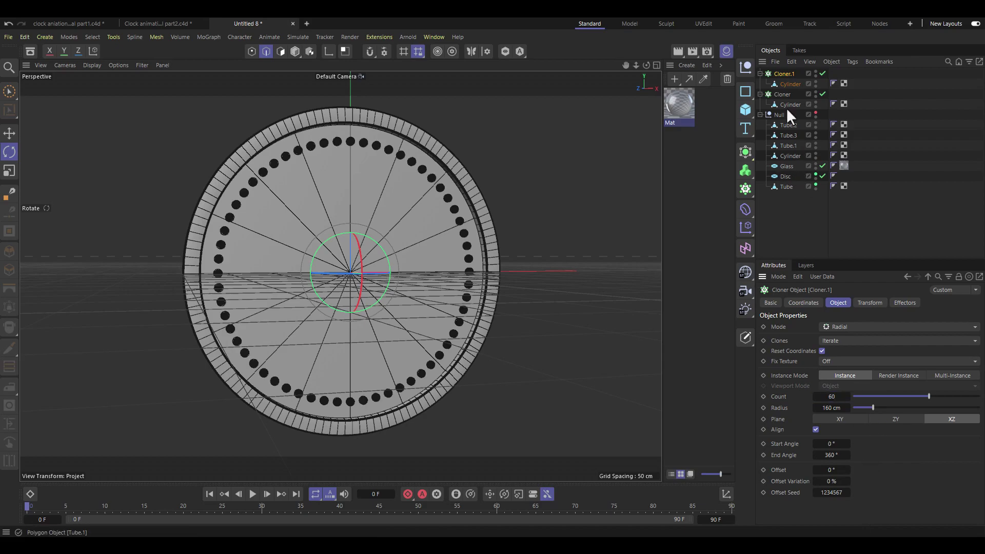
{"action": "scroll", "coordinate": [845, 408], "scroll_direction": "up", "scroll_amount": 3}
{"action": "scroll", "coordinate": [846, 407], "scroll_direction": "up", "scroll_amount": 3}
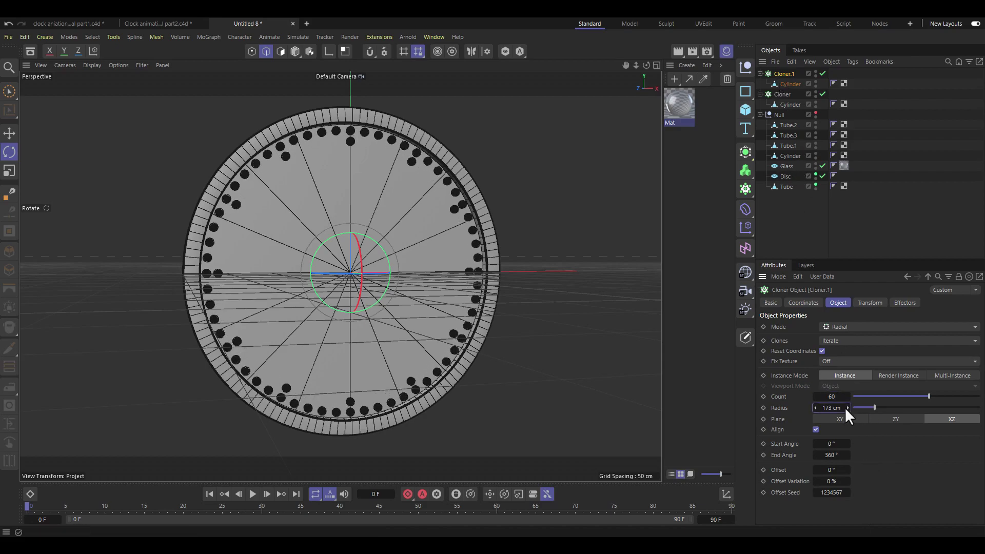
- Scale down Cloner.1's cylinder so the 60 clones become small dots
{"action": "left_click", "coordinate": [789, 83]}
{"action": "left_click", "coordinate": [803, 303]}
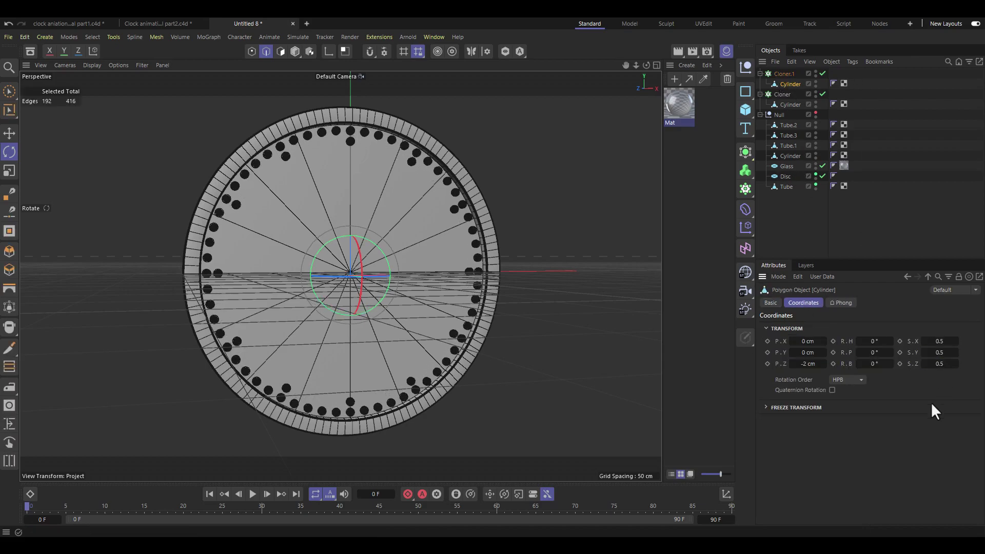
{"action": "scroll", "coordinate": [429, 69], "scroll_direction": "up", "scroll_amount": 5}
{"action": "mouse_move", "coordinate": [430, 69]}
{"action": "left_mouse_down", "text": "alt"}
{"action": "mouse_move", "coordinate": [315, 154]}
{"action": "mouse_move", "coordinate": [469, 186]}
{"action": "left_mouse_up", "text": "alt"}
{"action": "left_click_drag", "start_coordinate": [515, 258], "coordinate": [424, 192], "text": "alt"}
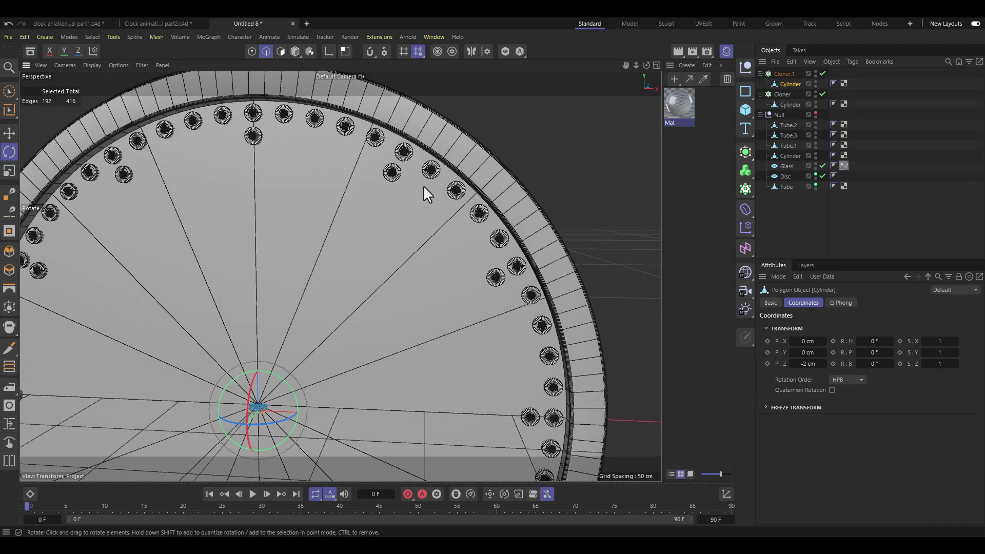
{"action": "scroll", "coordinate": [423, 253], "scroll_direction": "down", "scroll_amount": 4}
{"action": "scroll", "coordinate": [405, 238], "scroll_direction": "up", "scroll_amount": 4}
{"action": "key", "text": "t"}
{"action": "left_click_drag", "start_coordinate": [359, 226], "coordinate": [318, 222]}
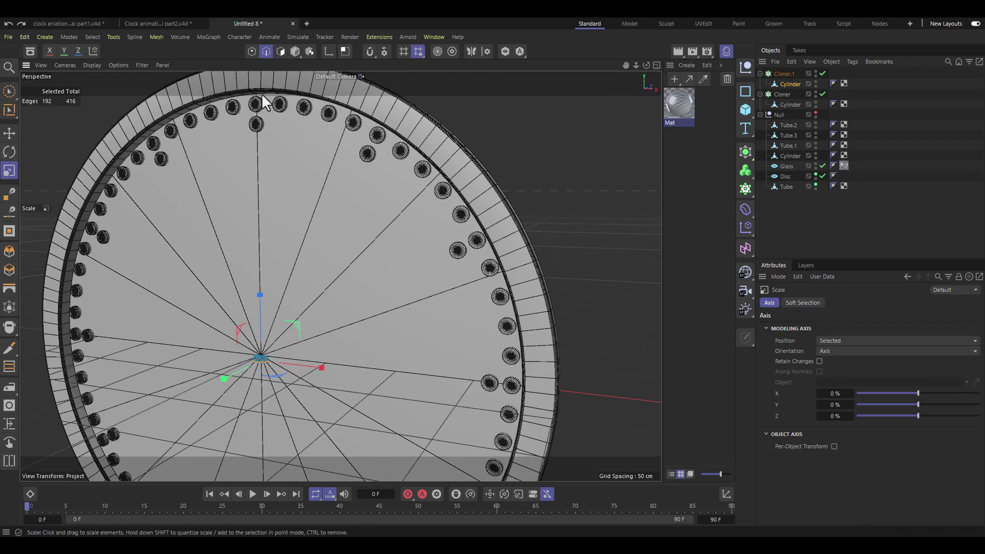
{"action": "key", "text": "Return"}
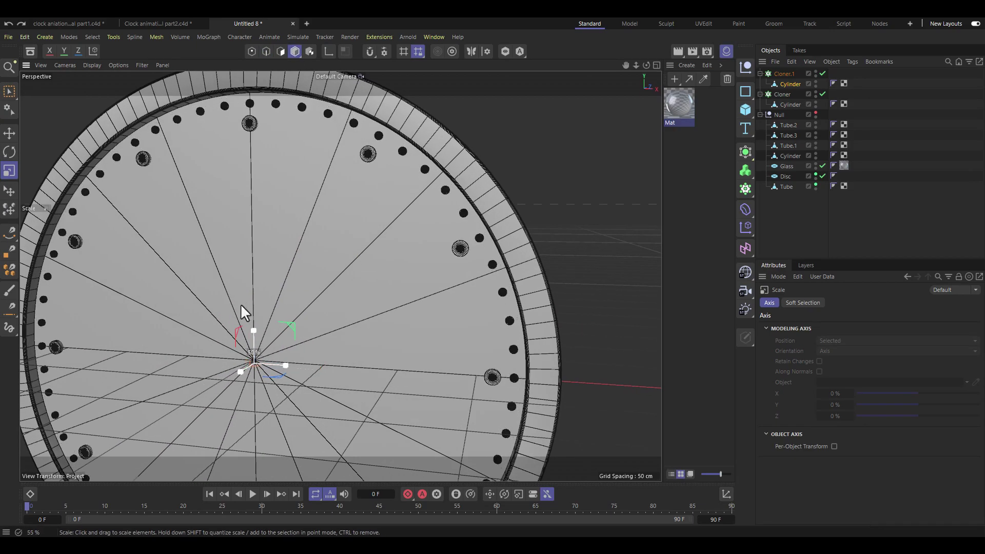
{"action": "scroll", "coordinate": [450, 242], "scroll_direction": "up", "scroll_amount": 3}
{"action": "scroll", "coordinate": [454, 257], "scroll_direction": "down", "scroll_amount": 5}
{"action": "mouse_move", "coordinate": [448, 285]}
{"action": "left_mouse_down", "text": "alt"}
{"action": "mouse_move", "coordinate": [399, 223]}
{"action": "mouse_move", "coordinate": [454, 243]}
{"action": "left_mouse_up", "text": "alt"}
- Rename the marker cylinders and name Cloner.1 'seconds' in the Object Manager
{"action": "double_click", "coordinate": [784, 103]}
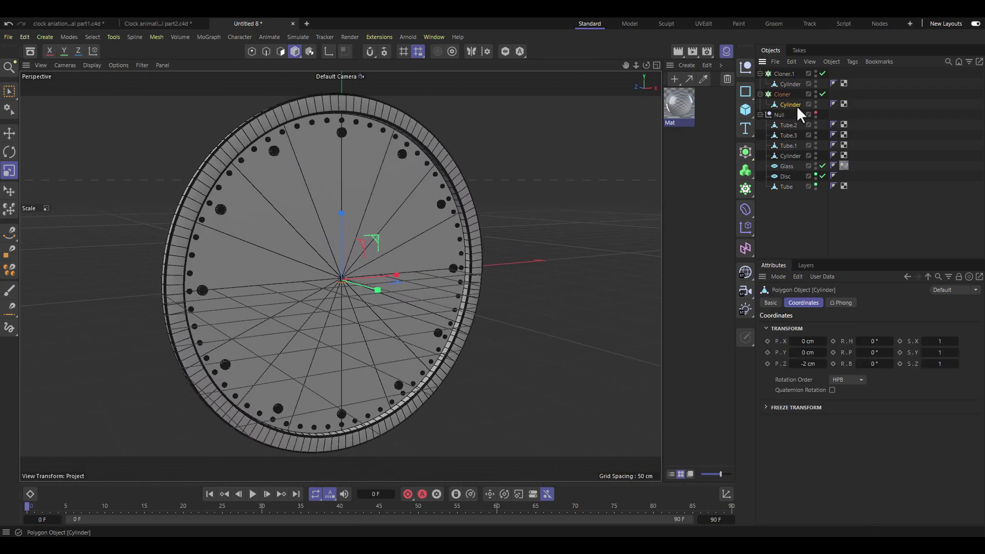
{"action": "type", "text": "12"}
{"action": "key", "text": "Return"}
{"action": "double_click", "coordinate": [792, 85]}
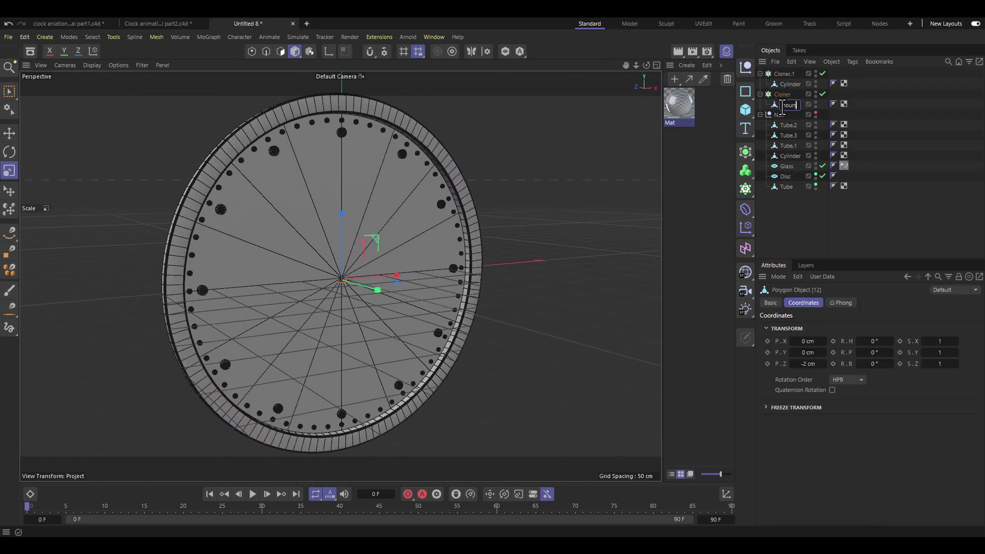
{"action": "type", "text": "seconds"}
{"action": "left_click", "coordinate": [761, 114]}
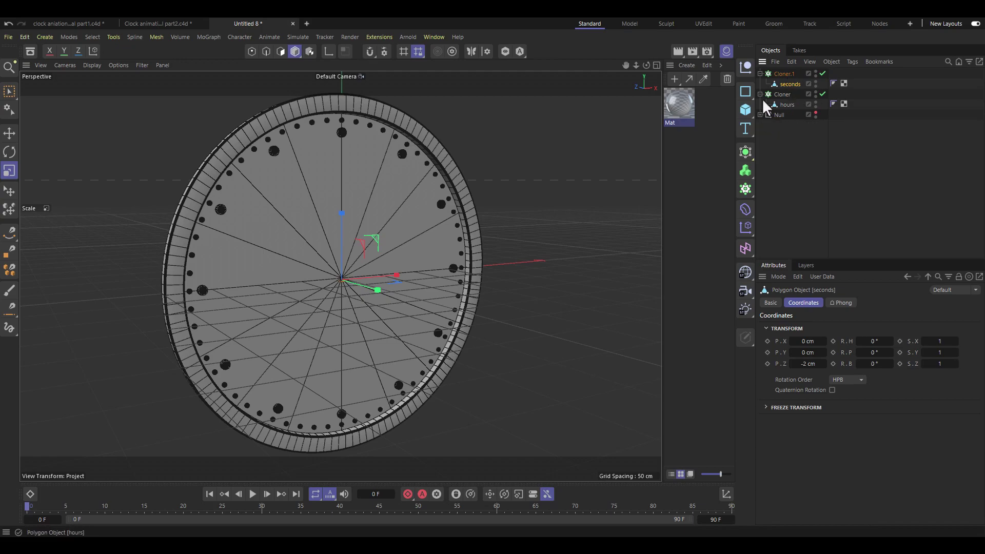
{"action": "left_click", "coordinate": [760, 73]}
{"action": "double_click", "coordinate": [783, 85]}
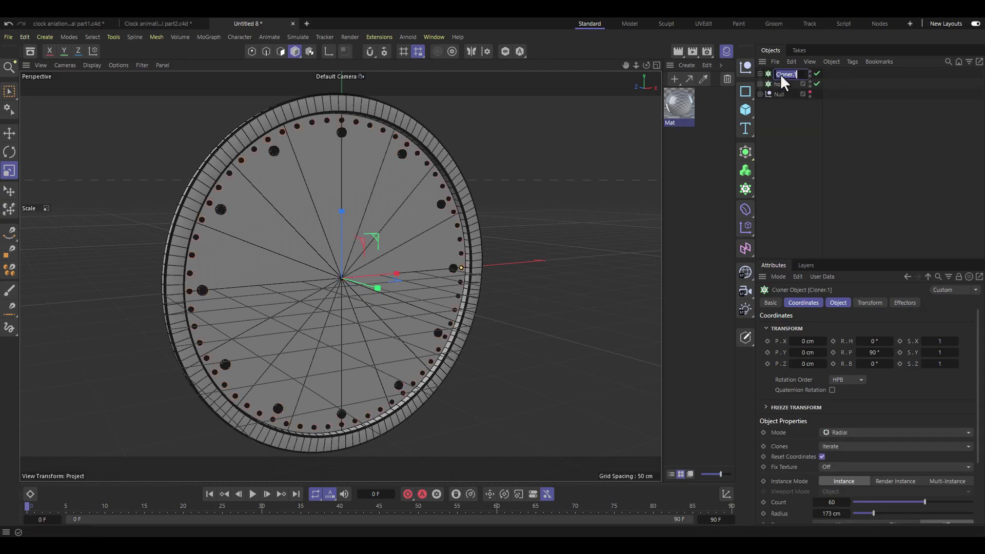
{"action": "type", "text": "seconds"}
{"action": "left_click", "coordinate": [376, 176]}
- Make the hidden clock hands and glass visible again and check the Glass and Tube.2 hub
{"action": "left_click_drag", "start_coordinate": [377, 176], "coordinate": [341, 192], "text": "alt"}
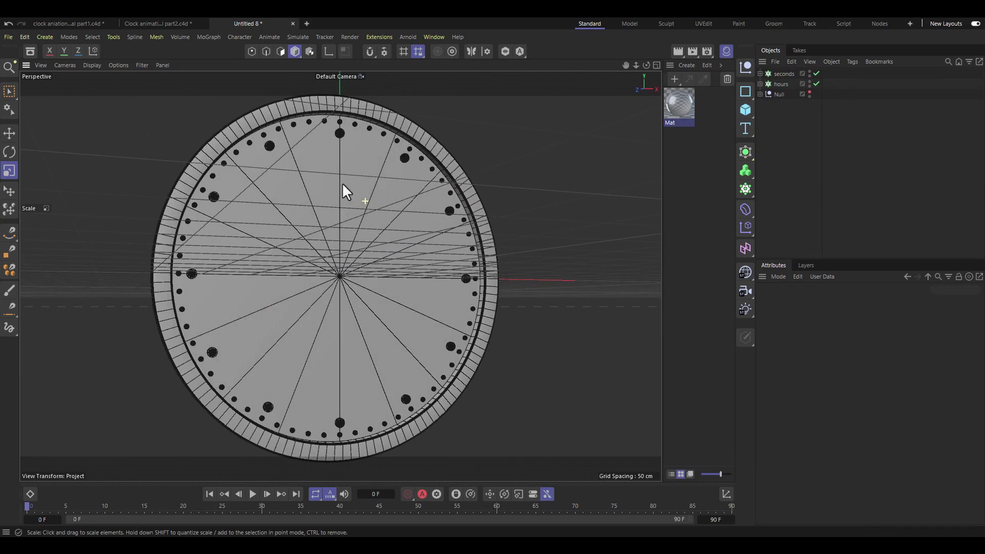
{"action": "left_click_drag", "start_coordinate": [816, 93], "coordinate": [815, 166]}
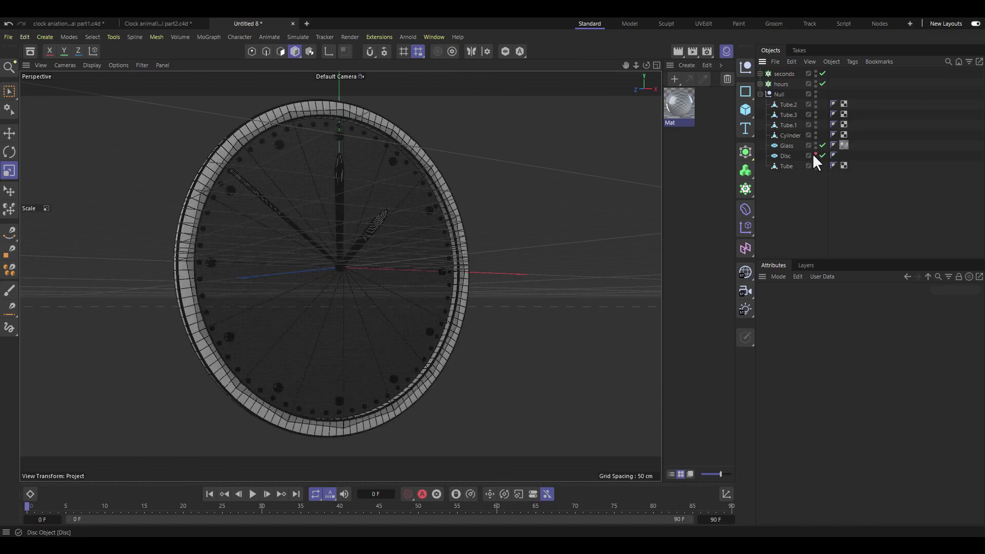
{"action": "mouse_move", "coordinate": [370, 223]}
{"action": "left_mouse_down", "text": "alt"}
{"action": "mouse_move", "coordinate": [333, 186]}
{"action": "mouse_move", "coordinate": [346, 260]}
{"action": "mouse_move", "coordinate": [321, 277]}
{"action": "mouse_move", "coordinate": [369, 272]}
{"action": "mouse_move", "coordinate": [363, 264]}
{"action": "left_mouse_up", "text": "alt"}
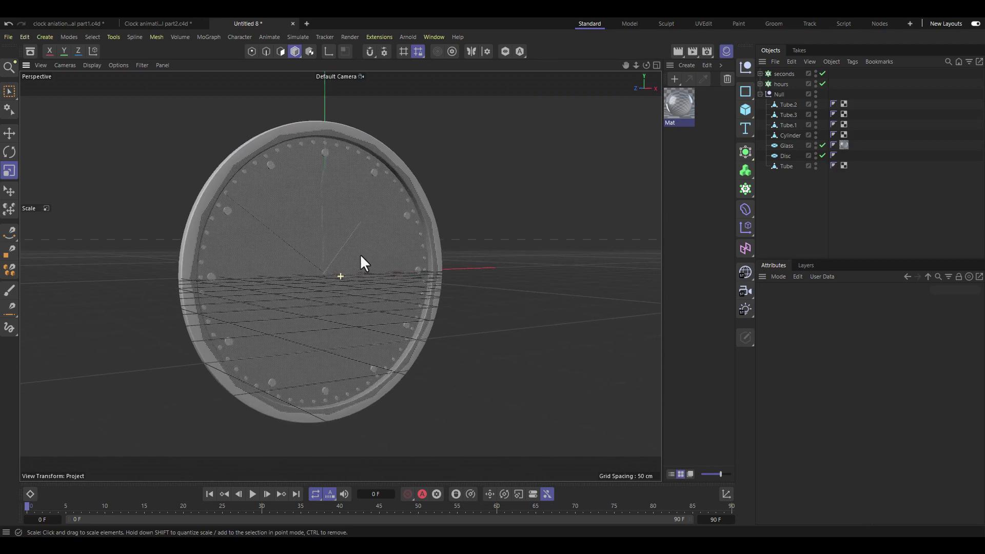
{"action": "scroll", "coordinate": [330, 255], "scroll_direction": "up", "scroll_amount": 5}
{"action": "left_click", "coordinate": [397, 289]}
{"action": "left_click_drag", "start_coordinate": [396, 297], "coordinate": [350, 290], "text": "alt"}
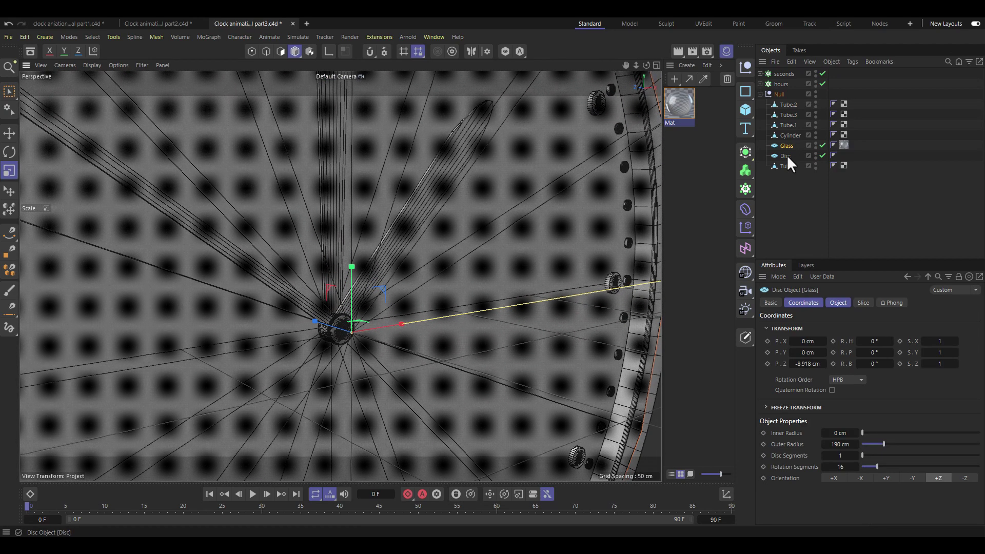
{"action": "left_click", "coordinate": [320, 301]}
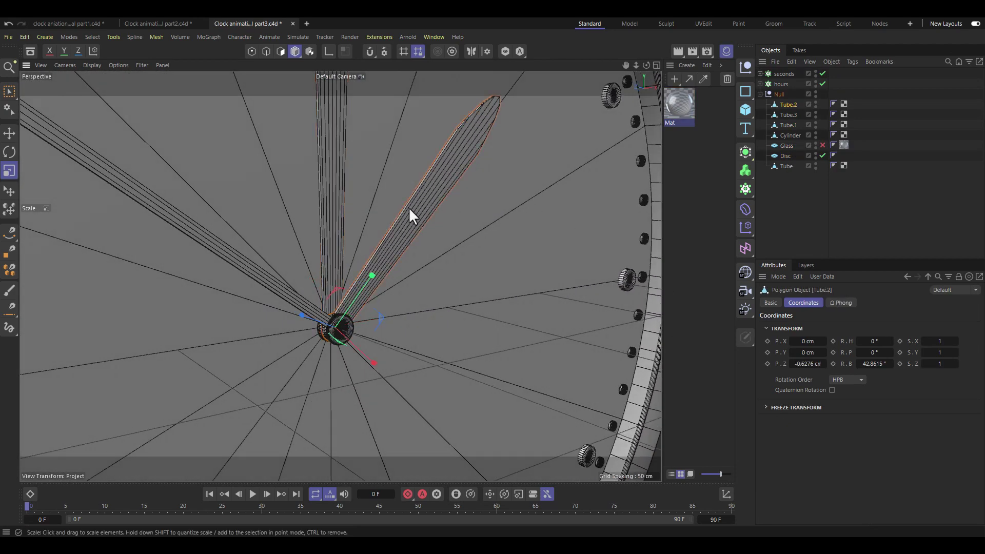
{"action": "left_click_drag", "start_coordinate": [413, 215], "coordinate": [343, 349], "text": "alt"}
{"action": "scroll", "coordinate": [335, 335], "scroll_direction": "up", "scroll_amount": 4}
- Extrude Tube.1's lower ring polygons and taper them to about 67%
{"action": "left_click", "coordinate": [359, 368]}
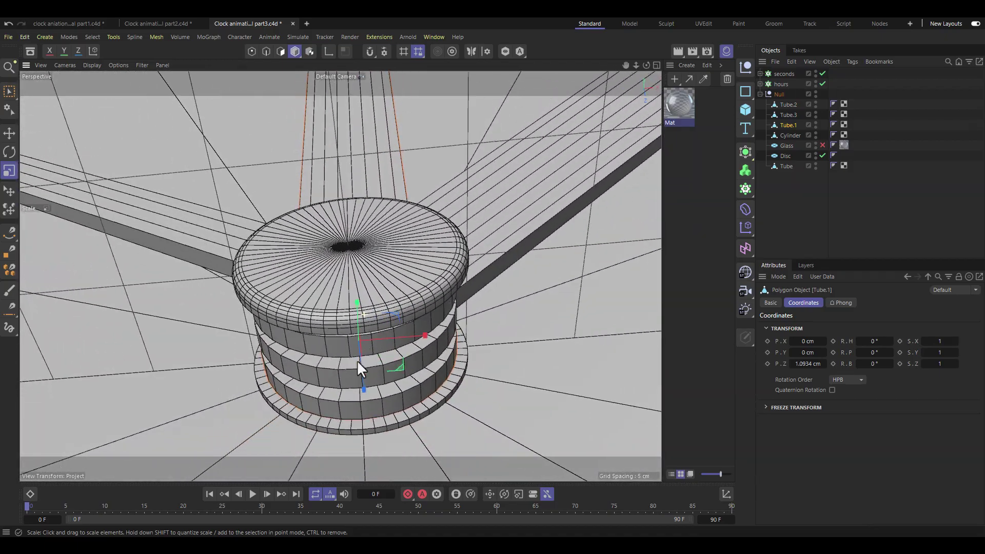
{"action": "left_click", "coordinate": [280, 51]}
{"action": "left_click_drag", "start_coordinate": [393, 357], "coordinate": [359, 403], "text": "alt"}
{"action": "double_click", "coordinate": [360, 406]}
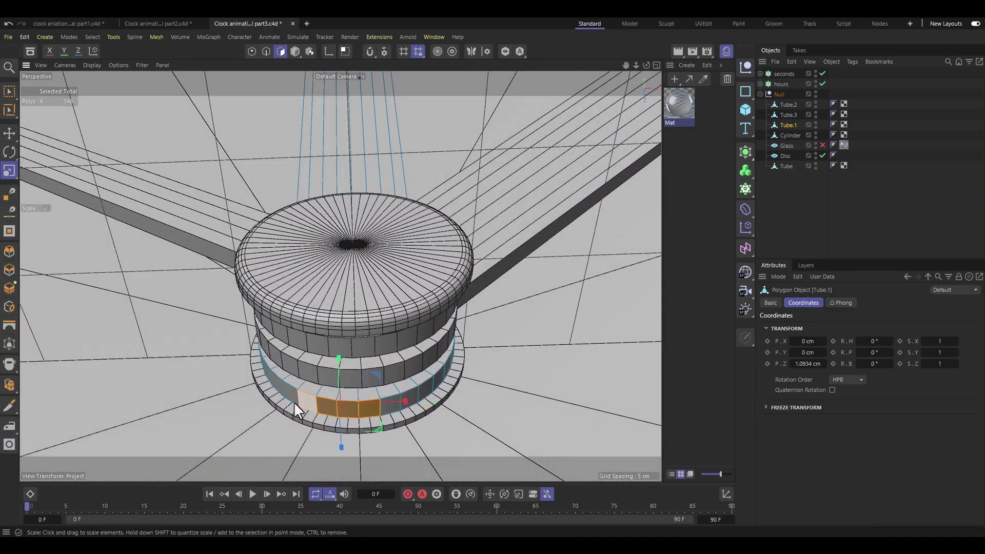
{"action": "left_click_drag", "start_coordinate": [427, 388], "coordinate": [361, 420], "text": "alt"}
{"action": "right_click", "coordinate": [367, 416]}
{"action": "left_click", "coordinate": [390, 238]}
{"action": "key", "text": "t"}
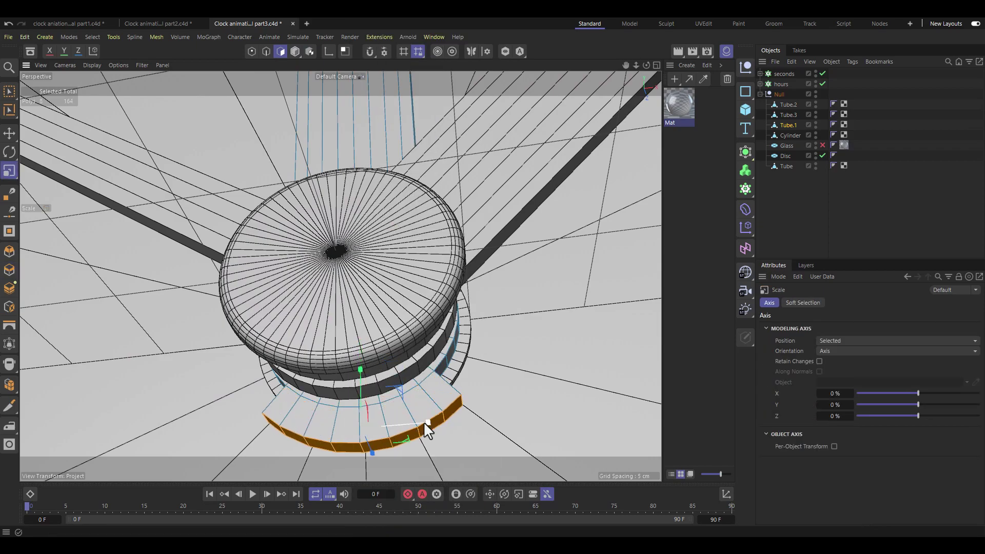
{"action": "mouse_move", "coordinate": [423, 422]}
{"action": "left_mouse_down"}
{"action": "mouse_move", "coordinate": [405, 431]}
{"action": "mouse_move", "coordinate": [320, 352]}
{"action": "mouse_move", "coordinate": [651, 170]}
{"action": "left_mouse_up"}
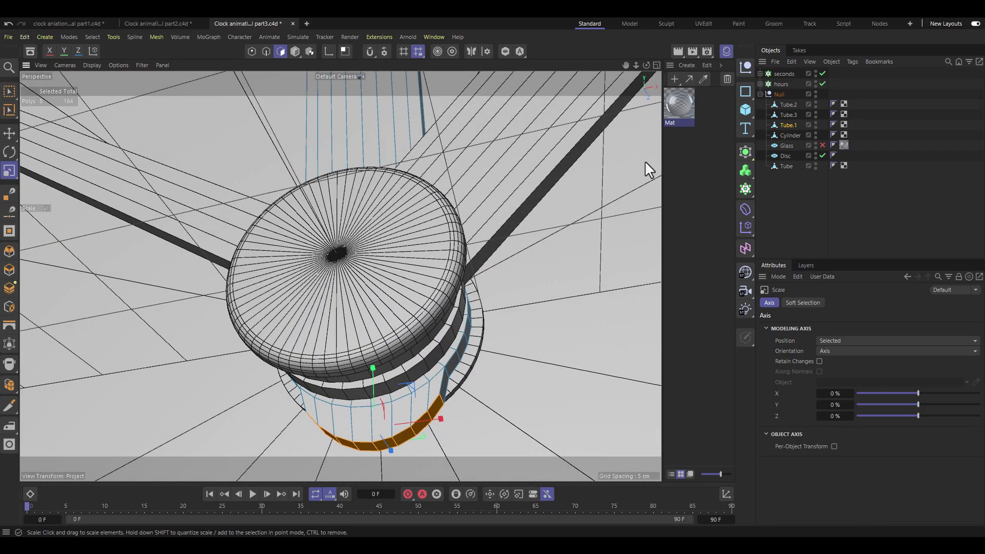
- Reset Tube.2's bank rotation to 0° and select polygons on its ring
{"action": "left_click", "coordinate": [413, 319]}
{"action": "left_click_drag", "start_coordinate": [414, 320], "coordinate": [319, 307], "text": "alt"}
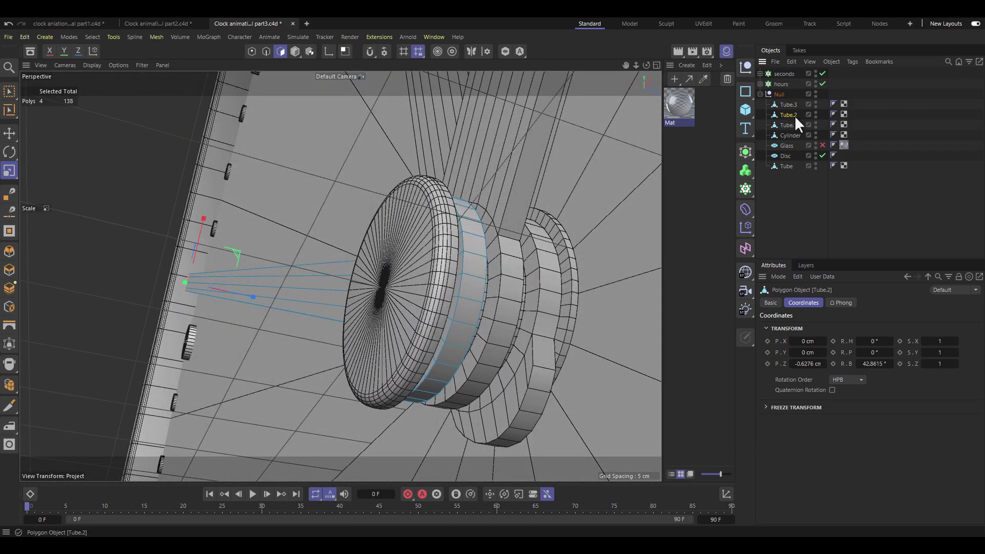
{"action": "mouse_move", "coordinate": [462, 308]}
{"action": "left_mouse_down", "text": "alt"}
{"action": "mouse_move", "coordinate": [541, 340]}
{"action": "mouse_move", "coordinate": [590, 287]}
{"action": "left_mouse_up", "text": "alt"}
{"action": "key", "text": "ctrl+z"}
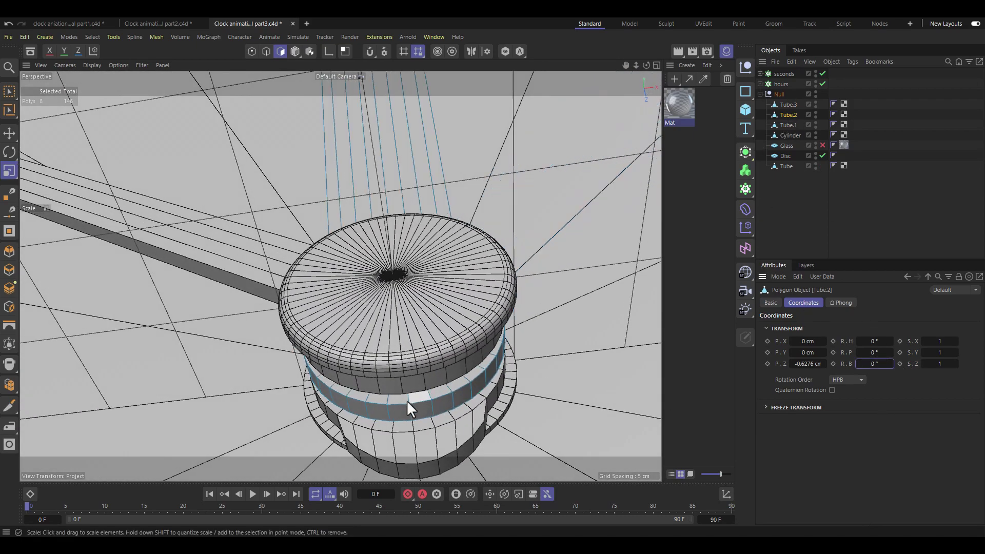
{"action": "left_click", "coordinate": [404, 405]}
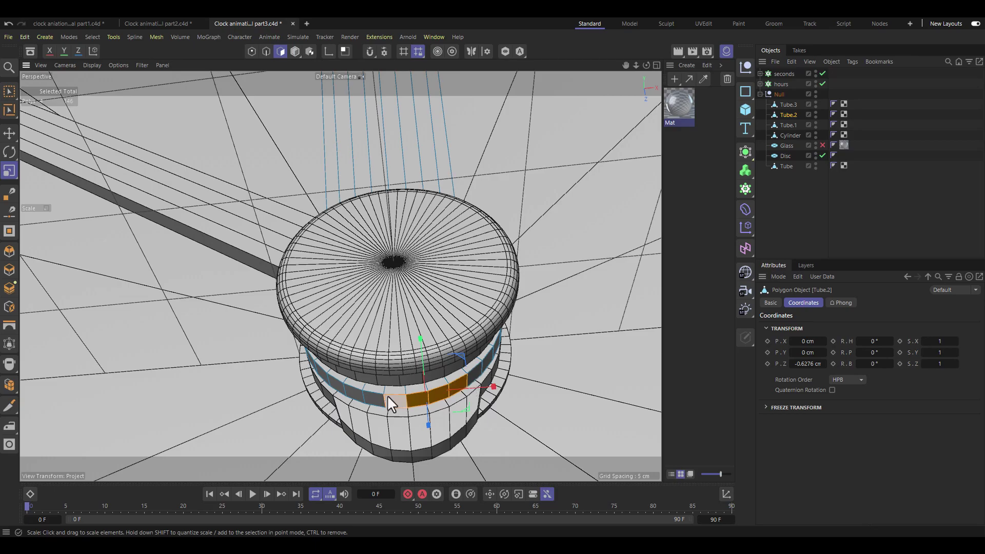
{"action": "mouse_move", "coordinate": [330, 384]}
{"action": "left_mouse_down", "text": "alt"}
{"action": "mouse_move", "coordinate": [413, 368]}
{"action": "mouse_move", "coordinate": [467, 397]}
{"action": "mouse_move", "coordinate": [421, 399]}
{"action": "mouse_move", "coordinate": [424, 465]}
{"action": "mouse_move", "coordinate": [424, 405]}
{"action": "left_mouse_up", "text": "alt"}
- Extrude Tube.2's ring polygons 2.25 cm and scale them to about 107.8%
{"action": "right_click", "coordinate": [424, 405]}
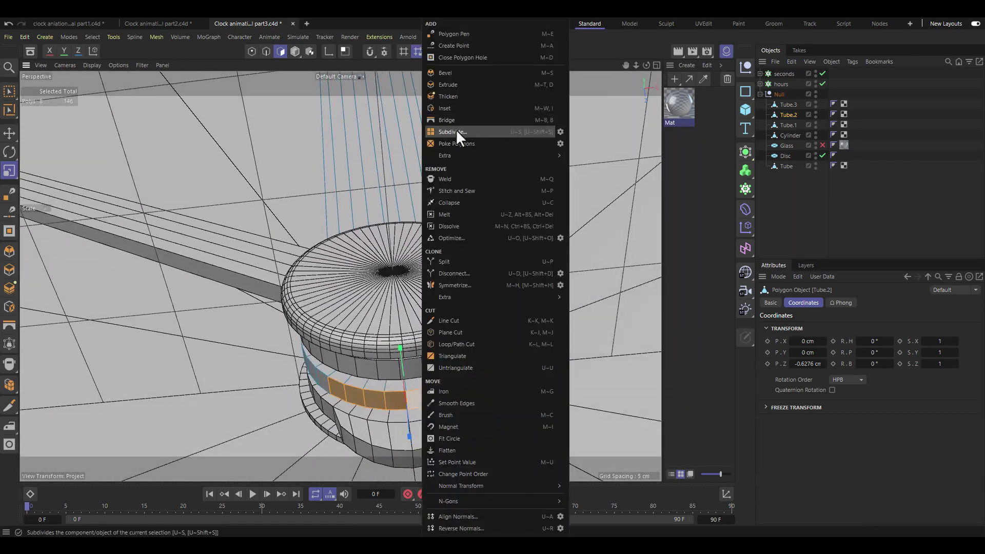
{"action": "left_click", "coordinate": [452, 90]}
{"action": "left_click_drag", "start_coordinate": [451, 90], "coordinate": [723, 72], "text": "alt"}
{"action": "mouse_move", "coordinate": [400, 393]}
{"action": "left_mouse_down", "text": "alt"}
{"action": "mouse_move", "coordinate": [411, 426]}
{"action": "mouse_move", "coordinate": [440, 427]}
{"action": "left_mouse_up", "text": "alt"}
{"action": "key", "text": "t"}
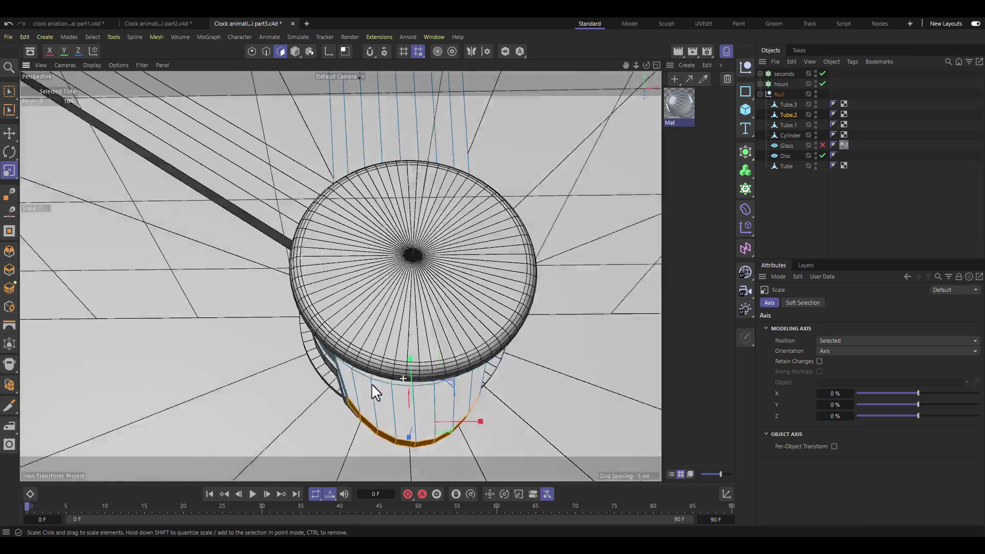
{"action": "mouse_move", "coordinate": [402, 384]}
{"action": "left_mouse_down", "text": "alt"}
{"action": "mouse_move", "coordinate": [413, 423]}
{"action": "mouse_move", "coordinate": [482, 426]}
{"action": "left_mouse_up", "text": "alt"}
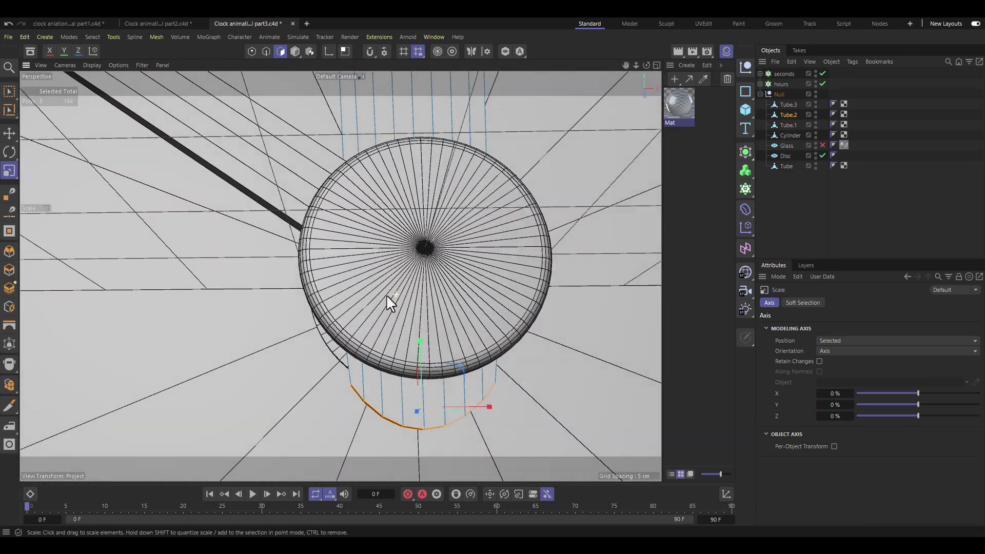
{"action": "left_click_drag", "start_coordinate": [387, 295], "coordinate": [418, 265], "text": "alt"}
{"action": "left_click_drag", "start_coordinate": [403, 425], "coordinate": [467, 429]}
{"action": "left_click_drag", "start_coordinate": [332, 356], "coordinate": [359, 333], "text": "alt"}
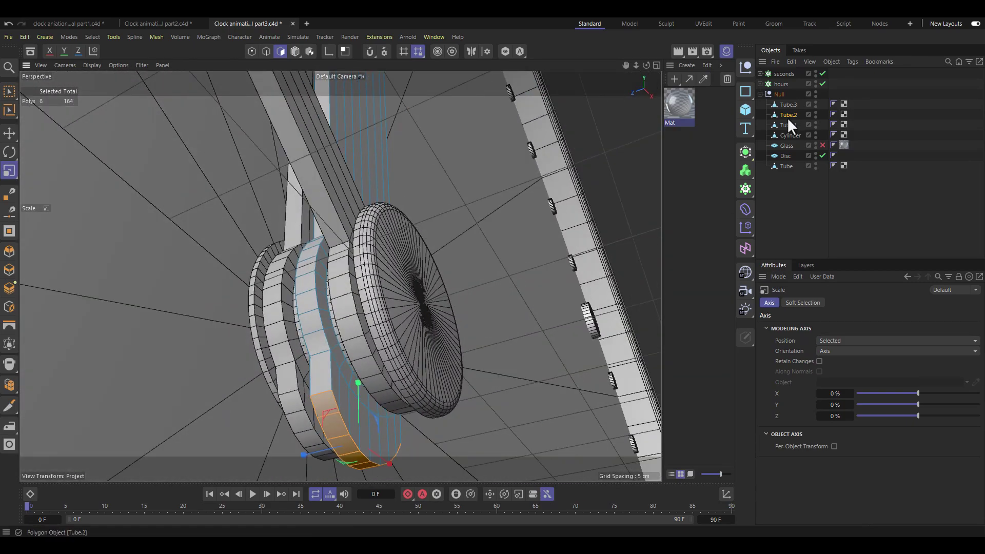
{"action": "left_click", "coordinate": [788, 124]}
{"action": "left_click_drag", "start_coordinate": [403, 424], "coordinate": [362, 361]}
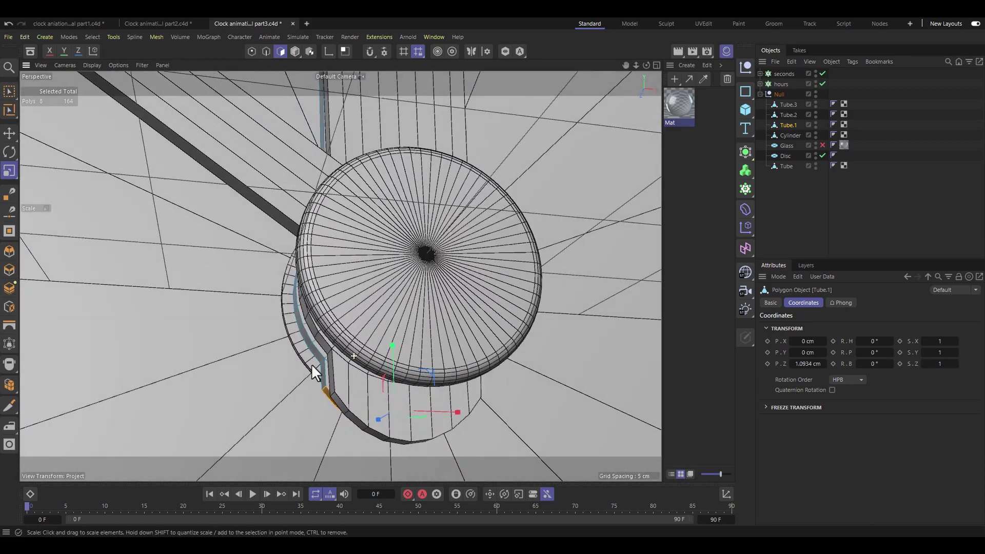
- Extrude a tab 4.98 cm from Tube.3's ring and taper it to about half width
{"action": "left_click_drag", "start_coordinate": [424, 417], "coordinate": [369, 261]}
{"action": "left_click", "coordinate": [789, 104]}
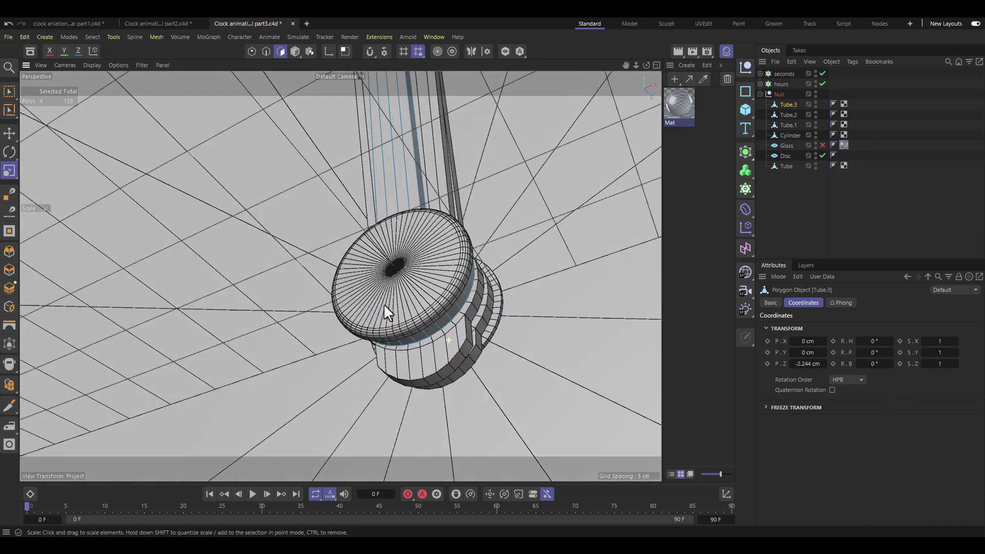
{"action": "mouse_move", "coordinate": [384, 304]}
{"action": "left_mouse_down", "text": "alt"}
{"action": "mouse_move", "coordinate": [390, 343]}
{"action": "mouse_move", "coordinate": [337, 343]}
{"action": "mouse_move", "coordinate": [318, 421]}
{"action": "mouse_move", "coordinate": [220, 291]}
{"action": "mouse_move", "coordinate": [325, 303]}
{"action": "left_mouse_up", "text": "alt"}
{"action": "right_click", "coordinate": [336, 343]}
{"action": "left_click", "coordinate": [361, 88]}
{"action": "key", "text": "t"}
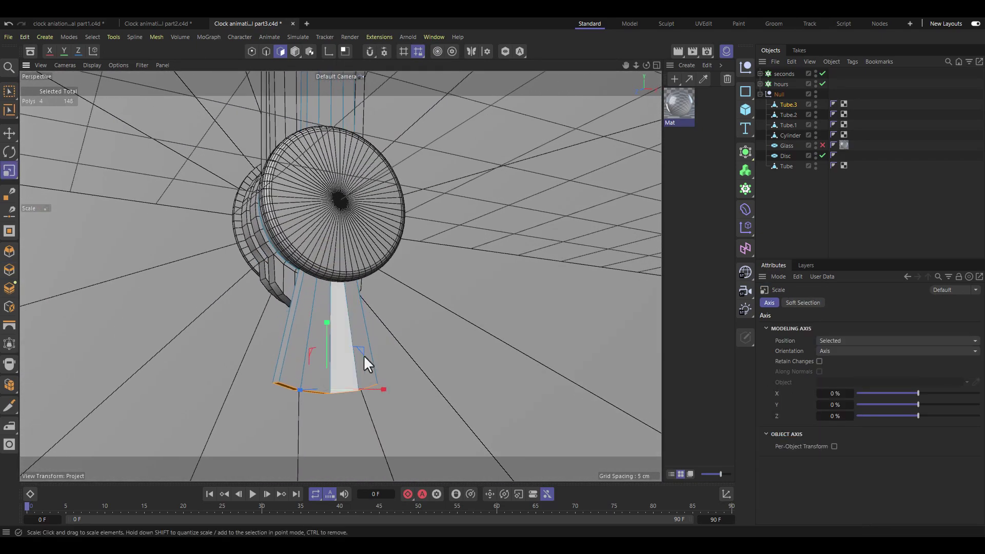
{"action": "left_click_drag", "start_coordinate": [364, 356], "coordinate": [356, 397]}
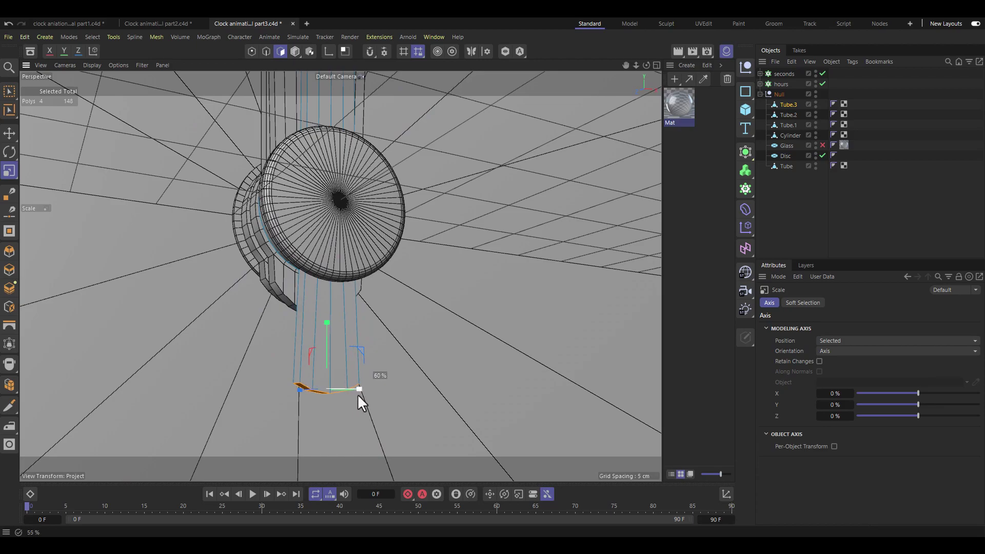
{"action": "left_click", "coordinate": [775, 209]}
{"action": "scroll", "coordinate": [352, 319], "scroll_direction": "up", "scroll_amount": 5}
{"action": "scroll", "coordinate": [378, 330], "scroll_direction": "down", "scroll_amount": 2}
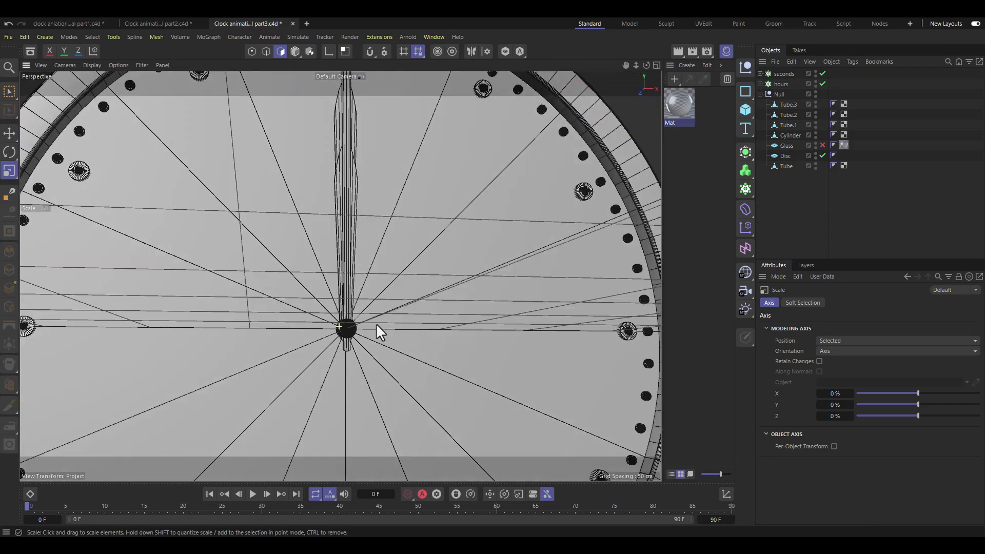
- Rename the Tube hands hours, minutes and seconds, placing hours below minutes in the hierarchy
{"action": "left_click", "coordinate": [792, 128]}
{"action": "type", "text": "hours"}
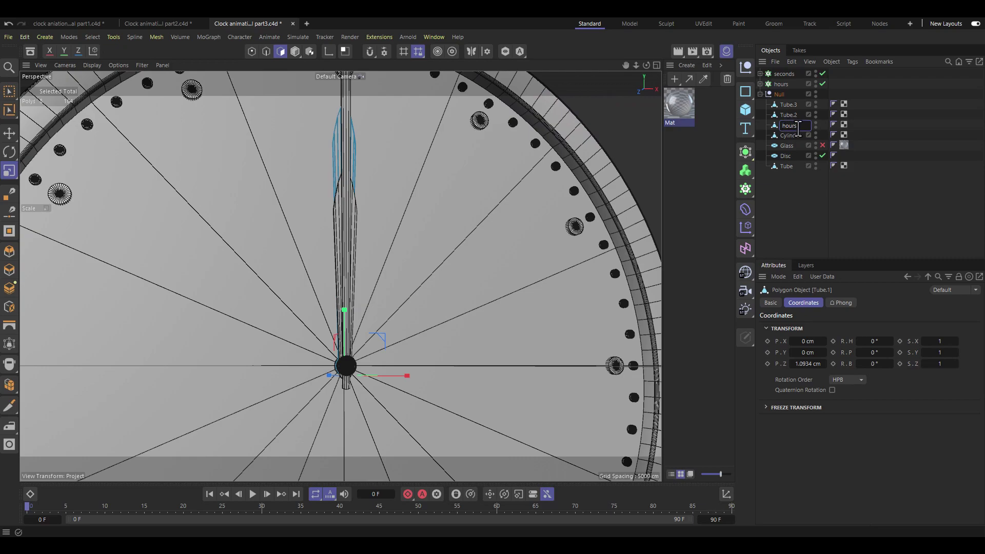
{"action": "left_click", "coordinate": [792, 115]}
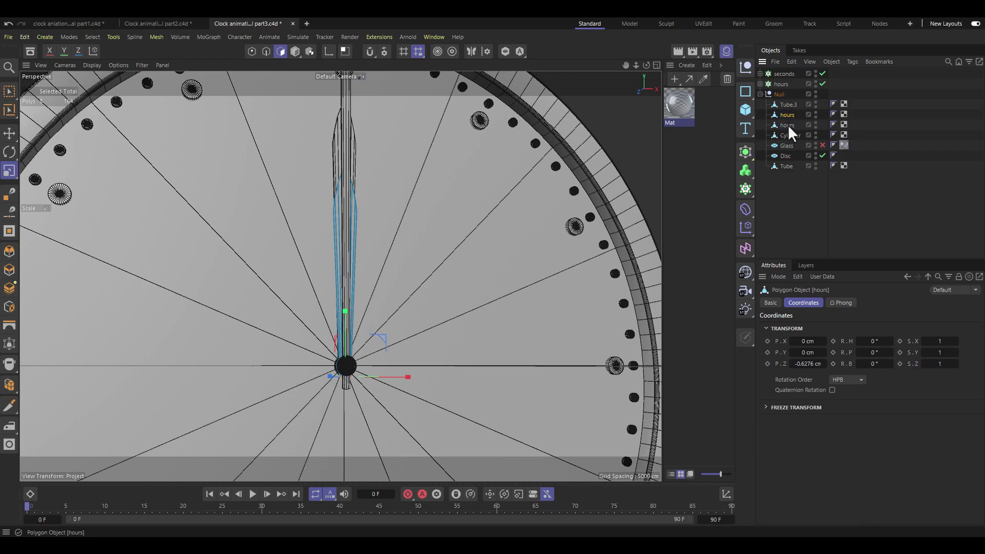
{"action": "double_click", "coordinate": [788, 125]}
{"action": "type", "text": "min"}
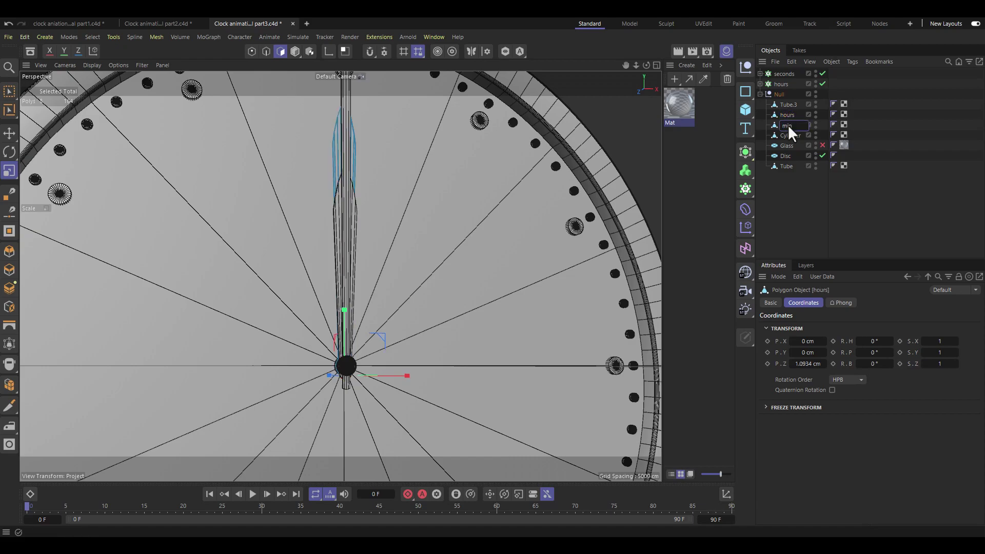
{"action": "type", "text": "utes"}
{"action": "double_click", "coordinate": [788, 106]}
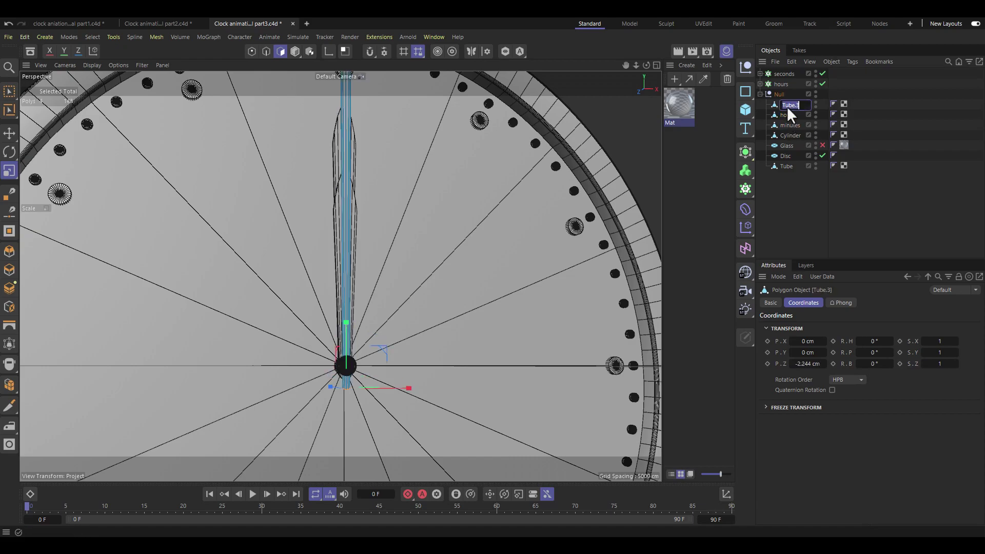
{"action": "type", "text": "seconds"}
{"action": "key", "text": "Return"}
{"action": "mouse_move", "coordinate": [431, 193]}
{"action": "left_mouse_down", "text": "alt"}
{"action": "mouse_move", "coordinate": [343, 227]}
{"action": "mouse_move", "coordinate": [334, 409]}
{"action": "left_mouse_up", "text": "alt"}
{"action": "left_click_drag", "start_coordinate": [787, 114], "coordinate": [791, 127]}
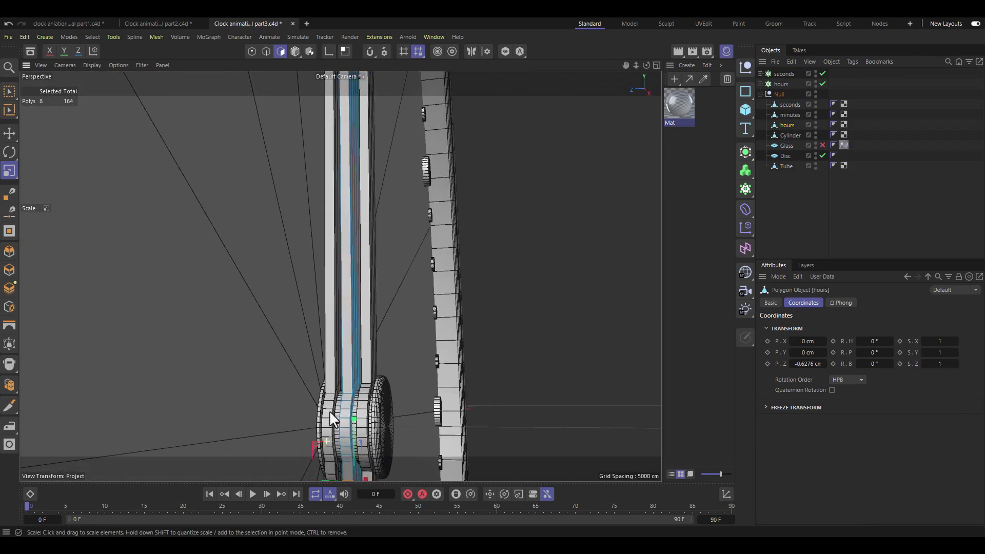
{"action": "mouse_move", "coordinate": [330, 411]}
{"action": "left_mouse_down", "text": "alt"}
{"action": "mouse_move", "coordinate": [334, 272]}
{"action": "mouse_move", "coordinate": [375, 252]}
{"action": "mouse_move", "coordinate": [404, 290]}
{"action": "mouse_move", "coordinate": [347, 291]}
{"action": "left_mouse_up", "text": "alt"}
- Push the minutes hand along Z, rotate it to 31°, and turn seconds to about 234°
{"action": "key", "text": "e"}
{"action": "left_click", "coordinate": [312, 291]}
{"action": "mouse_move", "coordinate": [279, 289]}
{"action": "left_mouse_down"}
{"action": "mouse_move", "coordinate": [384, 286]}
{"action": "mouse_move", "coordinate": [212, 292]}
{"action": "mouse_move", "coordinate": [493, 225]}
{"action": "mouse_move", "coordinate": [854, 216]}
{"action": "left_mouse_up"}
{"action": "mouse_move", "coordinate": [875, 364]}
{"action": "left_mouse_down"}
{"action": "mouse_move", "coordinate": [903, 364]}
{"action": "mouse_move", "coordinate": [879, 355]}
{"action": "mouse_move", "coordinate": [748, 376]}
{"action": "left_mouse_up"}
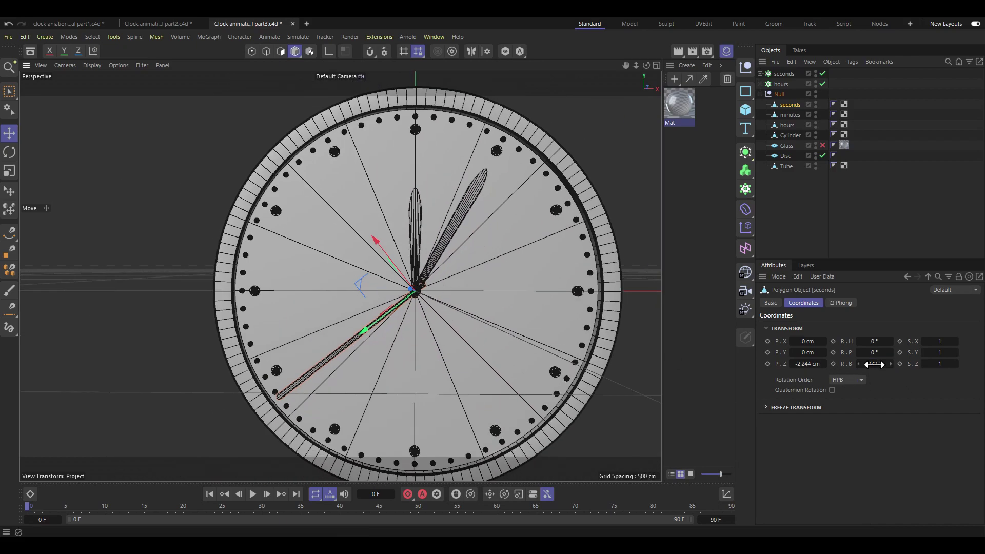
{"action": "left_click_drag", "start_coordinate": [874, 365], "coordinate": [876, 364]}
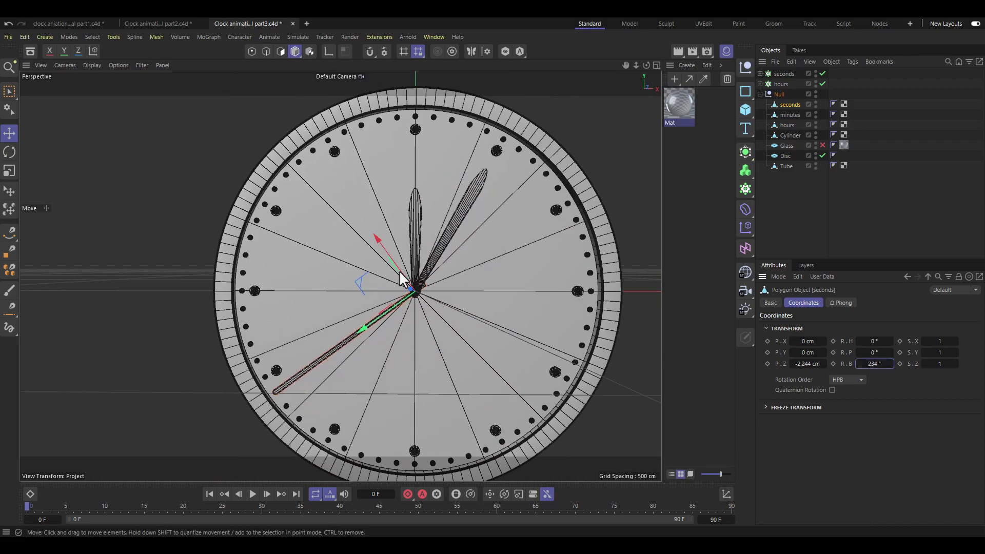
{"action": "left_click_drag", "start_coordinate": [374, 275], "coordinate": [413, 286], "text": "alt"}
{"action": "scroll", "coordinate": [414, 255], "scroll_direction": "down", "scroll_amount": 3}
{"action": "scroll", "coordinate": [346, 252], "scroll_direction": "up", "scroll_amount": 2}
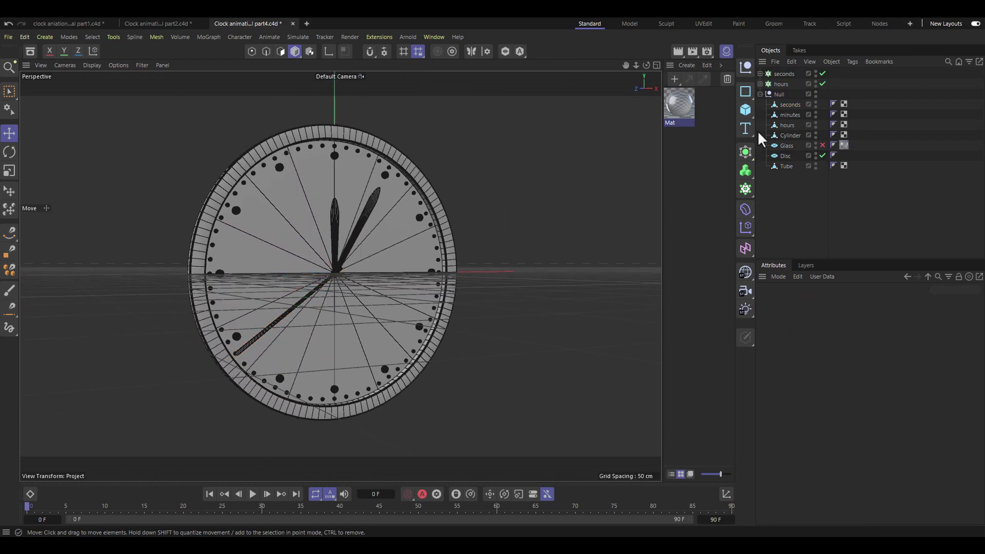
{"action": "left_click", "coordinate": [779, 76]}
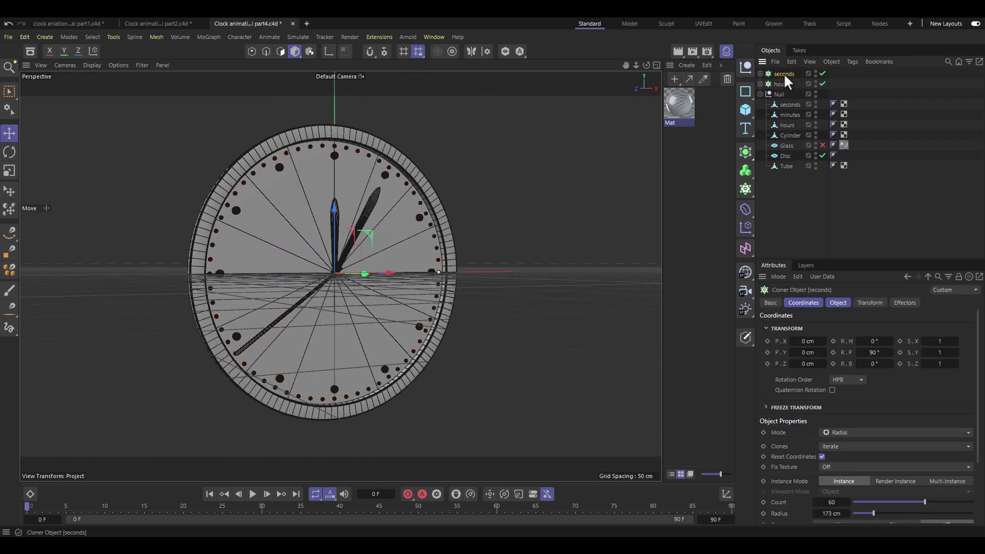
- Duplicate the seconds cloner as 'minutes' and replace its child with a Cube
{"action": "key", "text": "ctrl+c"}
{"action": "key", "text": "ctrl+v"}
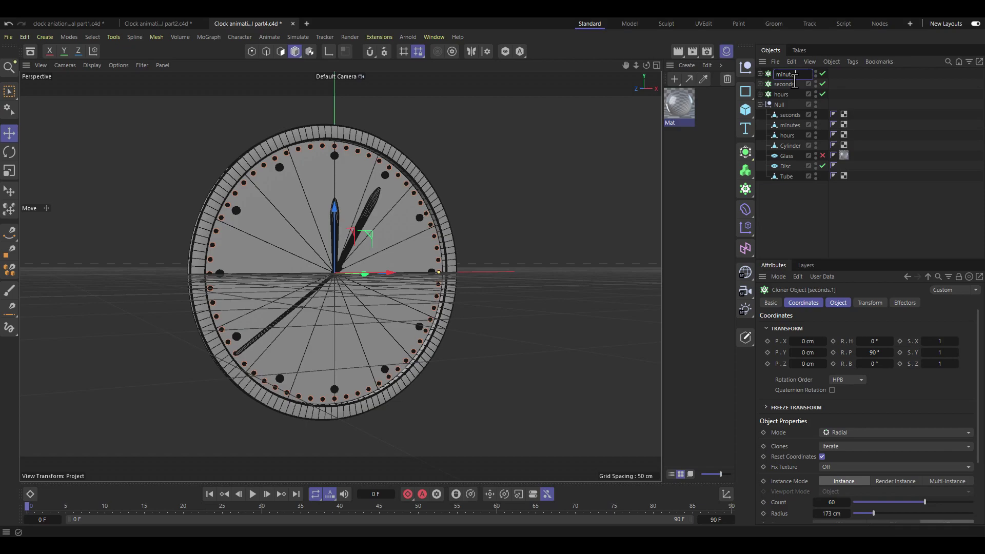
{"action": "key", "text": "Return"}
{"action": "left_click", "coordinate": [762, 74]}
{"action": "left_click", "coordinate": [745, 109]}
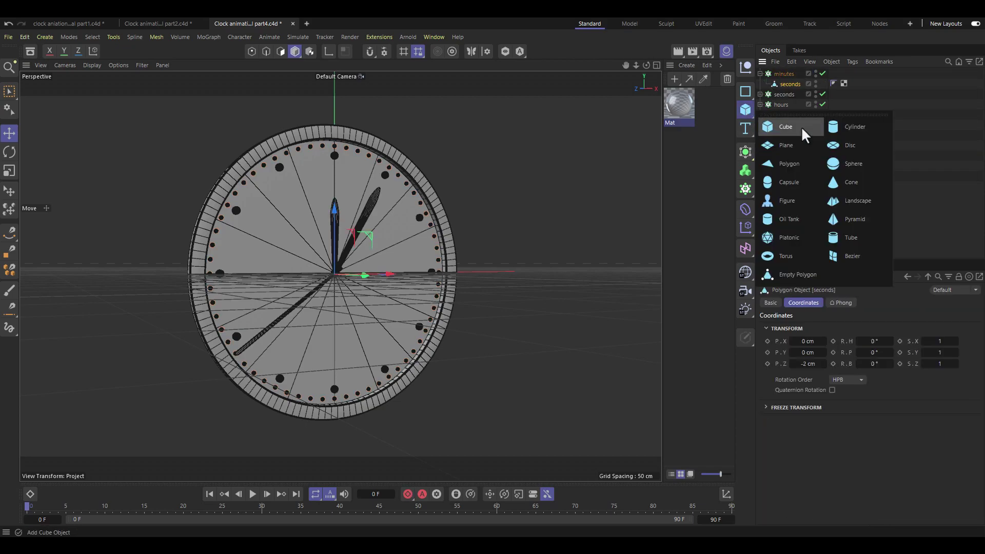
{"action": "left_click", "coordinate": [801, 126], "text": "alt"}
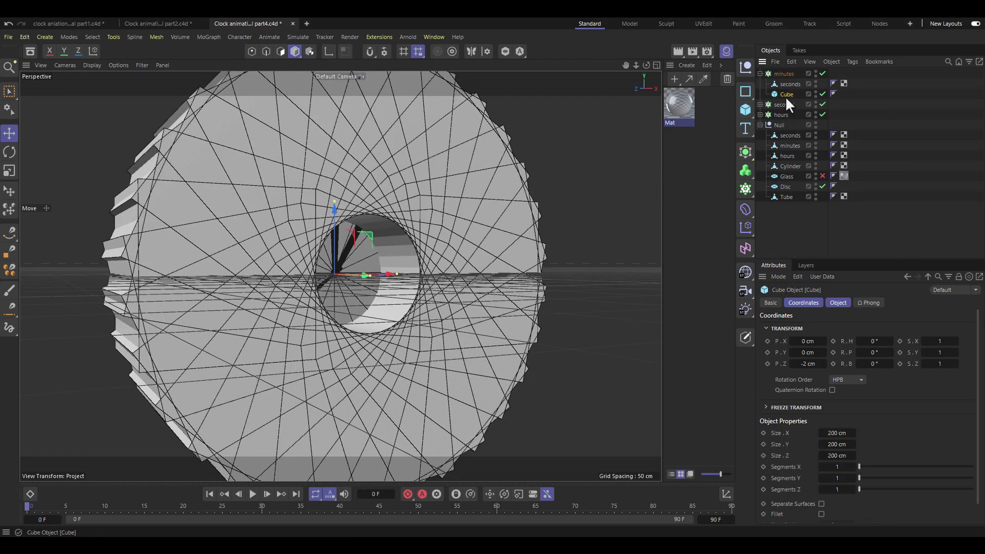
{"action": "key", "text": "Delete"}
- Enter the Cube's Size X, Y and Z values in the Attributes panel
{"action": "left_click", "coordinate": [837, 302]}
{"action": "double_click", "coordinate": [837, 327]}
{"action": "type", "text": "16"}
{"action": "key", "text": "Tab"}
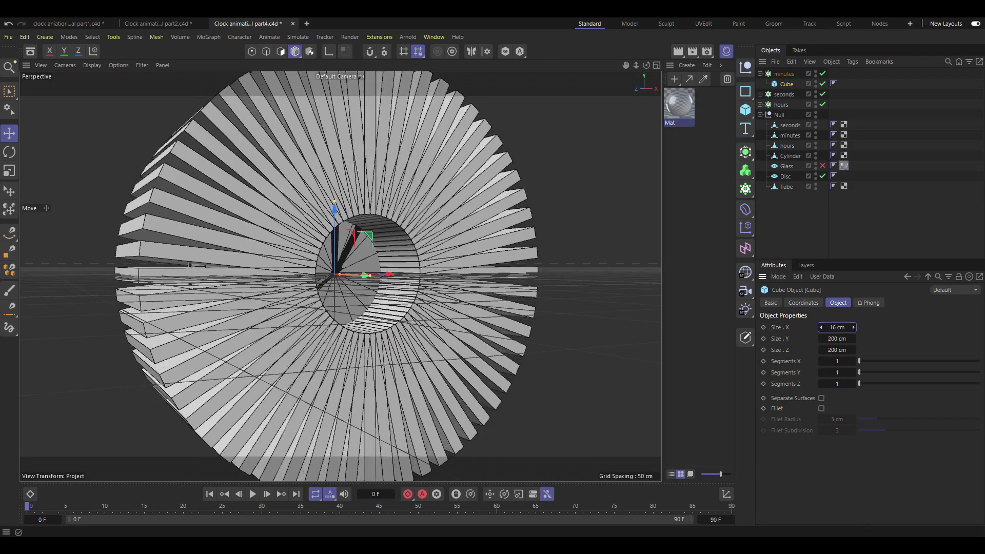
{"action": "type", "text": "8"}
{"action": "key", "text": "Return"}
{"action": "key", "text": "Tab"}
{"action": "type", "text": "4"}
{"action": "key", "text": "Return"}
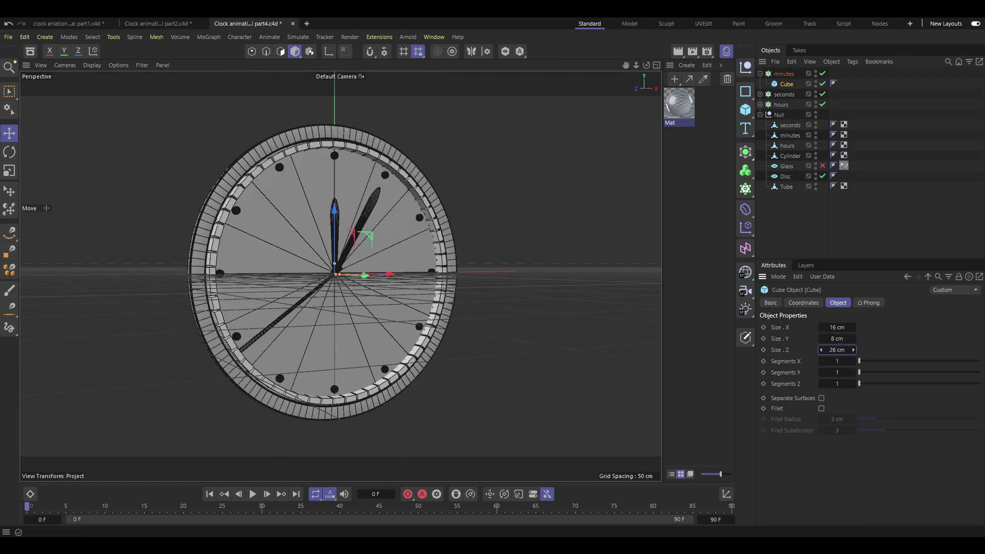
- Refine the Cube to 2 × 10 × 2 cm so it forms thin tick marks
{"action": "scroll", "coordinate": [347, 169], "scroll_direction": "up", "scroll_amount": 5}
{"action": "scroll", "coordinate": [352, 107], "scroll_direction": "up", "scroll_amount": 3}
{"action": "double_click", "coordinate": [837, 328]}
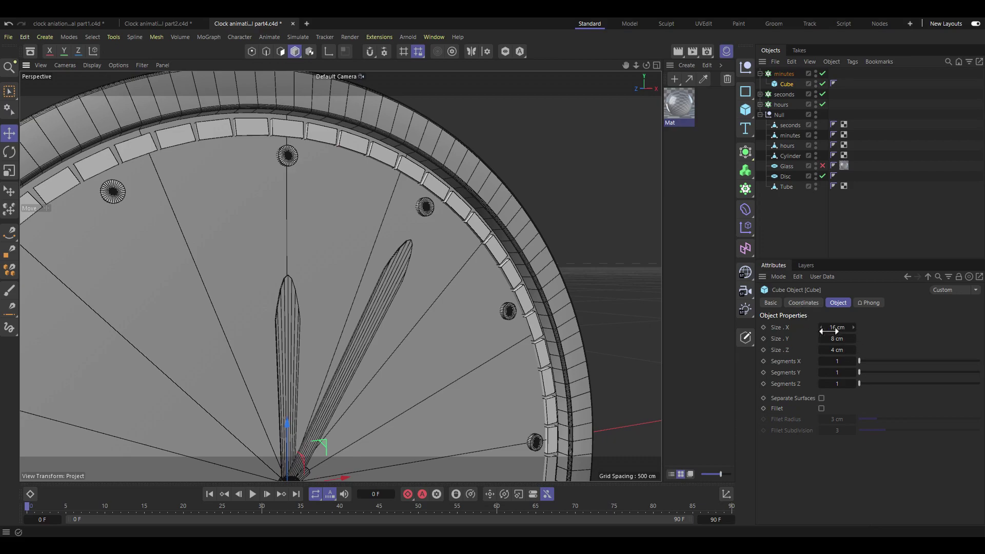
{"action": "type", "text": "3"}
{"action": "key", "text": "Return"}
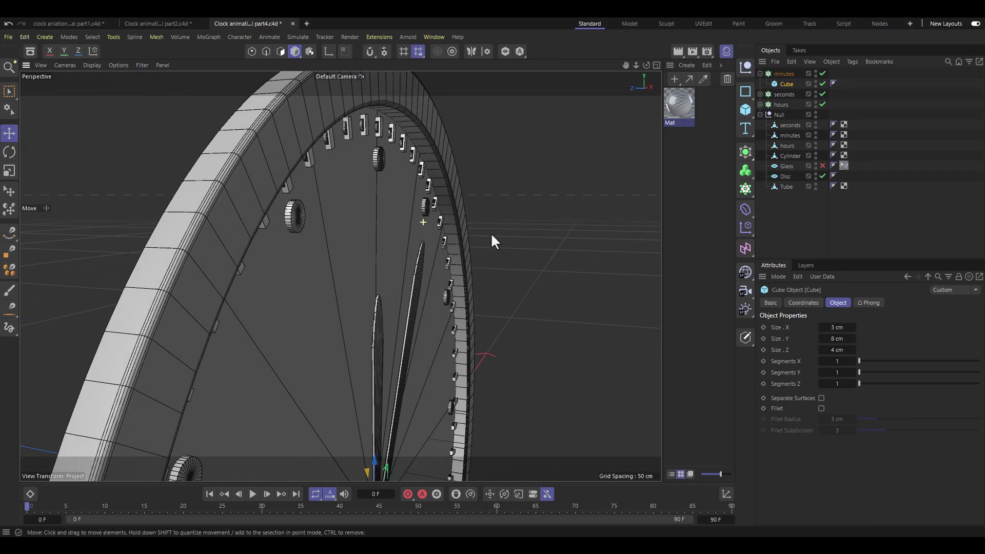
{"action": "left_click_drag", "start_coordinate": [491, 233], "coordinate": [465, 235], "text": "alt"}
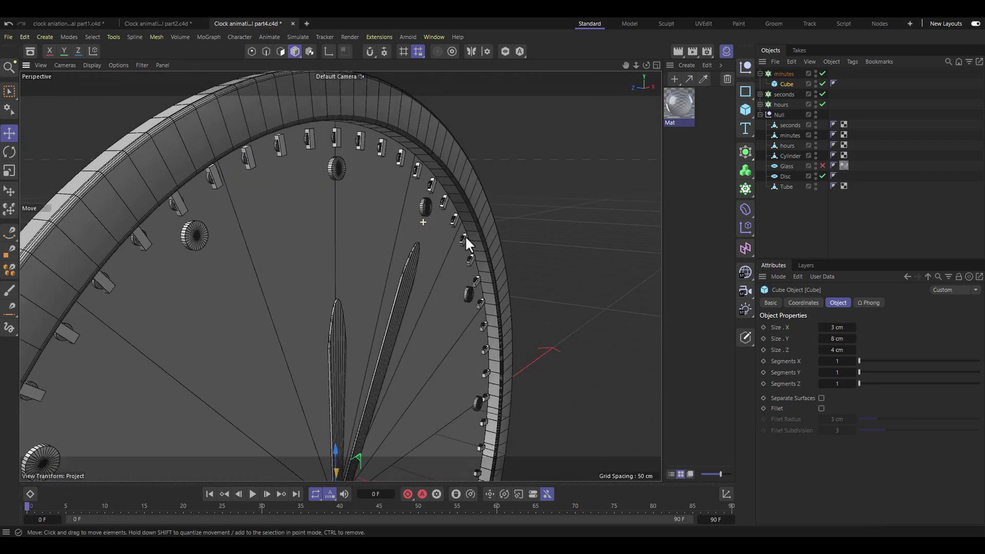
{"action": "left_click", "coordinate": [854, 327]}
{"action": "type", "text": "2"}
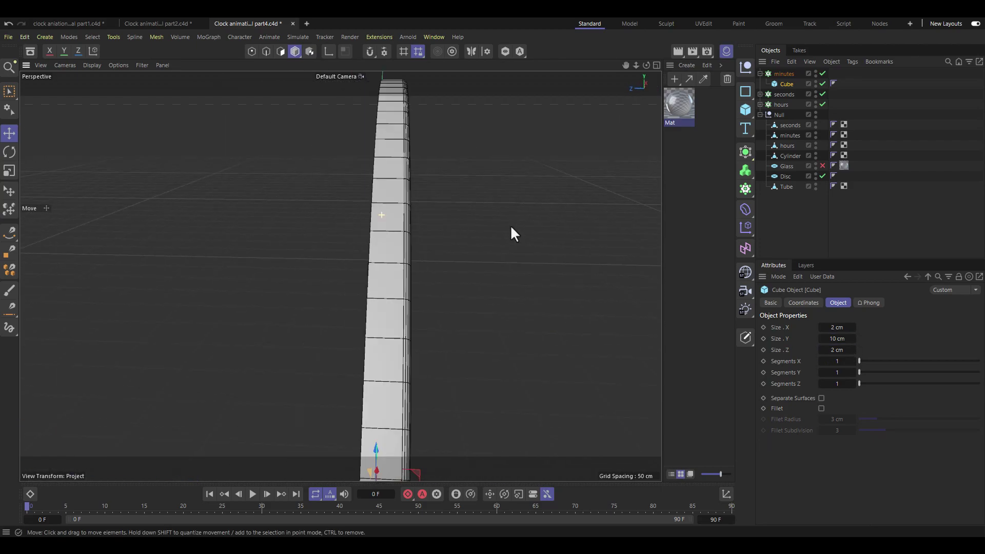
{"action": "left_click_drag", "start_coordinate": [510, 225], "coordinate": [381, 220], "text": "alt"}
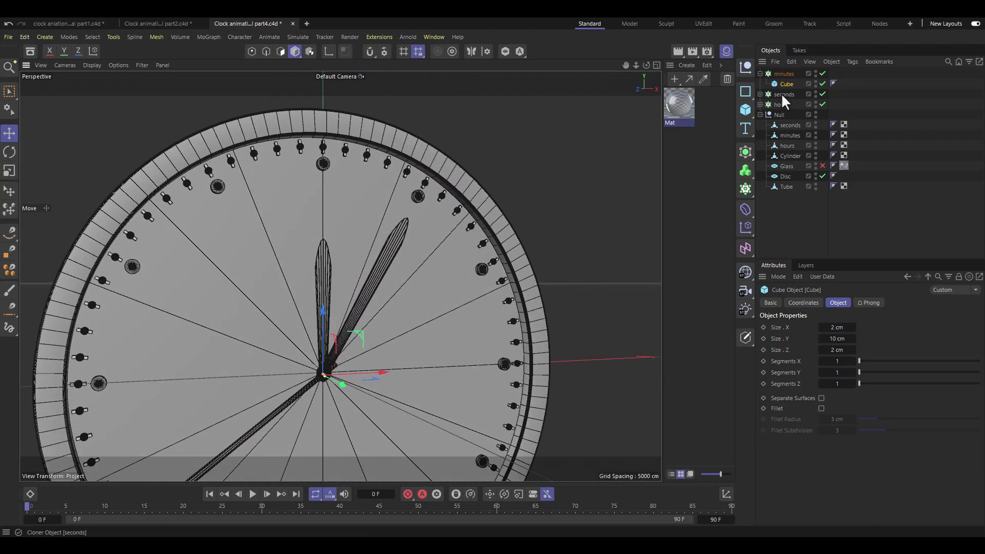
- Reduce the minutes cloner's Radius to 160 cm to align its ticks with the hour ring
{"action": "left_click", "coordinate": [784, 75]}
{"action": "left_click_drag", "start_coordinate": [816, 408], "coordinate": [815, 407]}
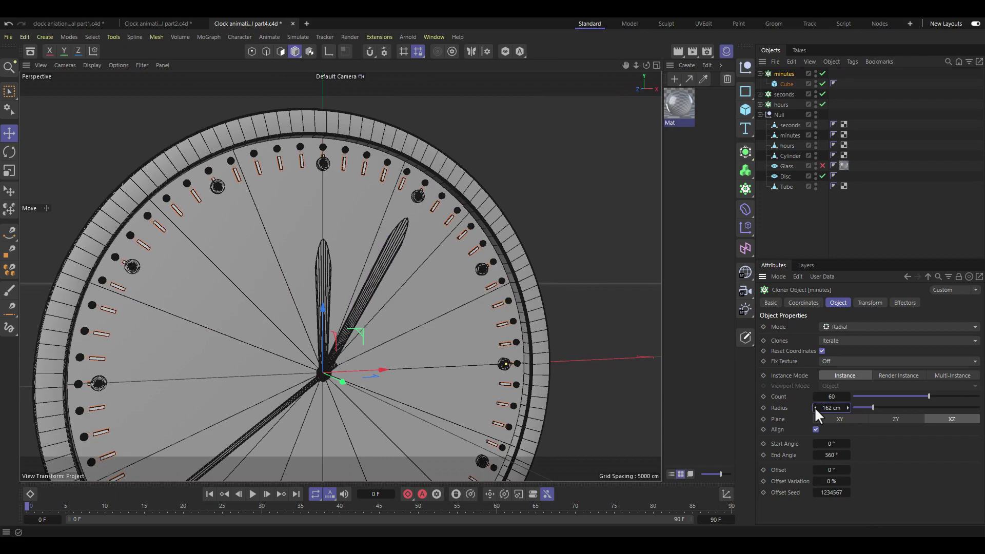
{"action": "scroll", "coordinate": [423, 165], "scroll_direction": "up", "scroll_amount": 5}
{"action": "left_click", "coordinate": [787, 84]}
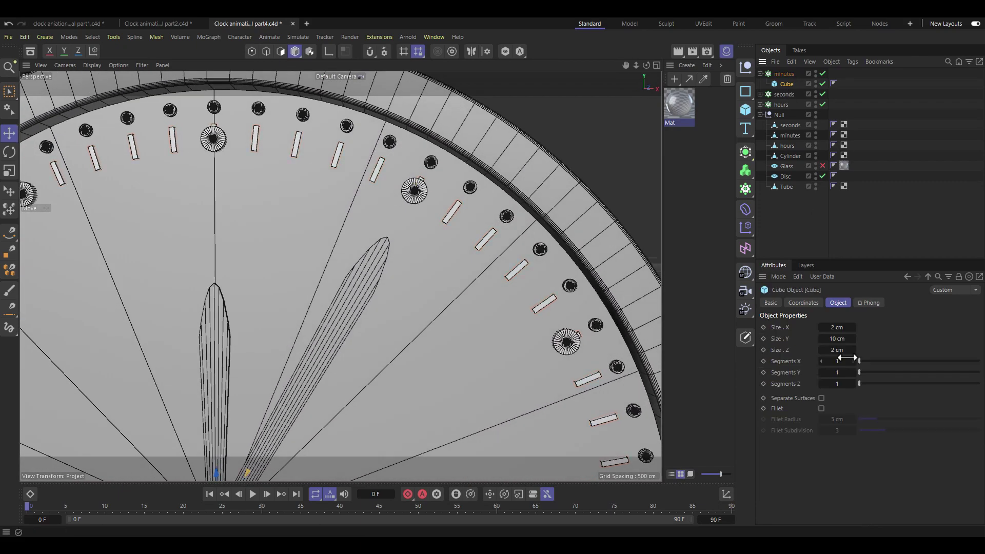
{"action": "left_click", "coordinate": [784, 73]}
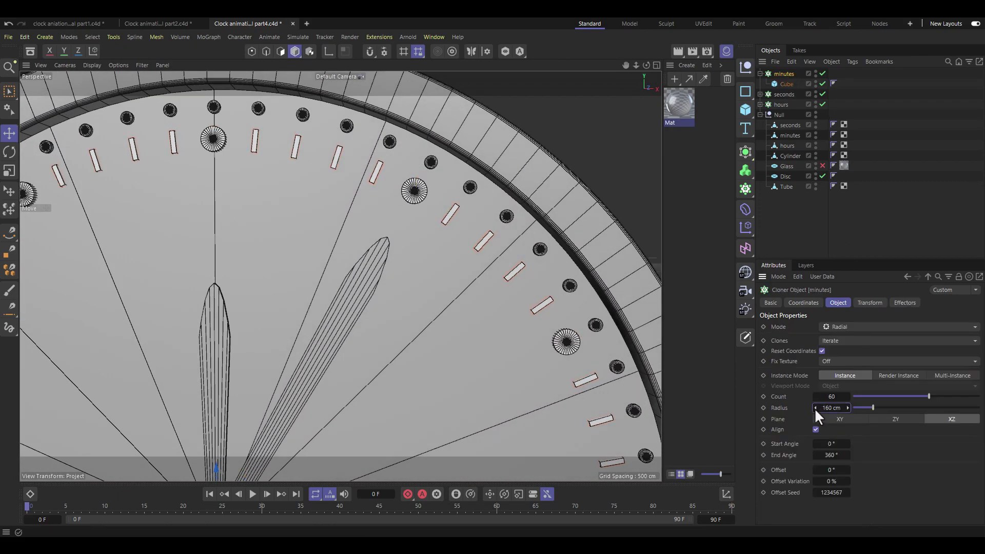
{"action": "scroll", "coordinate": [451, 330], "scroll_direction": "up", "scroll_amount": 3}
{"action": "scroll", "coordinate": [541, 290], "scroll_direction": "up", "scroll_amount": 2}
{"action": "scroll", "coordinate": [534, 246], "scroll_direction": "down", "scroll_amount": 5}
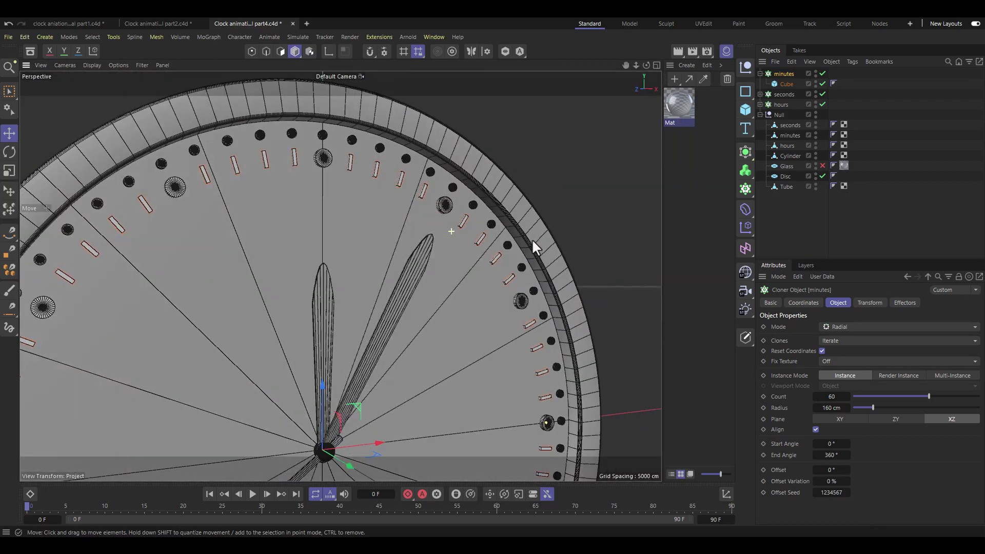
{"action": "scroll", "coordinate": [446, 350], "scroll_direction": "down", "scroll_amount": 4}
{"action": "scroll", "coordinate": [615, 323], "scroll_direction": "up", "scroll_amount": 3}
{"action": "scroll", "coordinate": [615, 323], "scroll_direction": "up", "scroll_amount": 3}
{"action": "scroll", "coordinate": [392, 306], "scroll_direction": "up", "scroll_amount": 3}
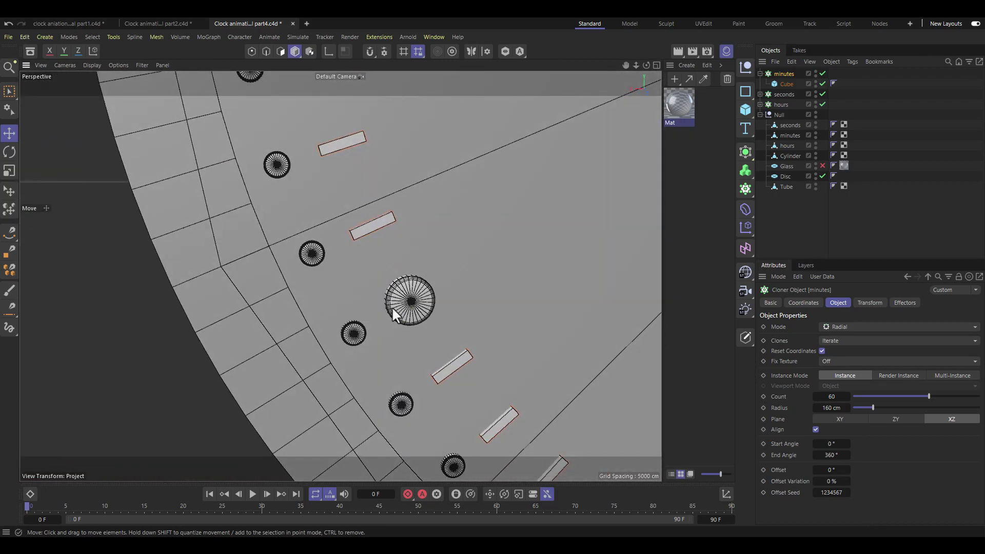
{"action": "scroll", "coordinate": [406, 192], "scroll_direction": "down", "scroll_amount": 2}
{"action": "scroll", "coordinate": [552, 240], "scroll_direction": "down", "scroll_amount": 4}
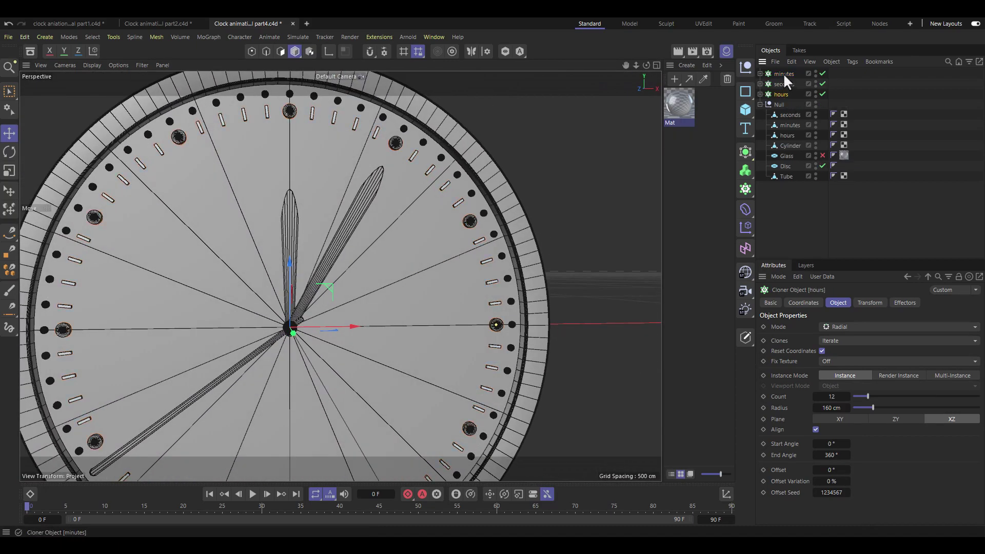
- Group the three marker cloners as Group2 with Alt+G and name the clock body Null Group1
{"action": "key", "text": "alt+g"}
{"action": "type", "text": "Group1"}
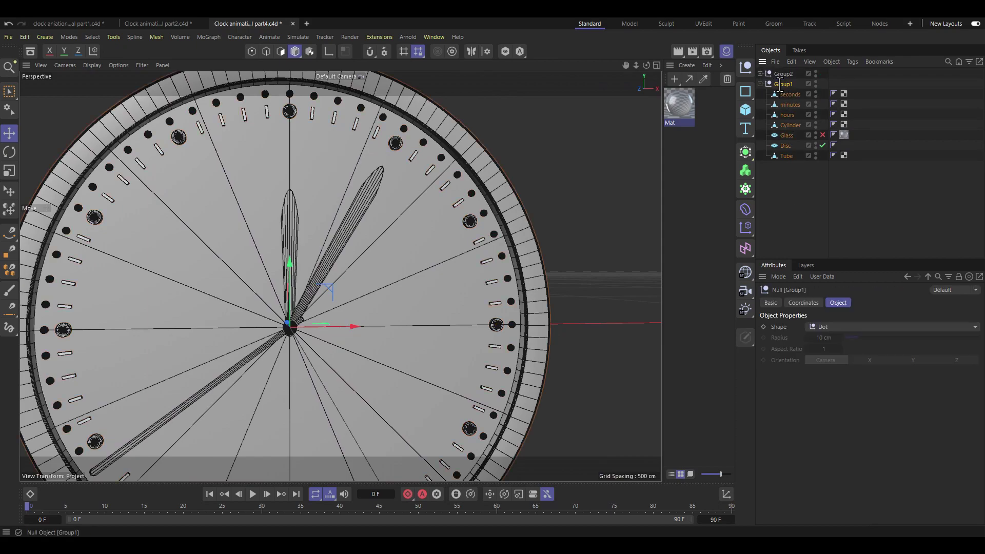
{"action": "left_click", "coordinate": [784, 74]}
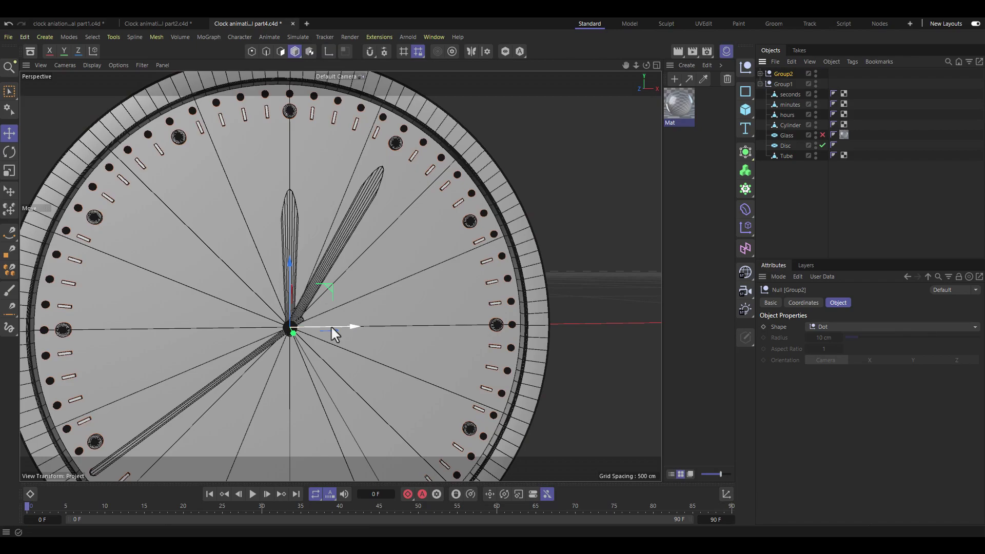
{"action": "key", "text": "r"}
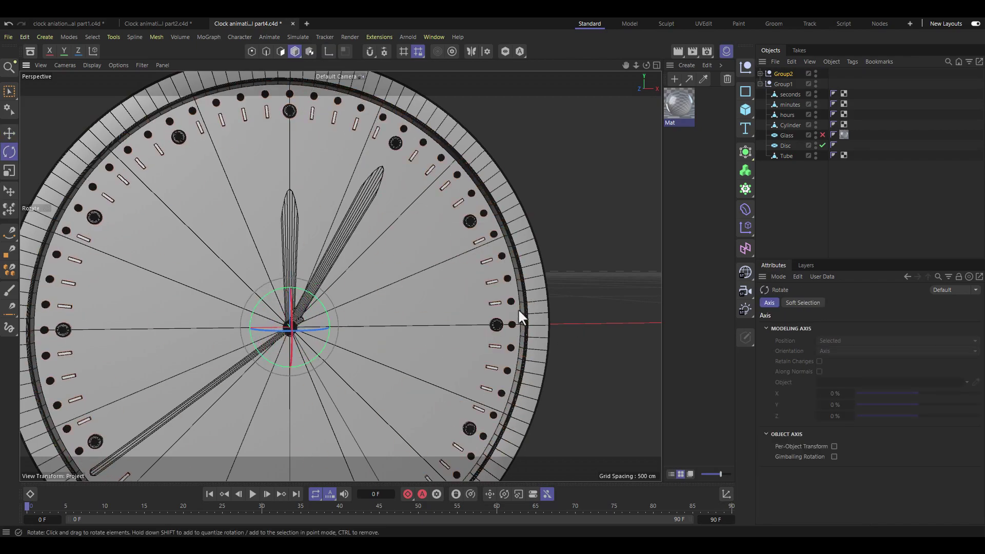
{"action": "scroll", "coordinate": [518, 309], "scroll_direction": "up", "scroll_amount": 5}
{"action": "scroll", "coordinate": [503, 256], "scroll_direction": "down", "scroll_amount": 3}
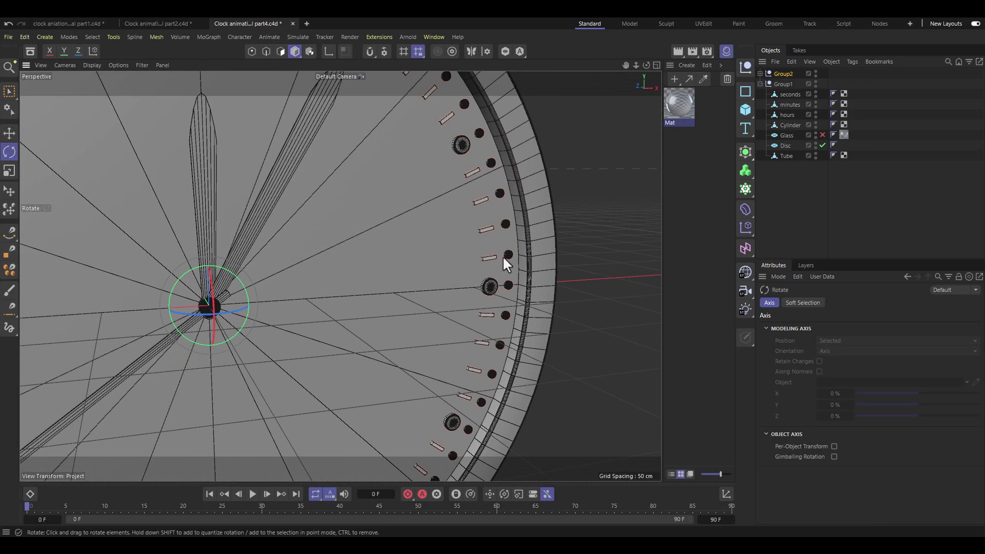
{"action": "scroll", "coordinate": [503, 255], "scroll_direction": "down", "scroll_amount": 5}
{"action": "scroll", "coordinate": [465, 260], "scroll_direction": "up", "scroll_amount": 3}
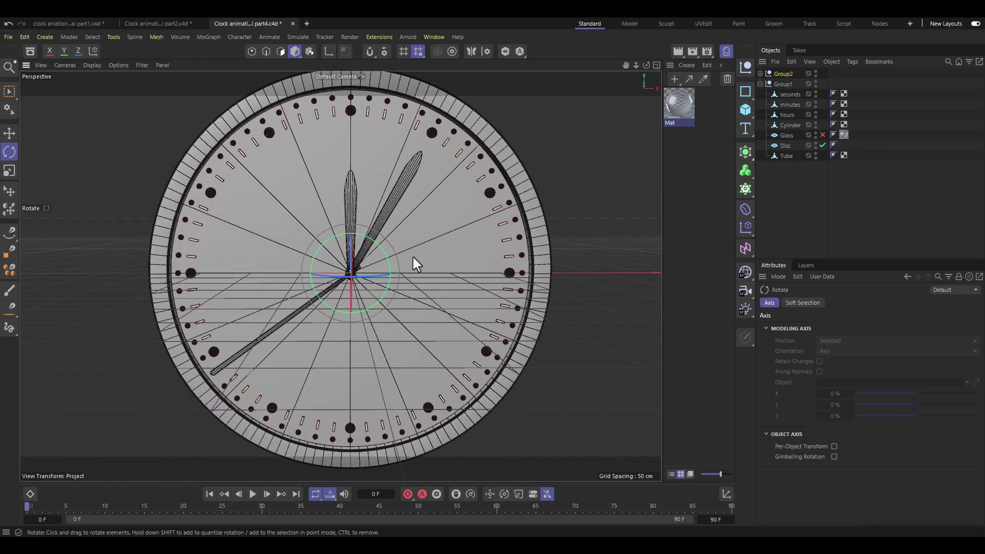
{"action": "scroll", "coordinate": [439, 246], "scroll_direction": "down", "scroll_amount": 3}
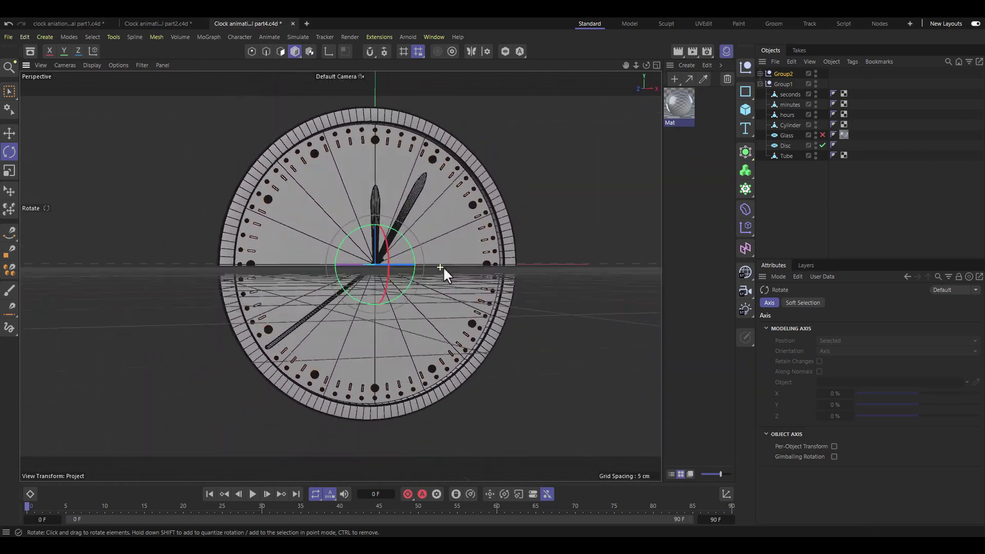